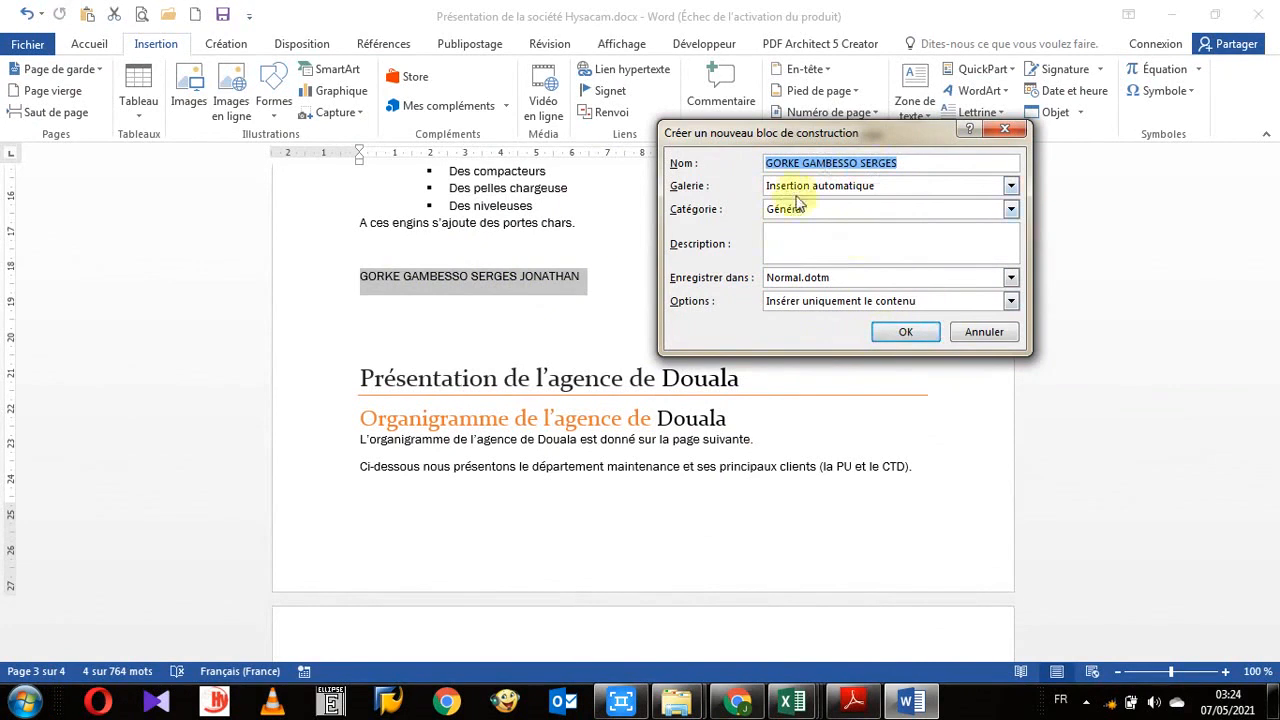
# - Save the selected full name as an AutoText entry and insert the shorter name AutoText entry on the blank line below
pyautogui.click(903, 334)
pyautogui.click(474, 328)
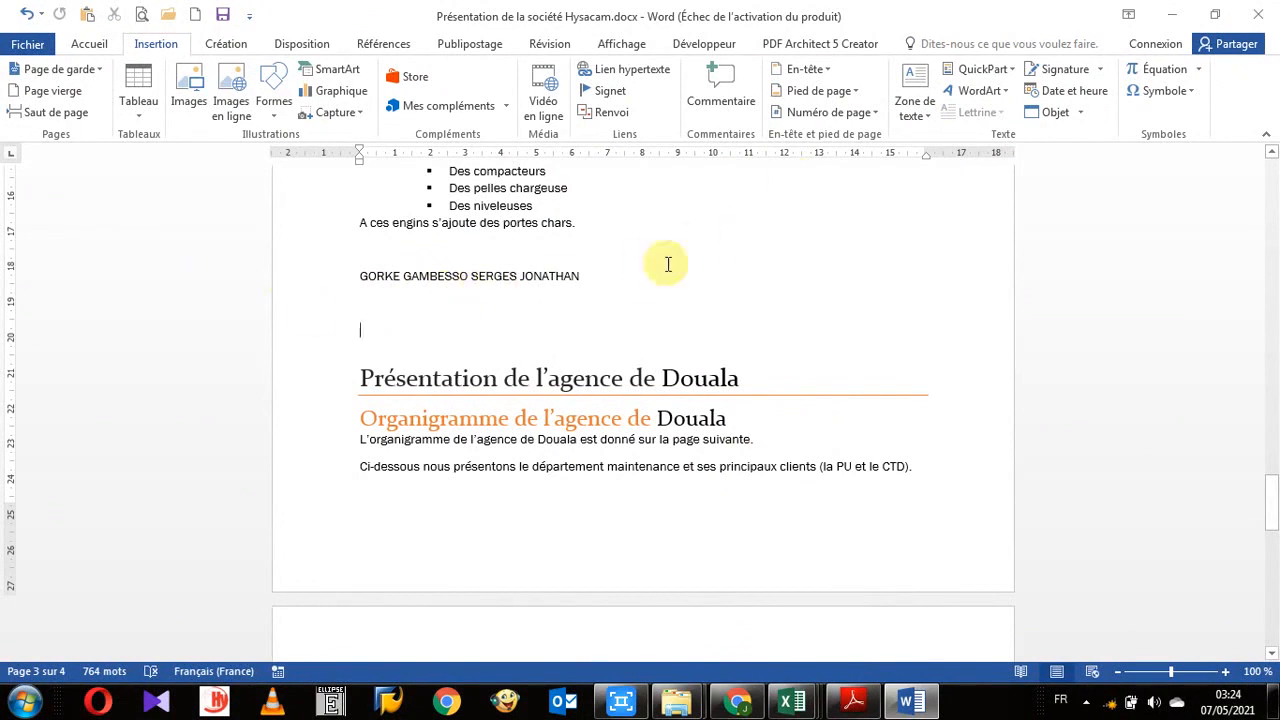
pyautogui.click(985, 69)
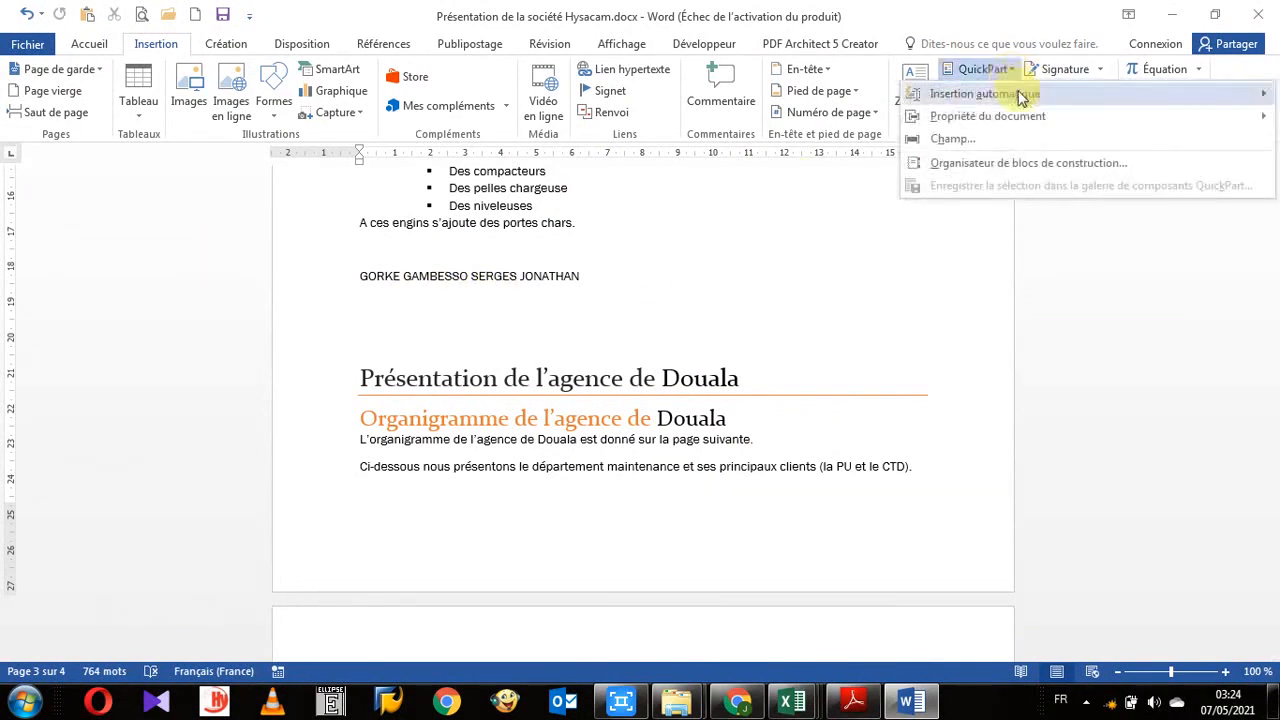
pyautogui.moveTo(1019, 104)
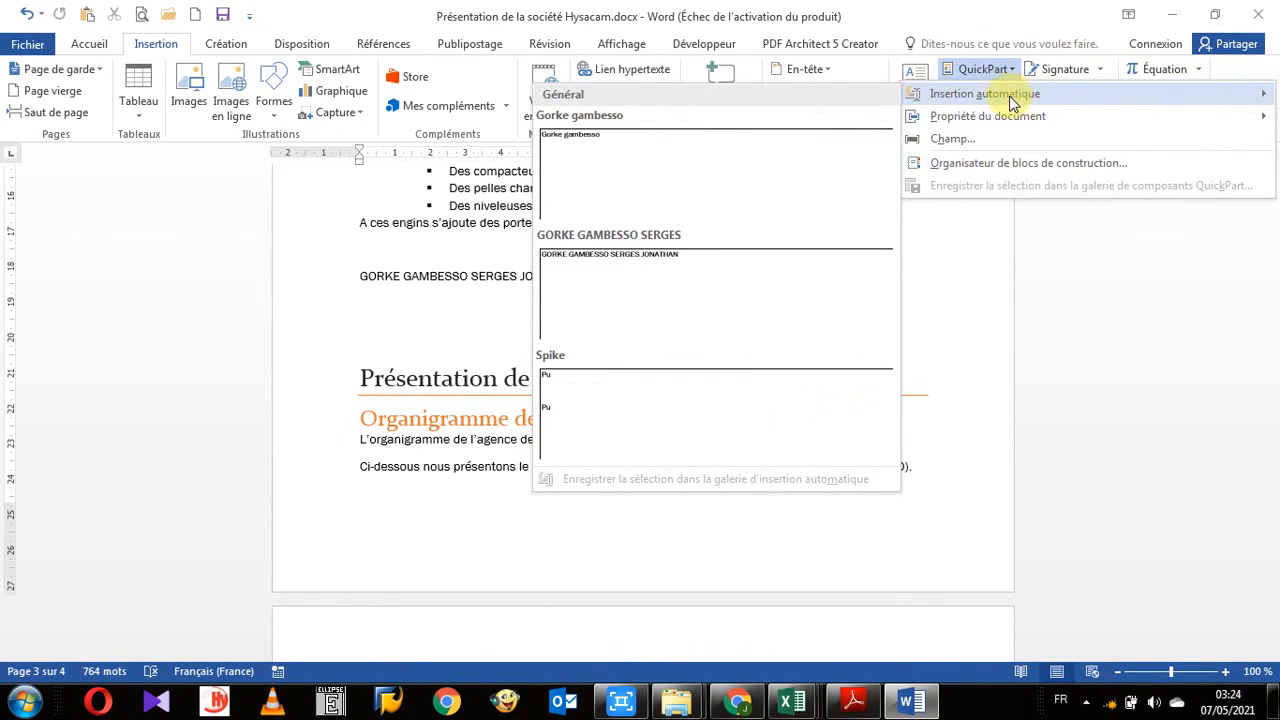
pyautogui.click(607, 156)
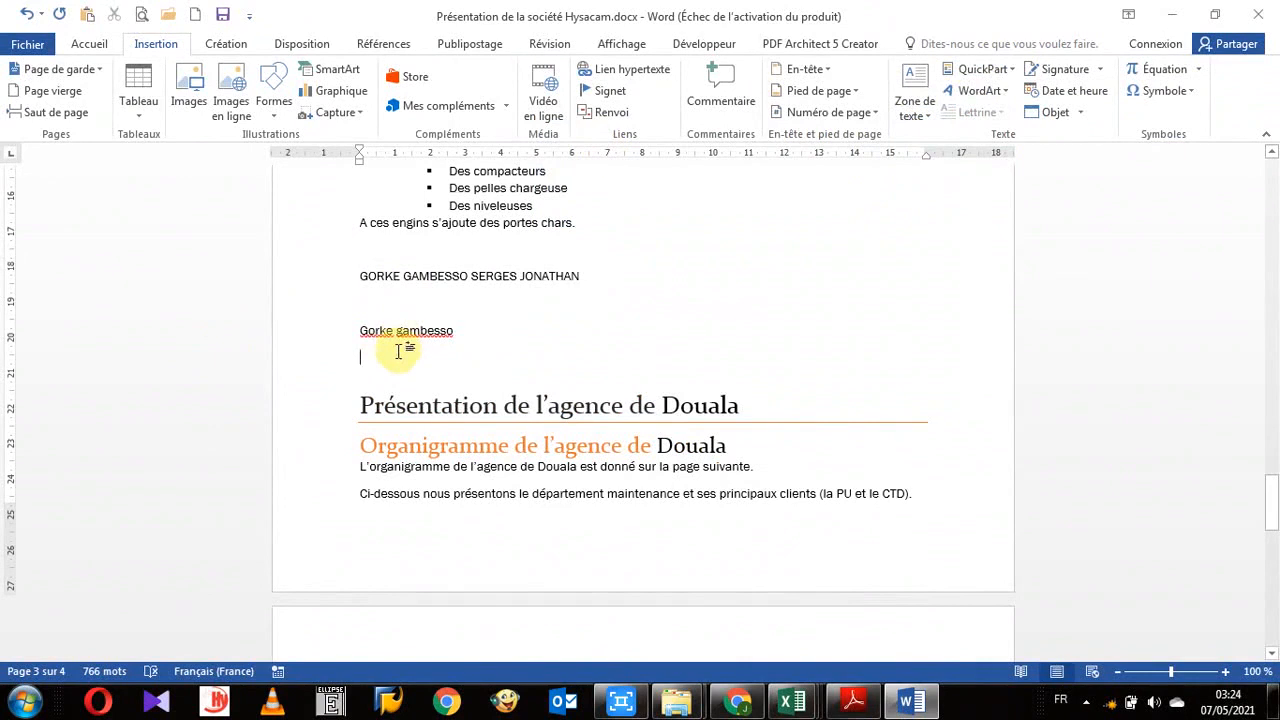
# - Insert the full-name AutoText entry on the next line
pyautogui.click(1012, 70)
pyautogui.moveTo(1000, 94)
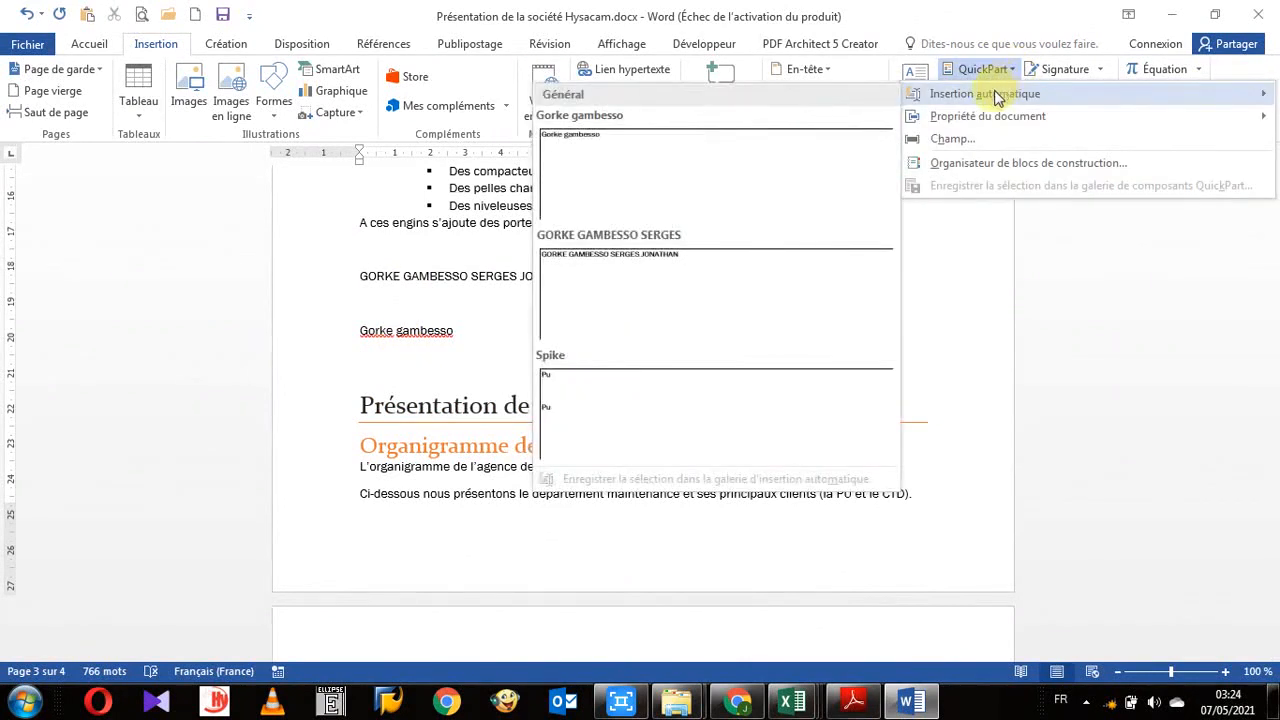
pyautogui.click(616, 274)
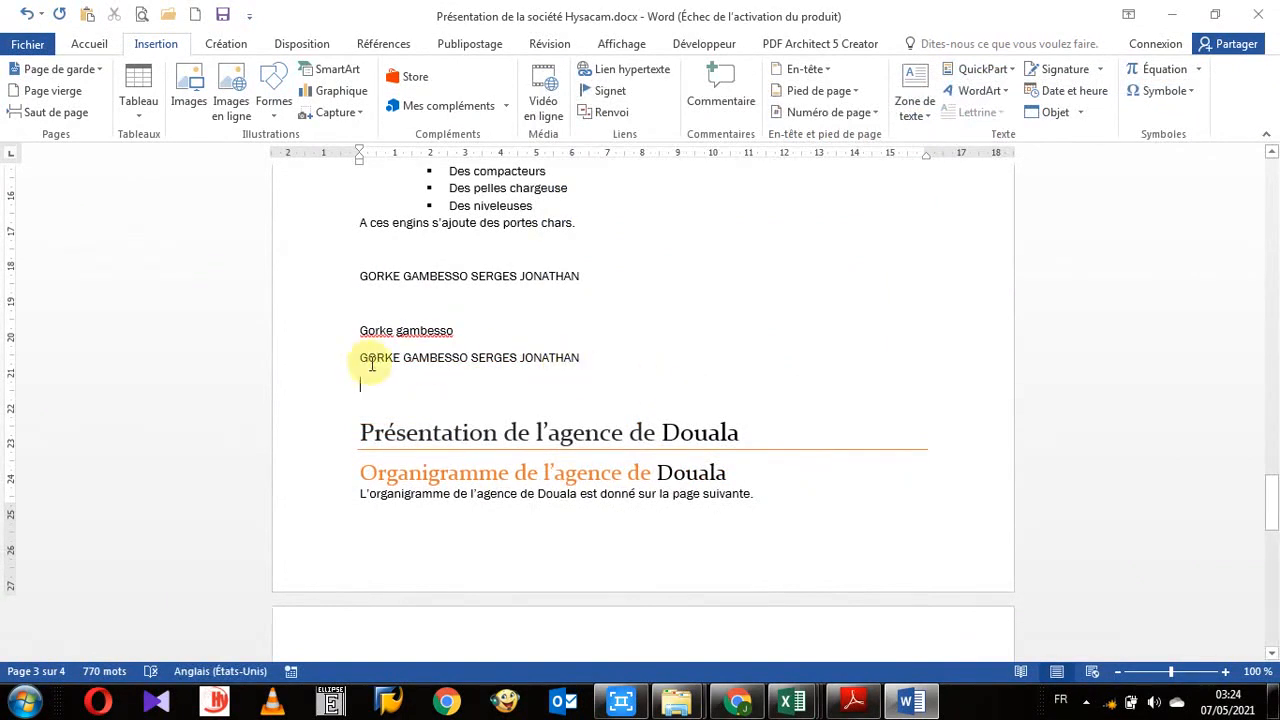
# - Select the truck-type bullet list under Présentation des camions and save it as an AutoText entry named TYPES DE CAMIONS
pyautogui.scroll(6, 586, 360)
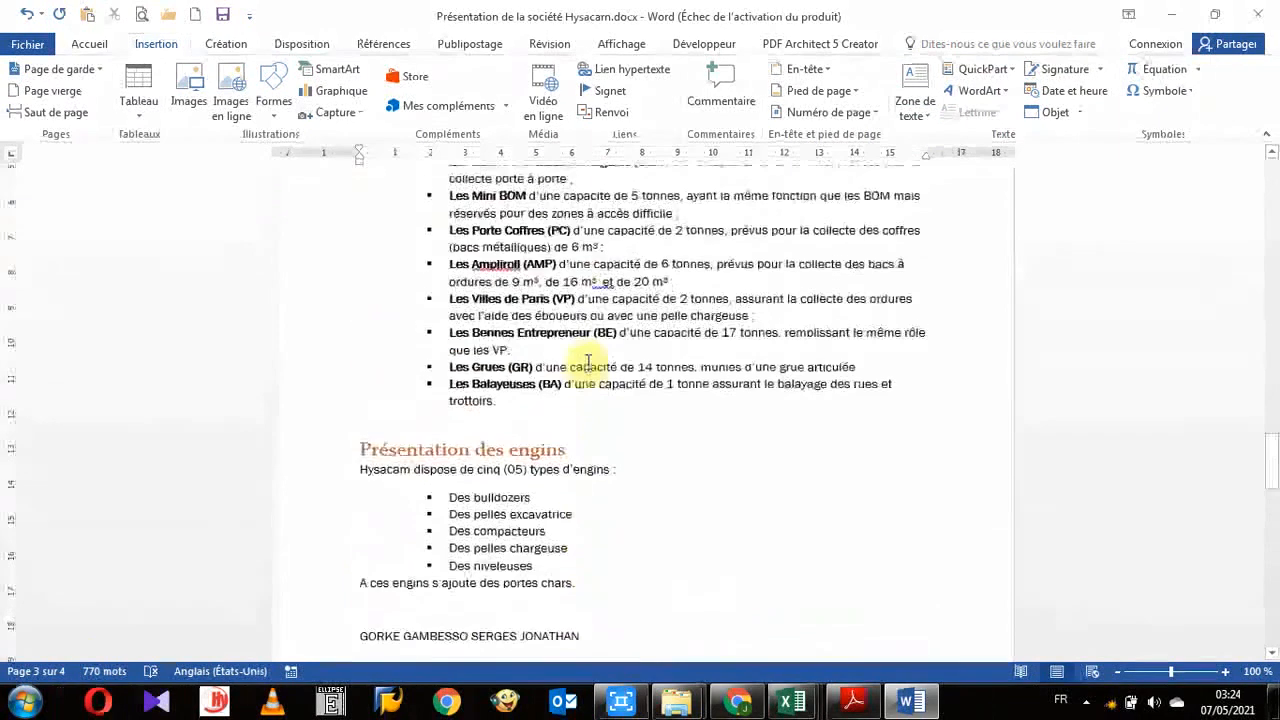
pyautogui.scroll(4, 588, 362)
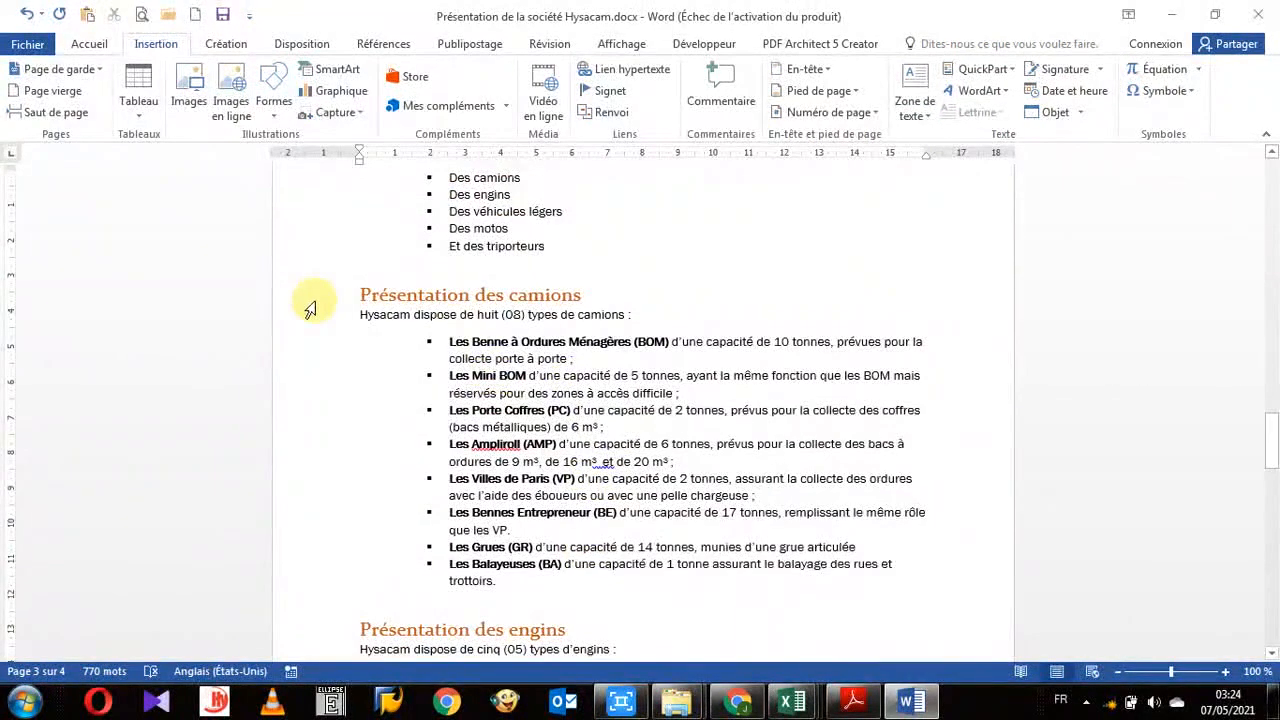
pyautogui.moveTo(330, 345); pyautogui.dragTo(375, 591)
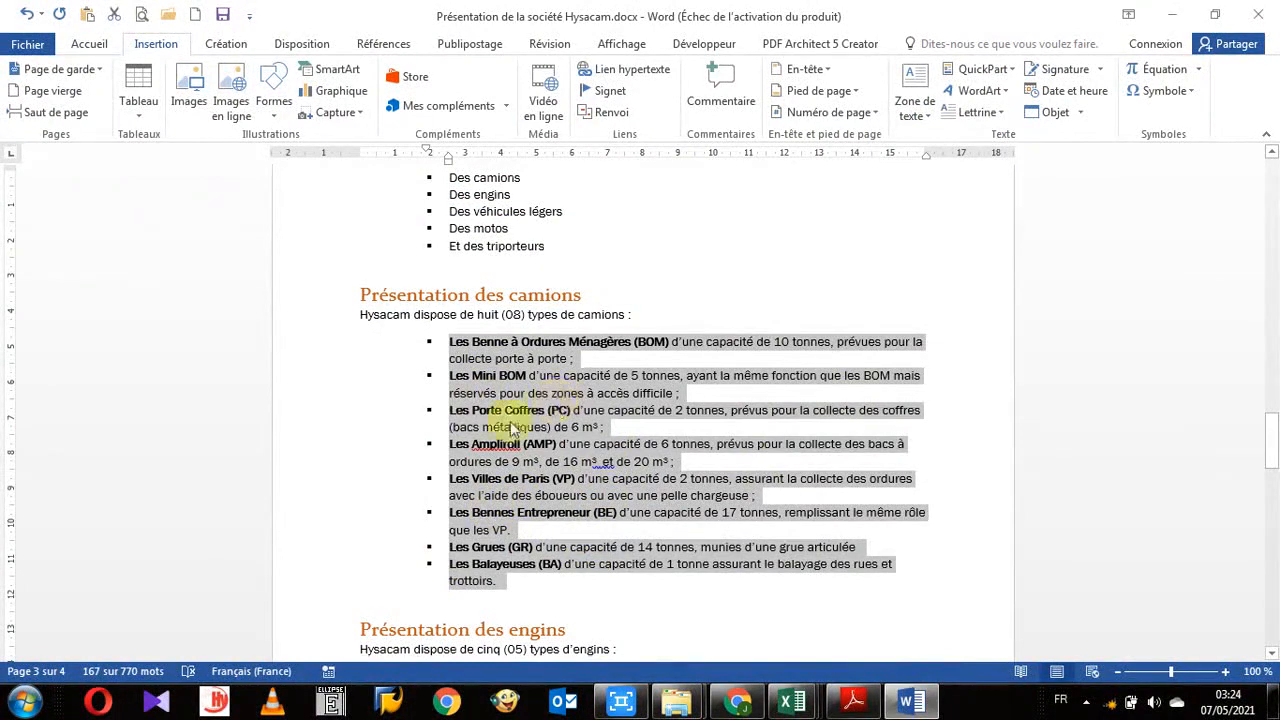
pyautogui.click(1013, 72)
pyautogui.moveTo(975, 93)
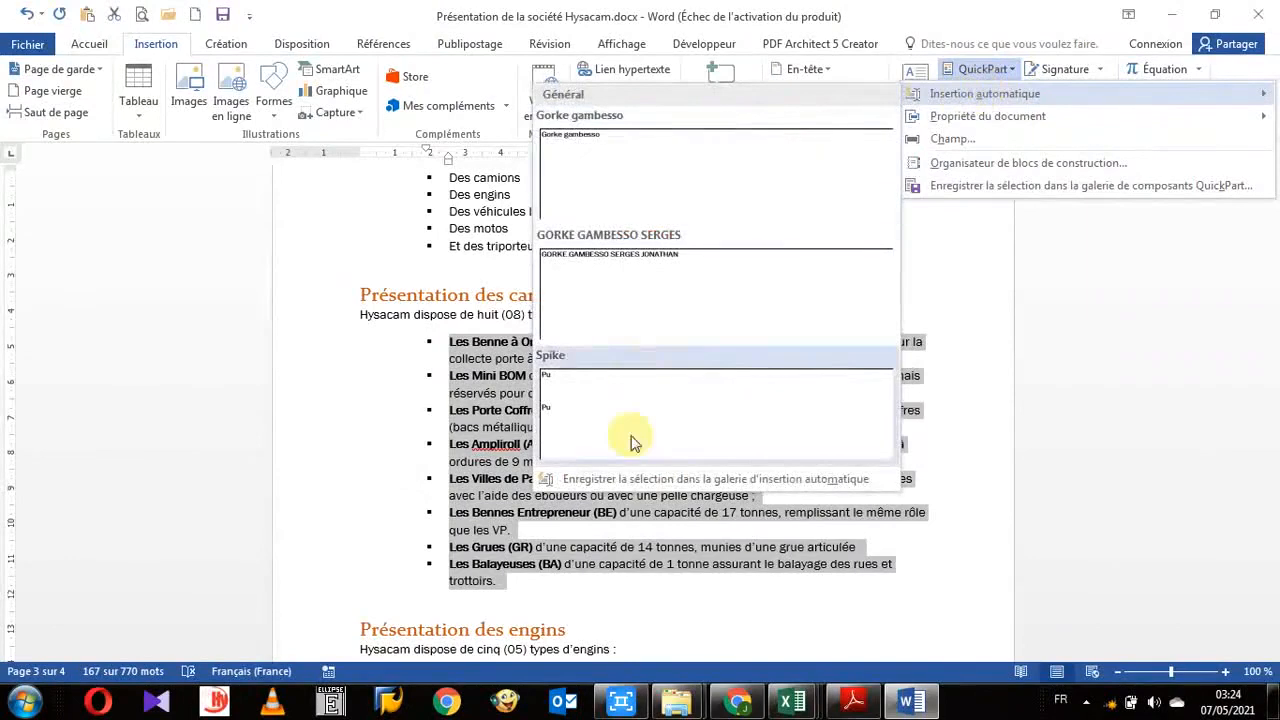
pyautogui.click(660, 488)
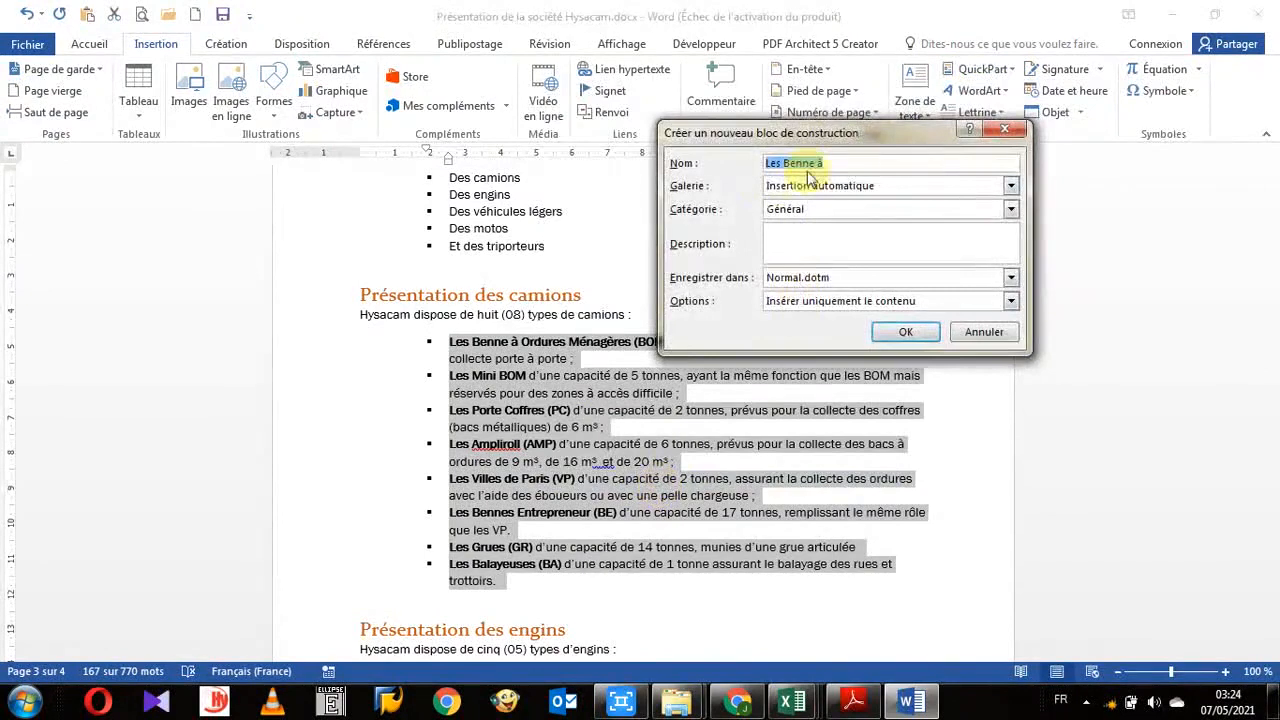
pyautogui.moveTo(840, 163); pyautogui.dragTo(762, 165)
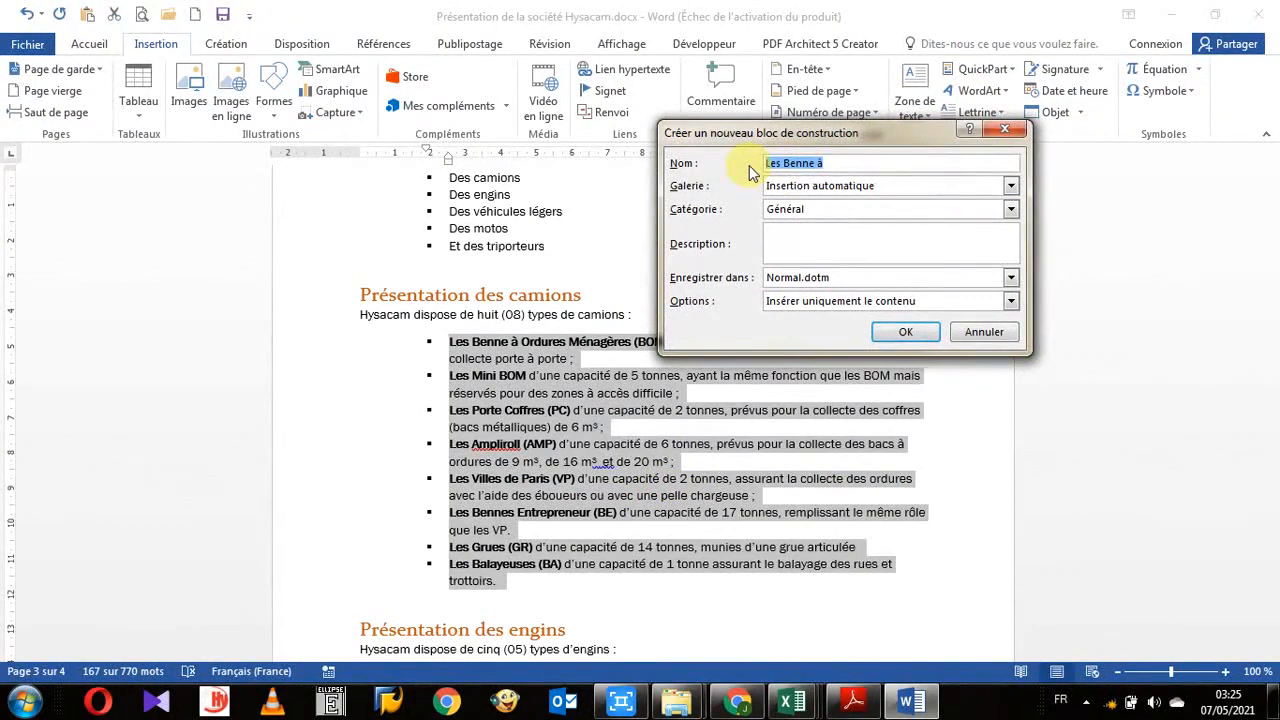
pyautogui.write('L')
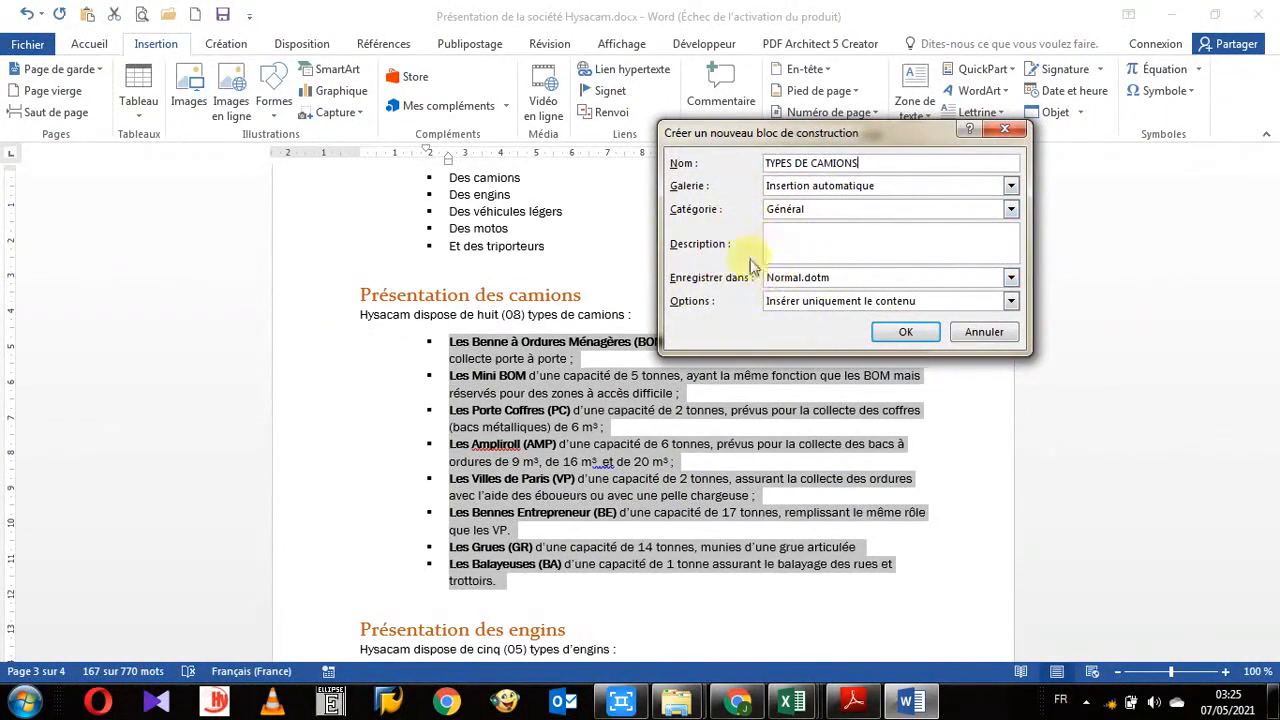
pyautogui.click(905, 334)
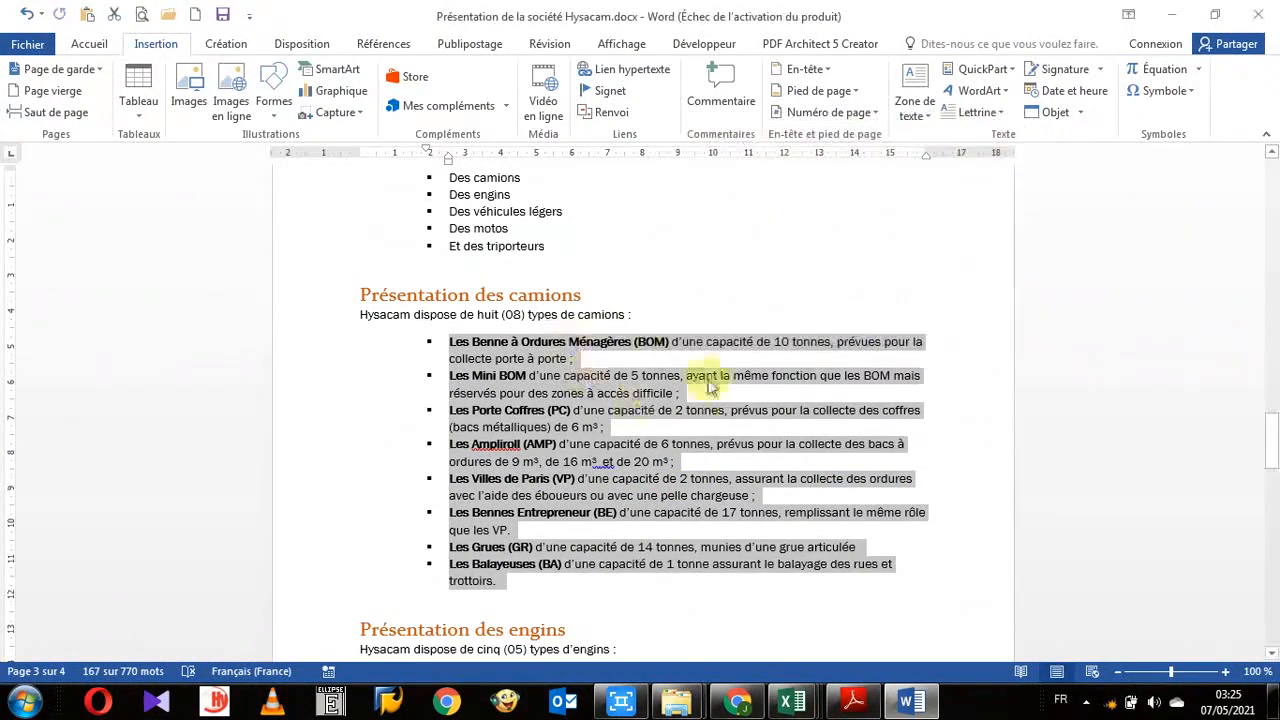
# - Insert the TYPES DE CAMIONS AutoText entry on the empty line at the end of the document
pyautogui.scroll(-12, 652, 378)
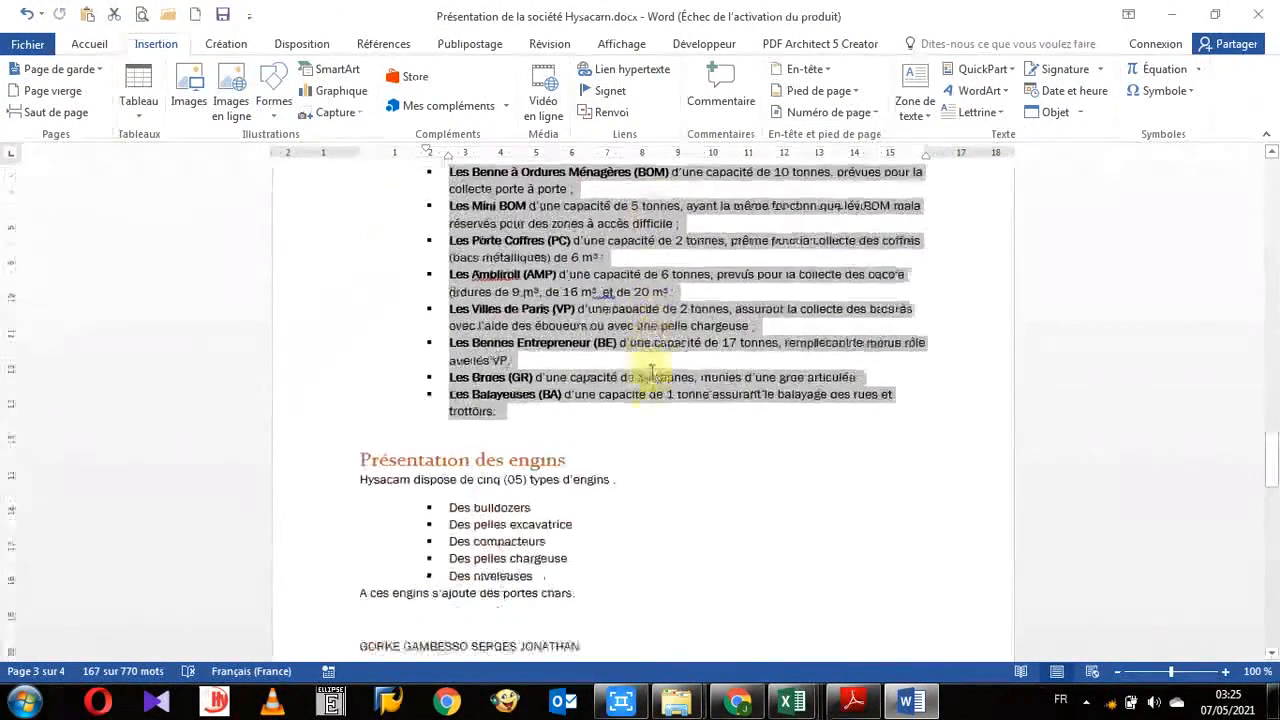
pyautogui.scroll(-10, 443, 391)
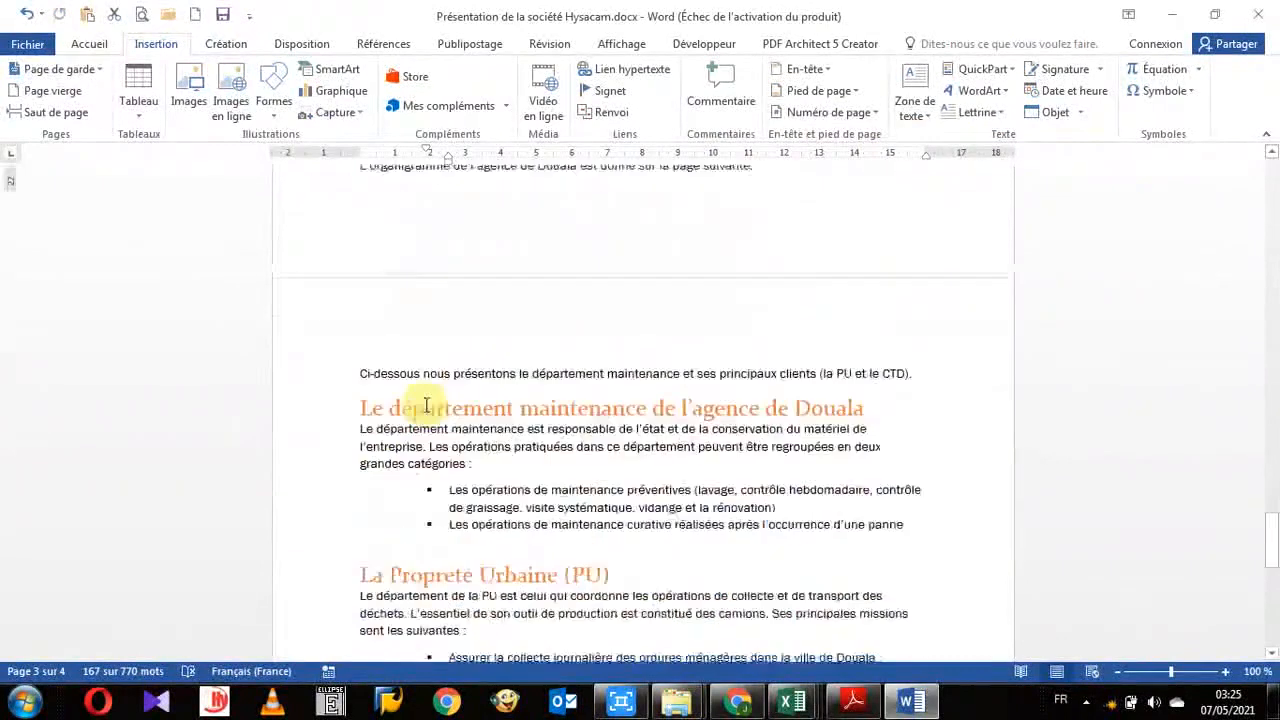
pyautogui.click(449, 437)
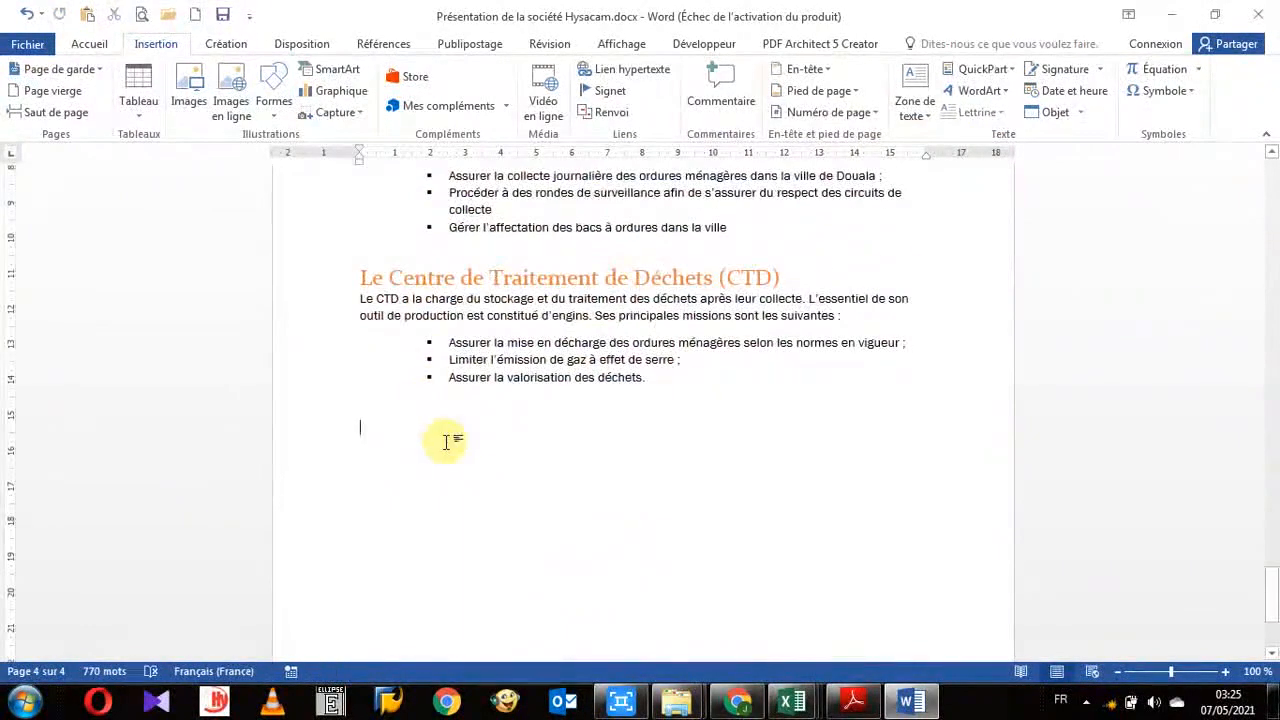
pyautogui.click(1013, 72)
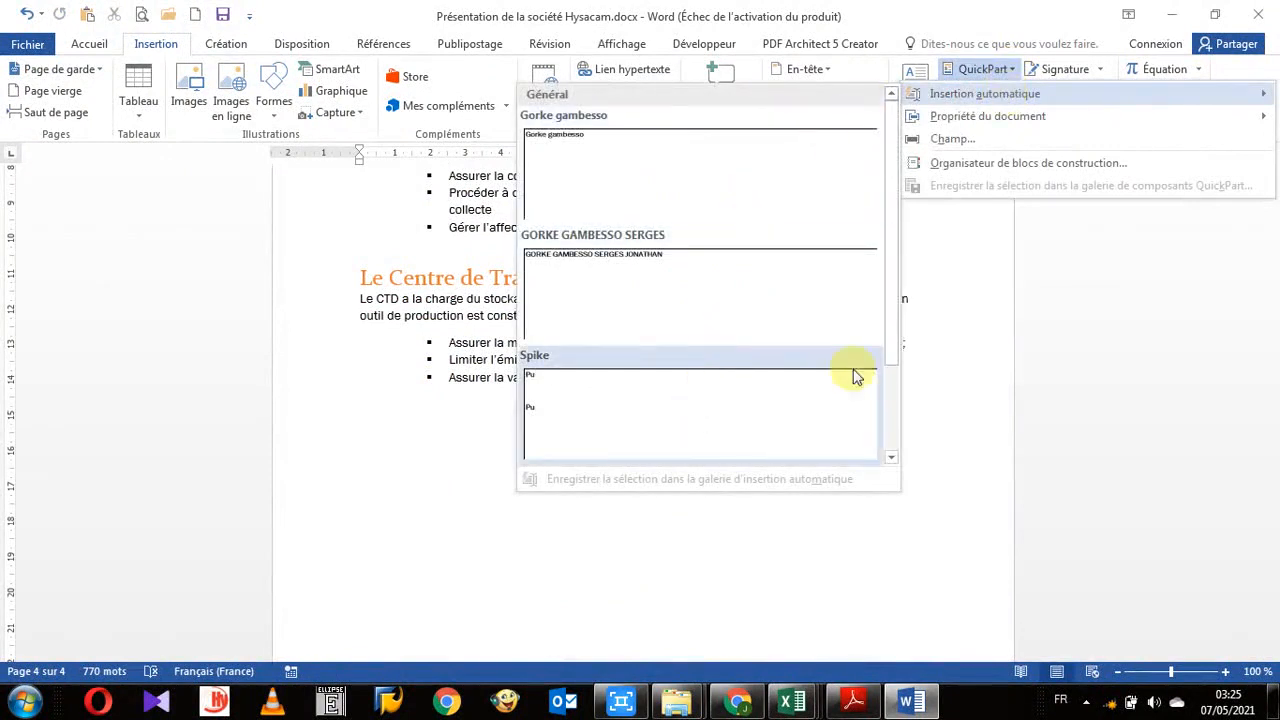
pyautogui.moveTo(893, 276); pyautogui.dragTo(895, 378)
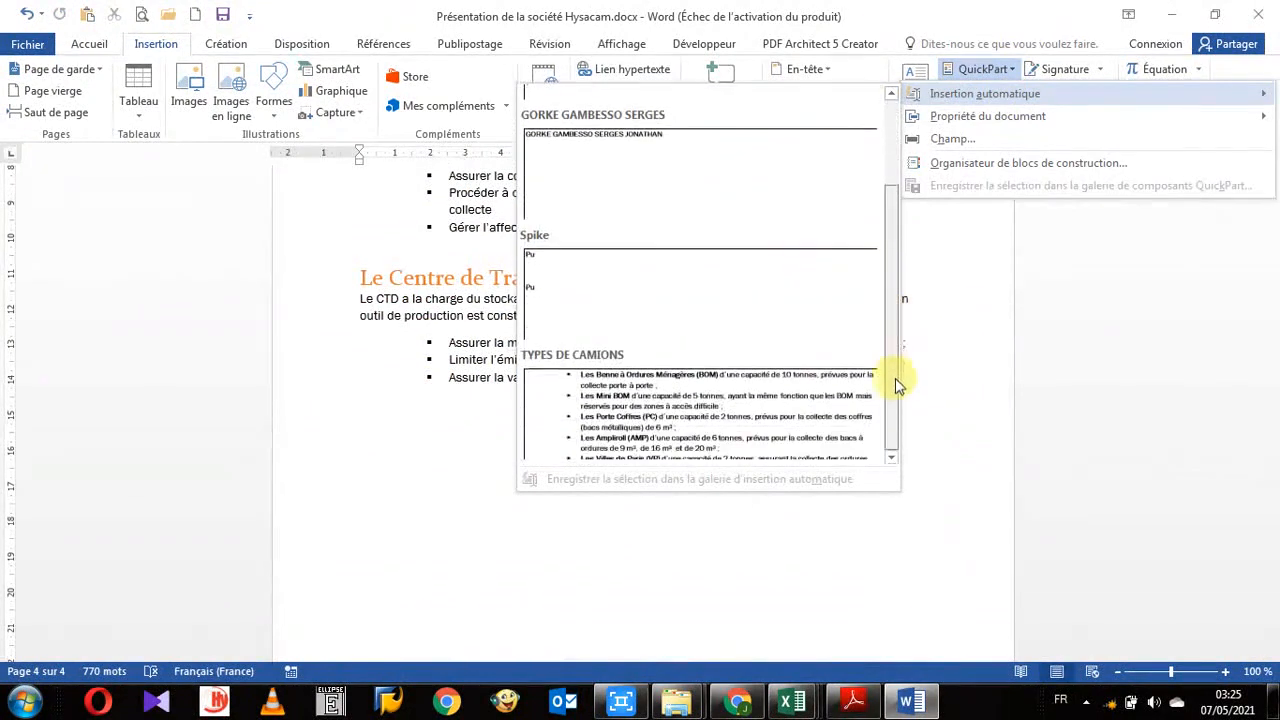
pyautogui.click(640, 405)
pyautogui.scroll(3, 620, 390)
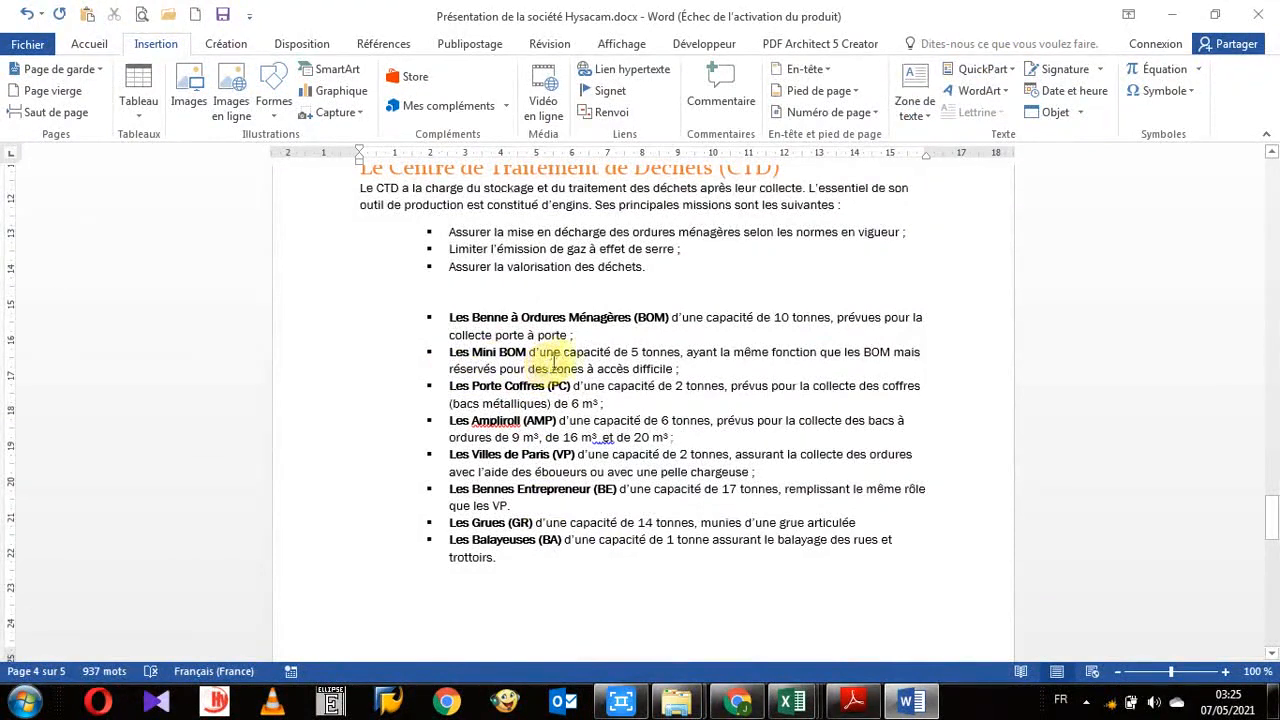
pyautogui.scroll(3, 425, 410)
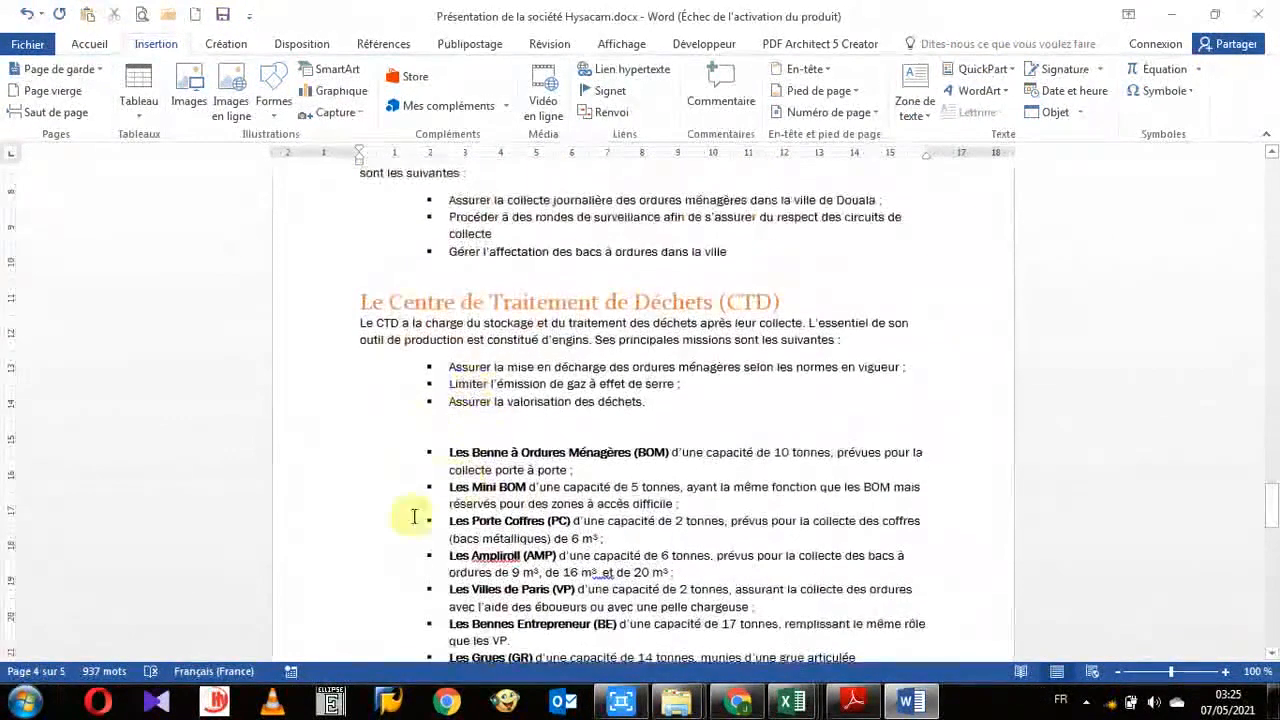
pyautogui.scroll(-3, 418, 420)
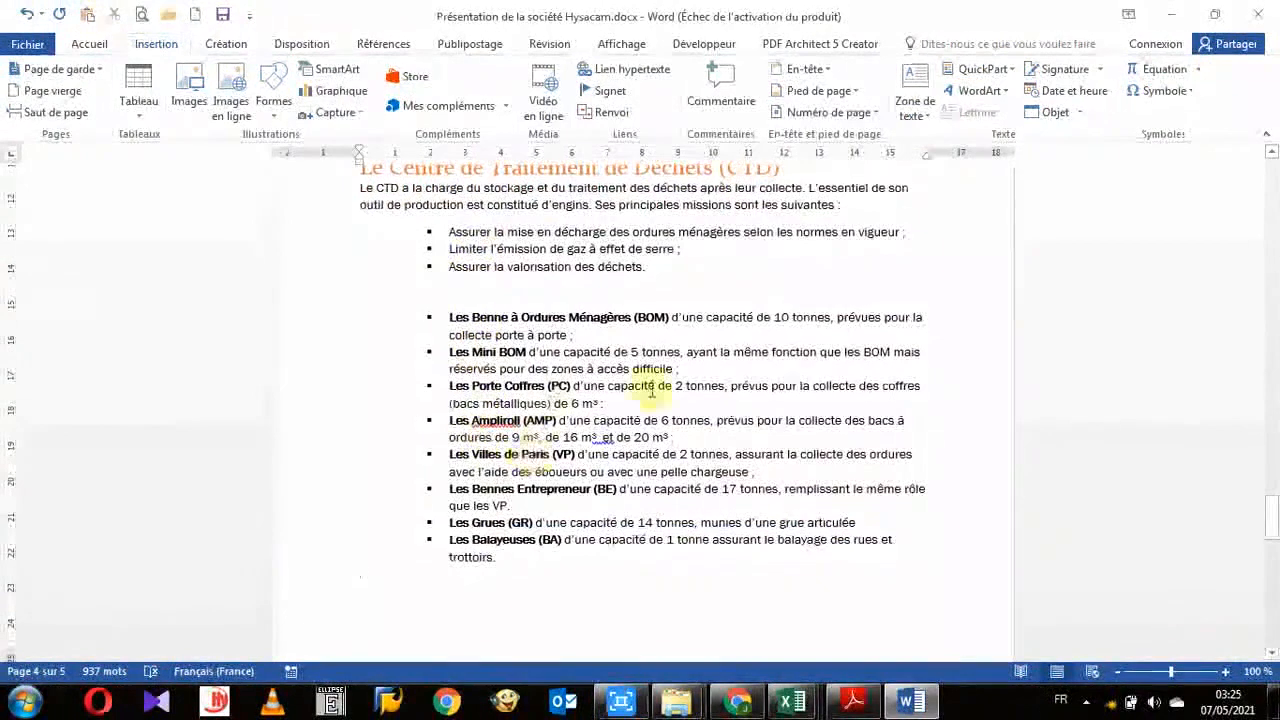
pyautogui.click(1012, 72)
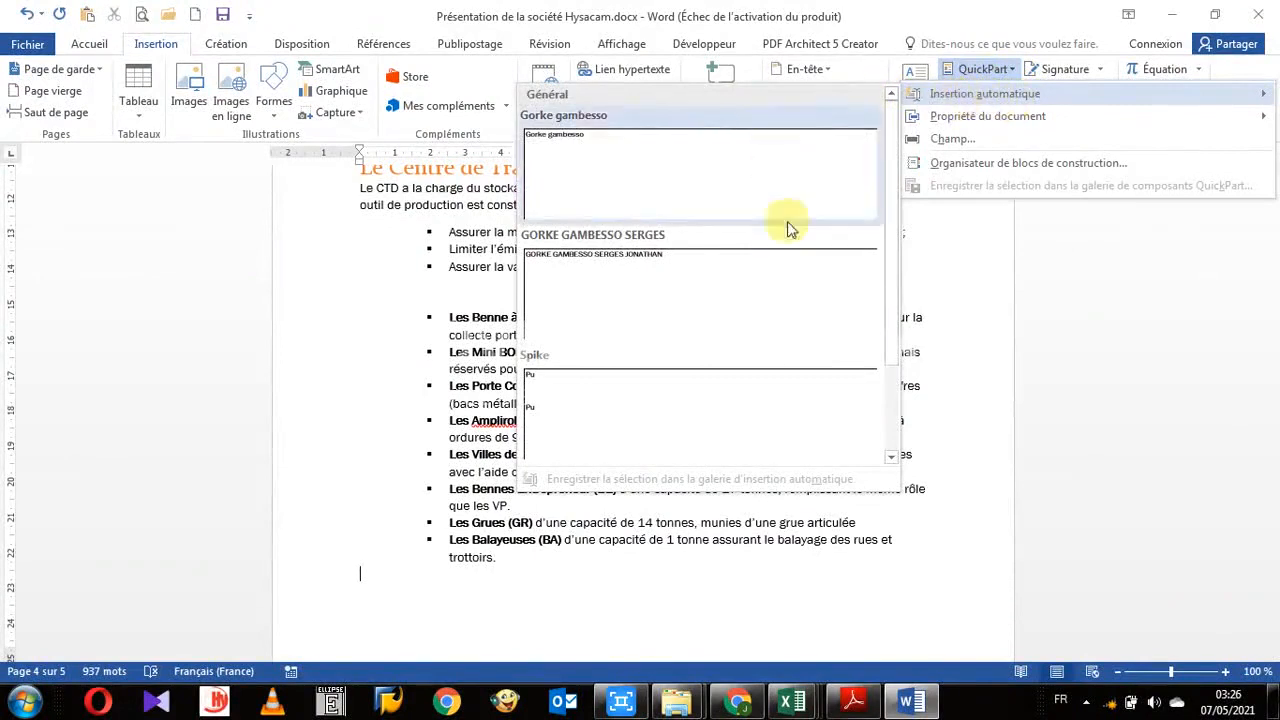
pyautogui.click(380, 394)
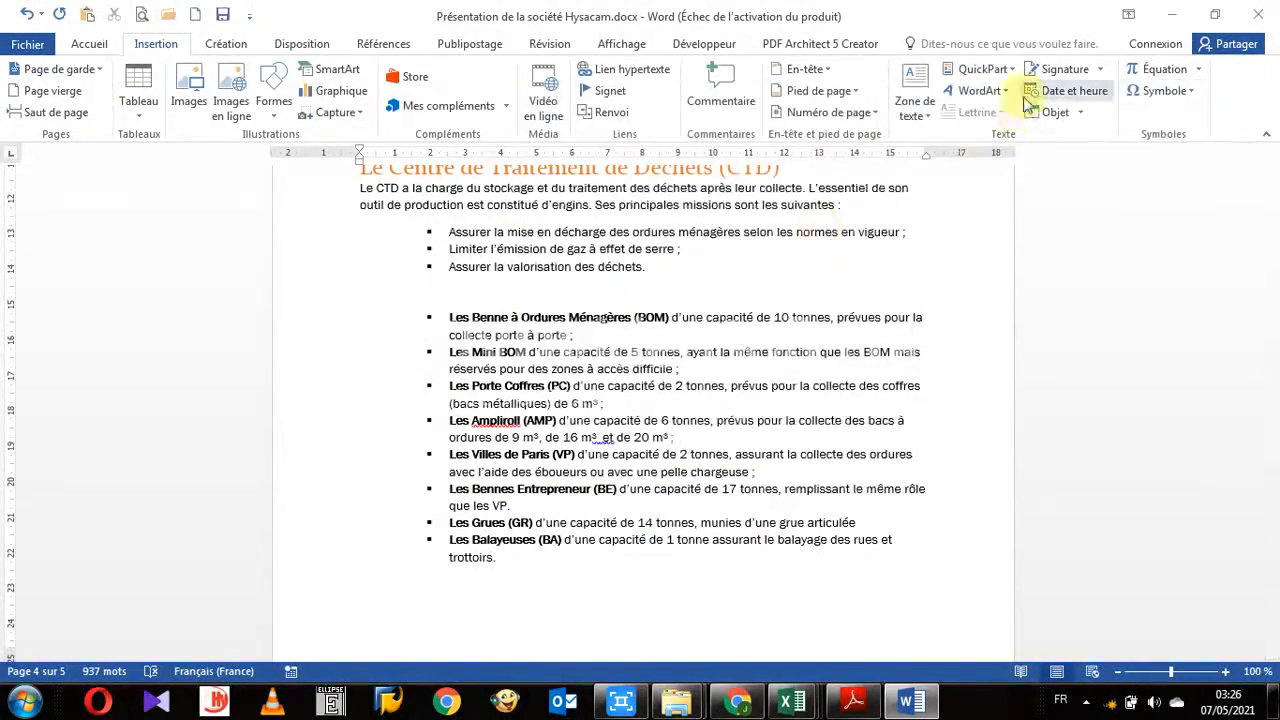
# - Select the paragraph describing the CTD and open the new building block dialog, closing it without saving
pyautogui.doubleClick(310, 205)
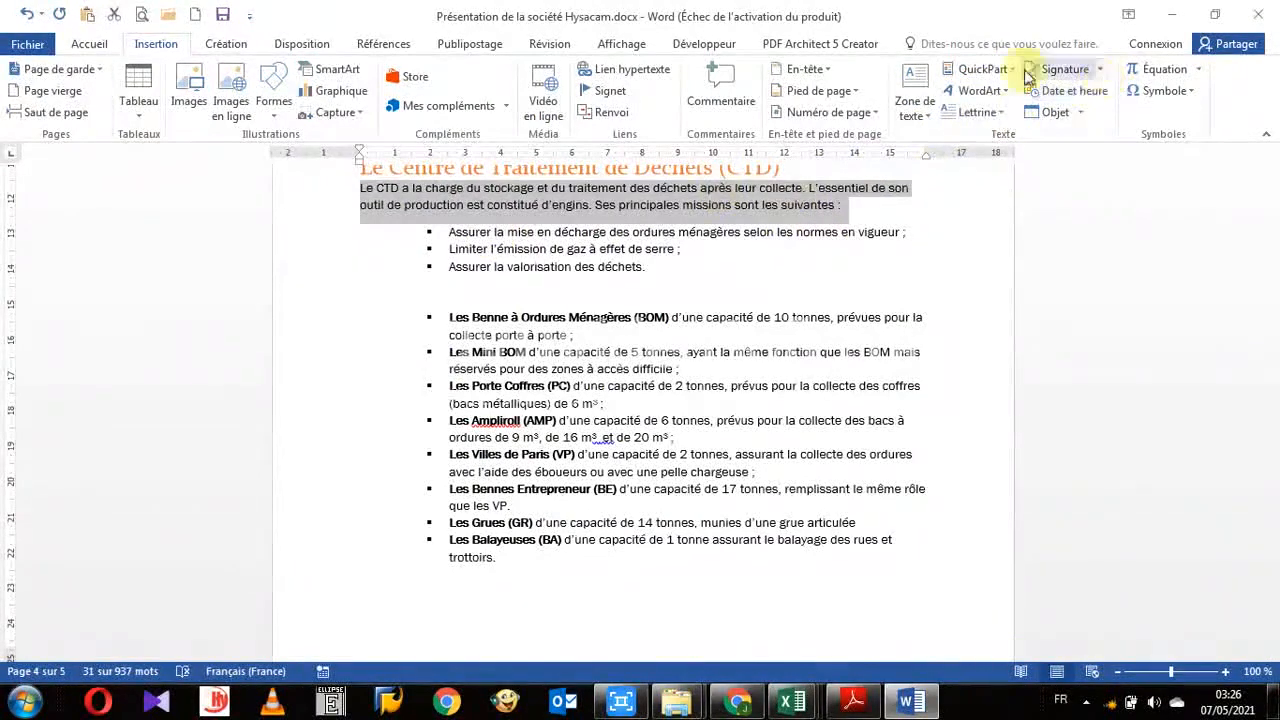
pyautogui.click(980, 69)
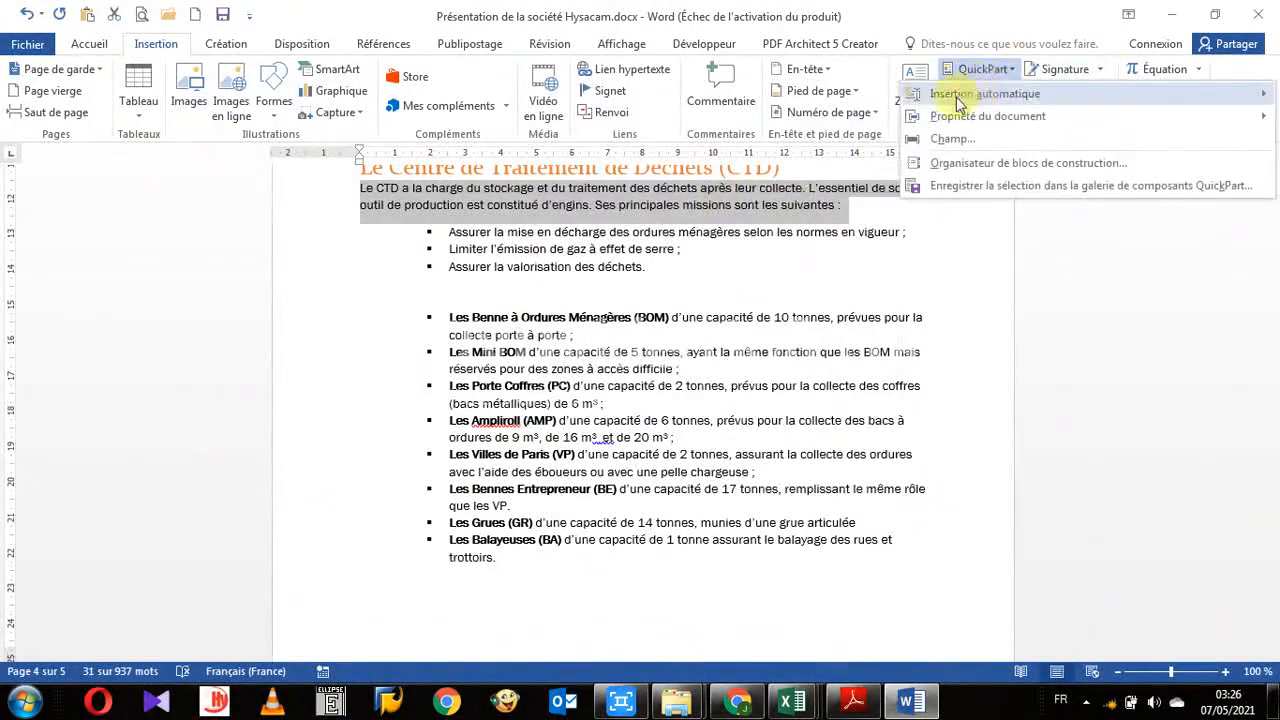
pyautogui.moveTo(960, 93)
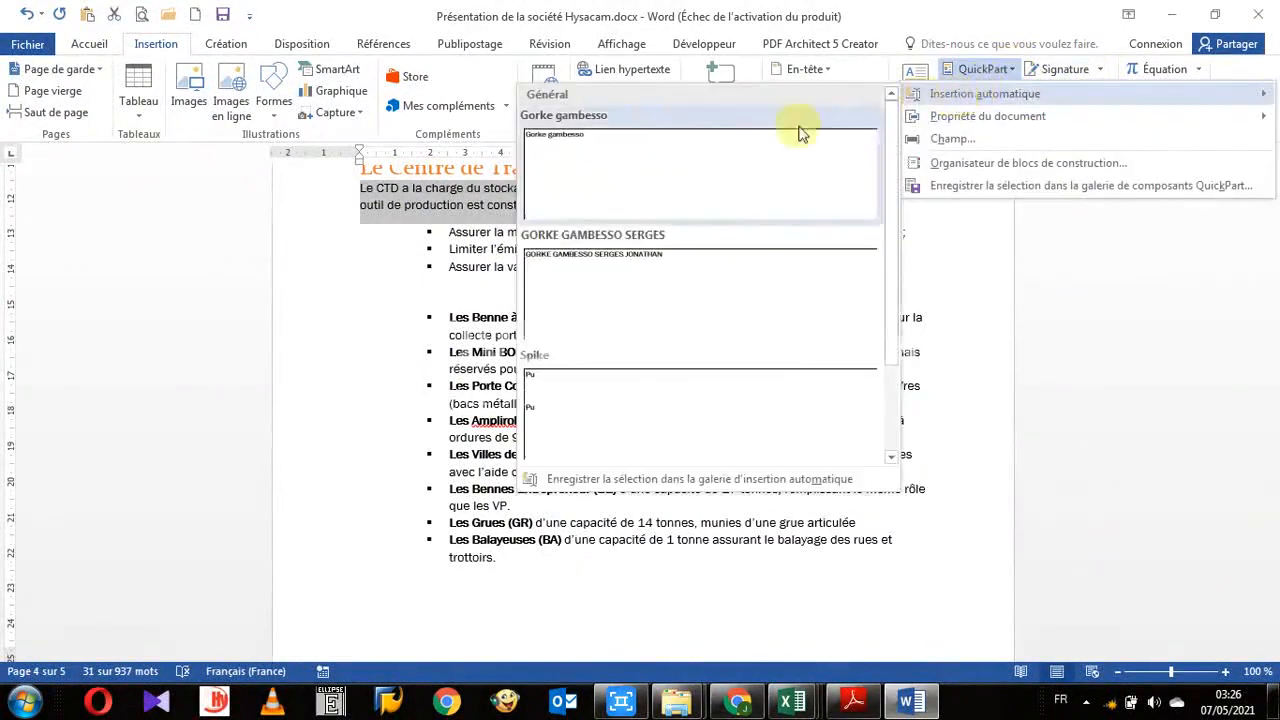
pyautogui.click(666, 483)
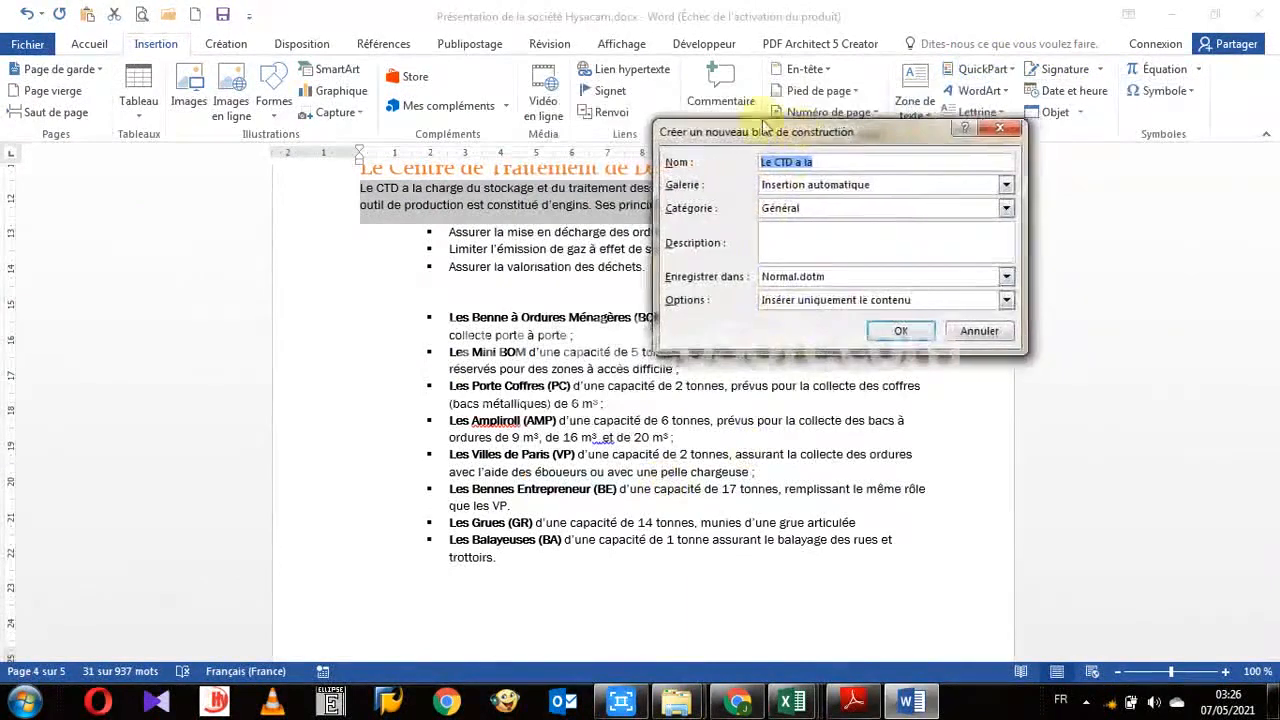
pyautogui.moveTo(808, 136); pyautogui.dragTo(620, 88)
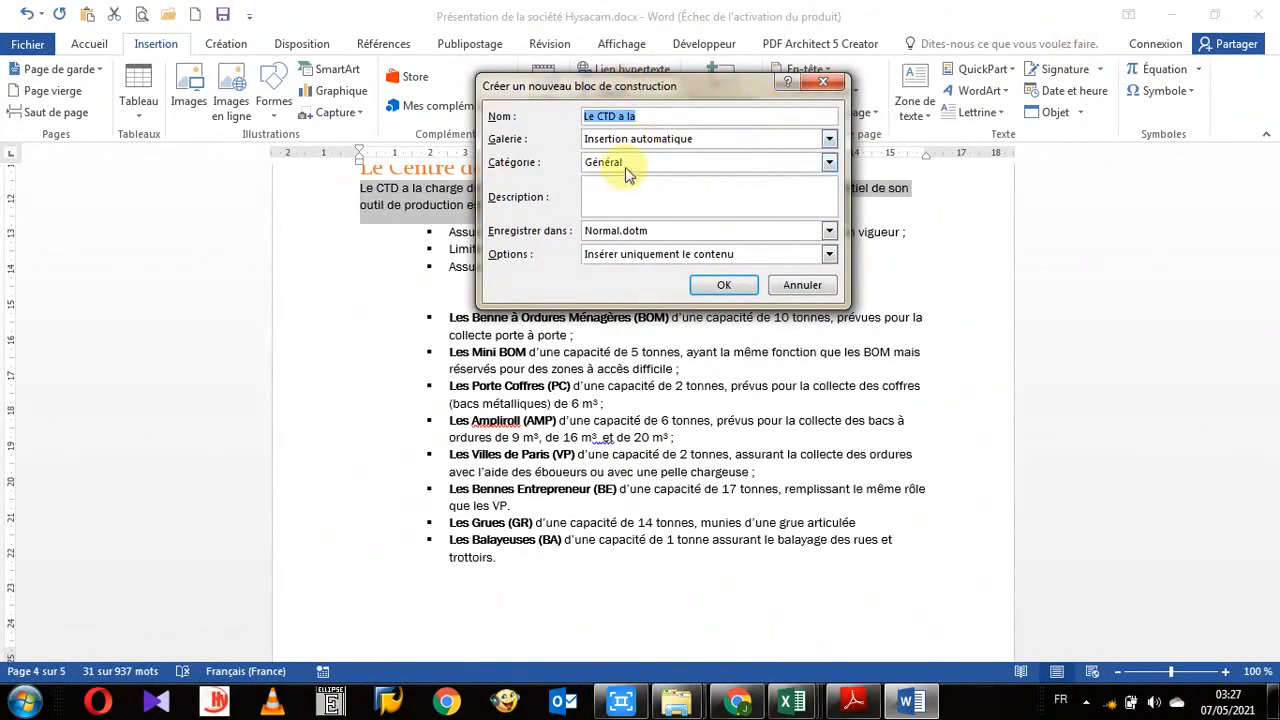
pyautogui.moveTo(612, 90); pyautogui.dragTo(577, 75)
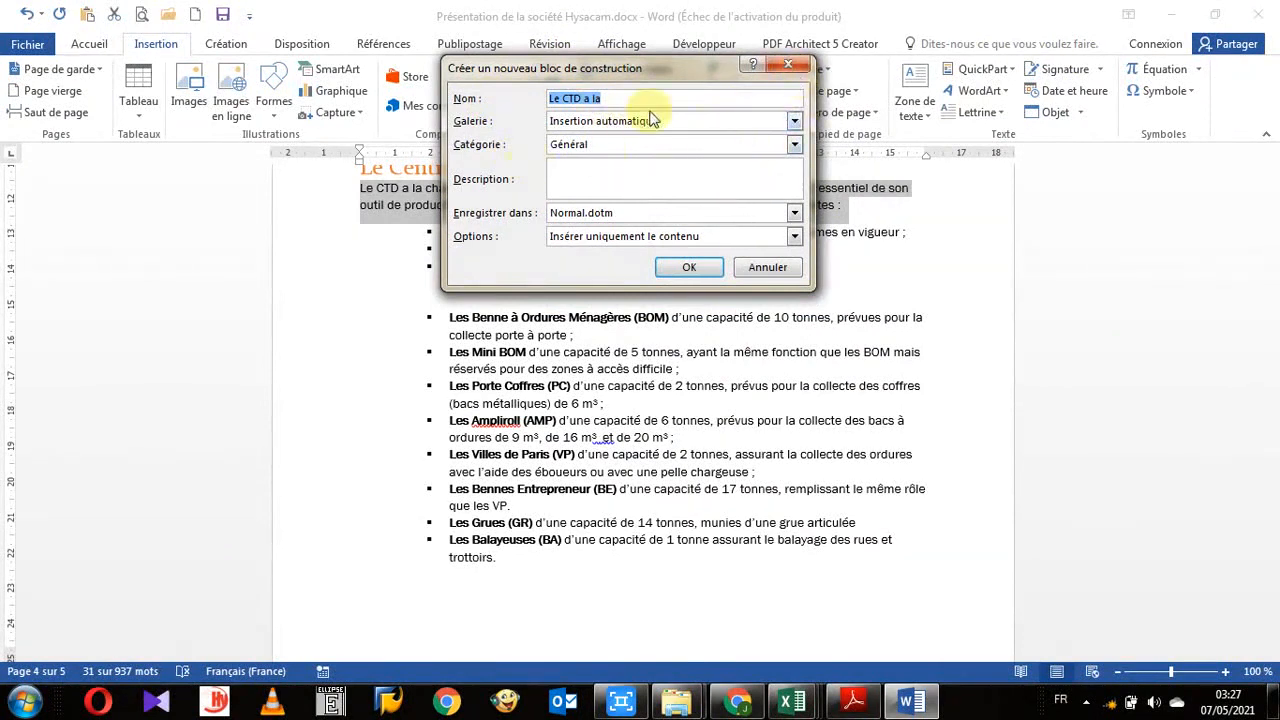
pyautogui.click(788, 68)
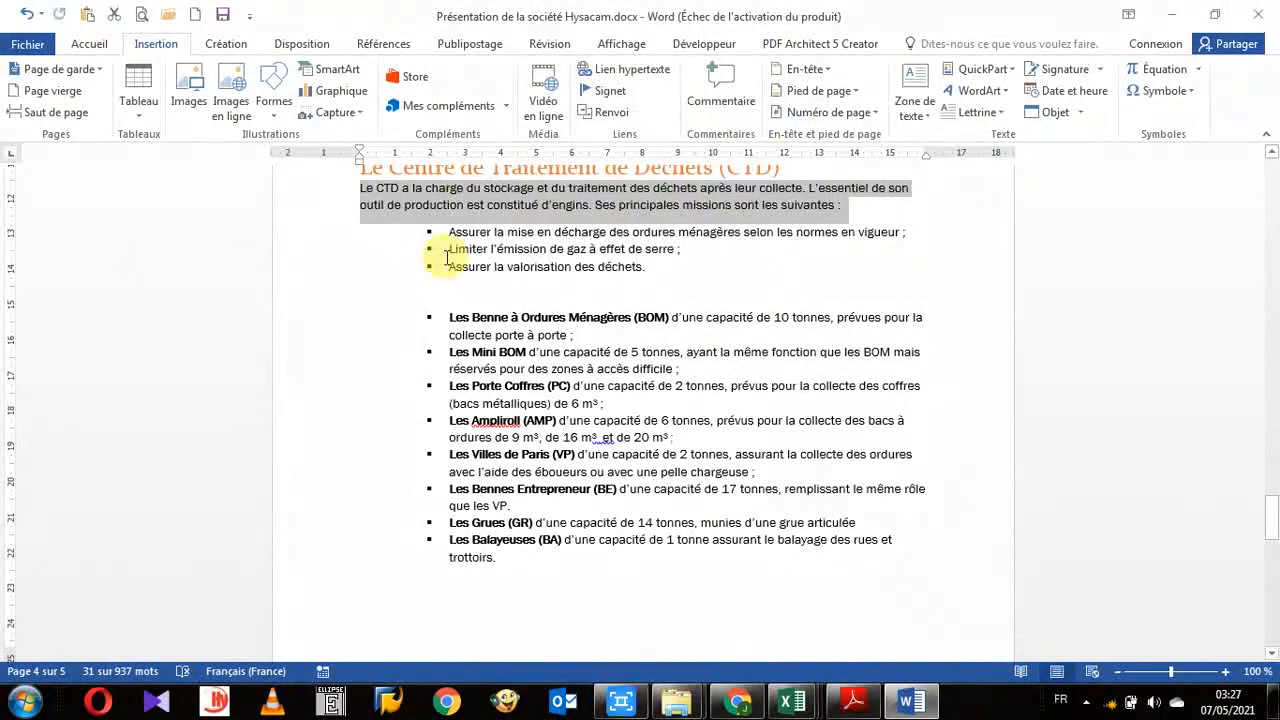
# - Open the new building block dialog for the CTD paragraph, switch its gallery to En-têtes, and close without saving
pyautogui.hotkey('alt', 'F3')
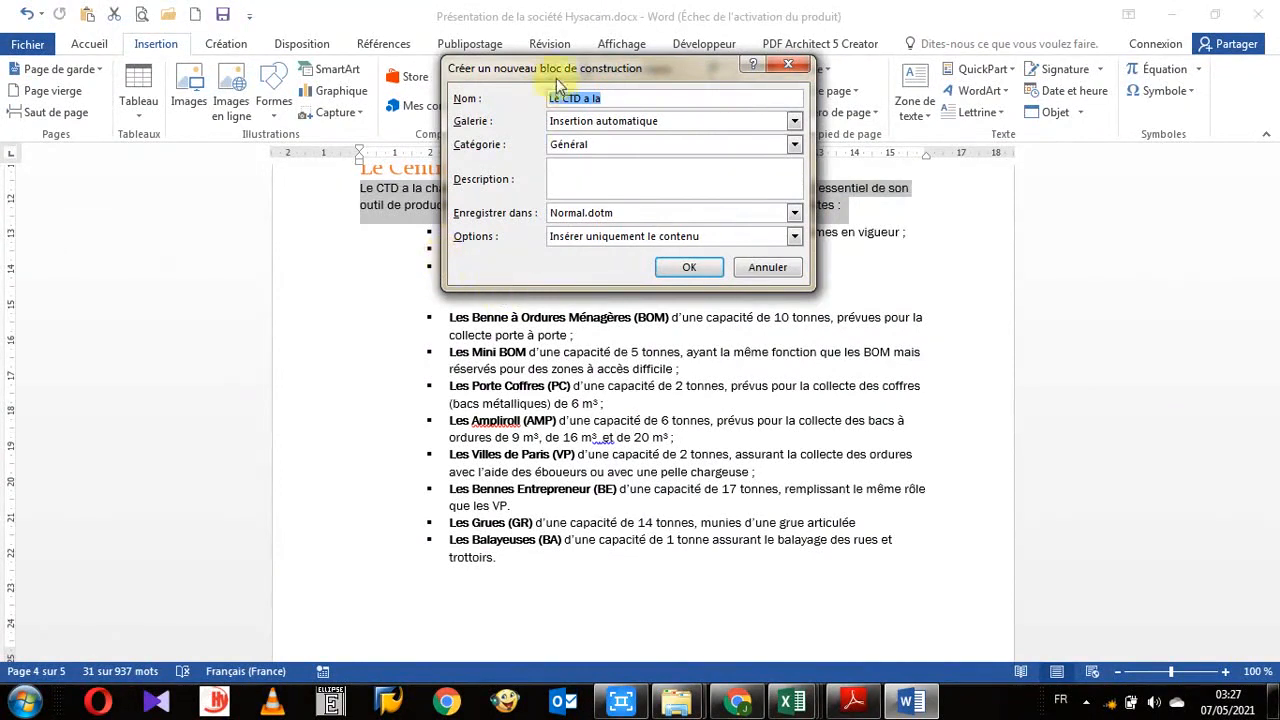
pyautogui.moveTo(560, 80); pyautogui.dragTo(490, 150)
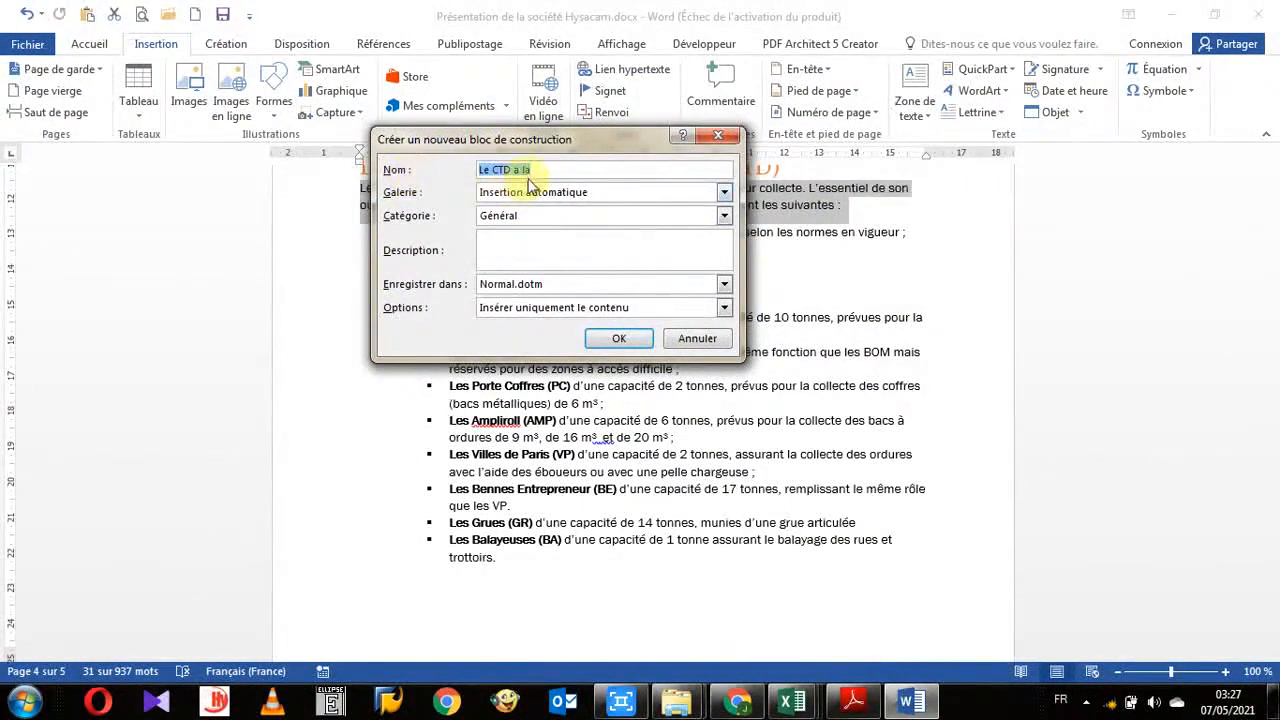
pyautogui.moveTo(542, 172); pyautogui.dragTo(482, 167)
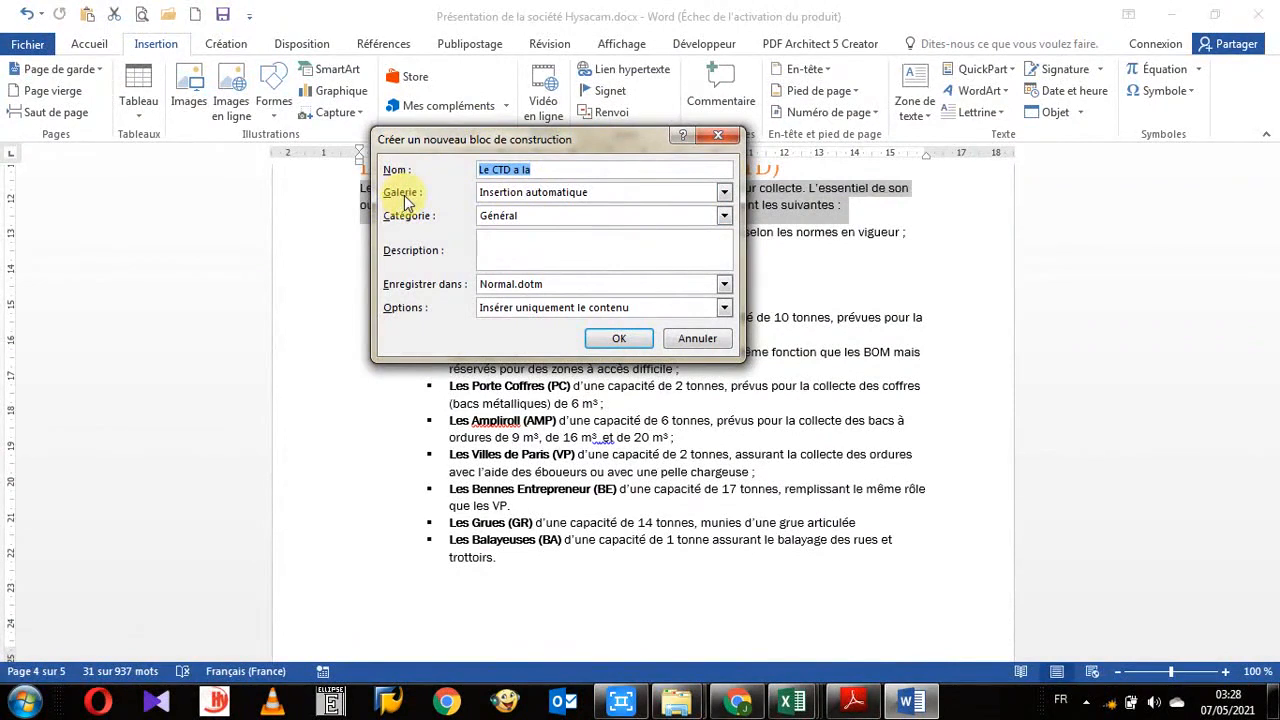
pyautogui.click(724, 193)
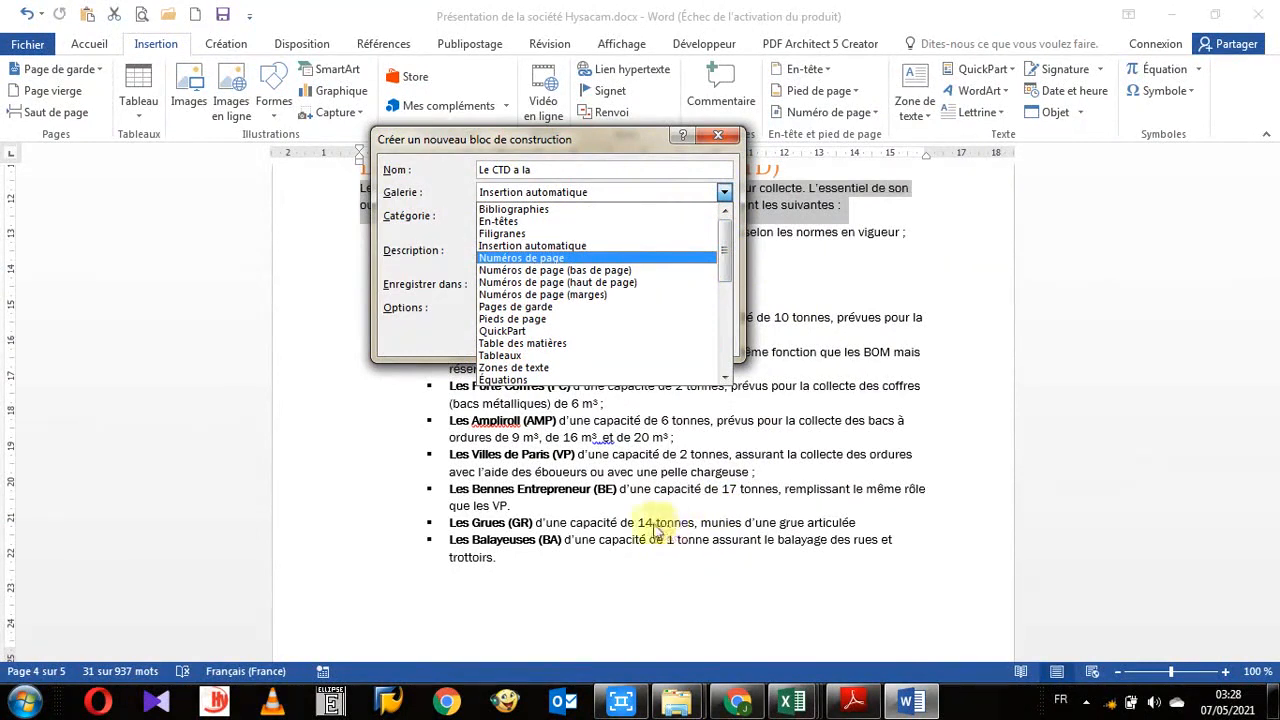
pyautogui.click(522, 220)
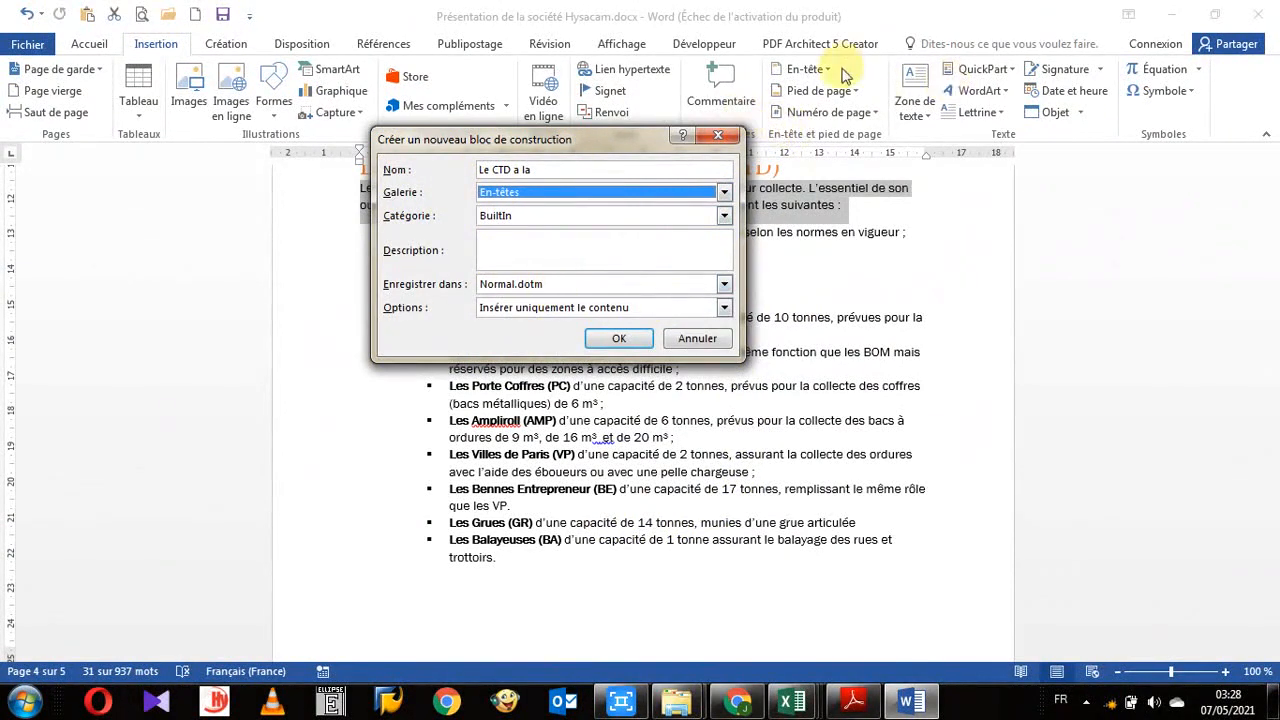
pyautogui.click(728, 134)
# - Open the built-in header gallery to compare it, then dismiss it
pyautogui.click(826, 70)
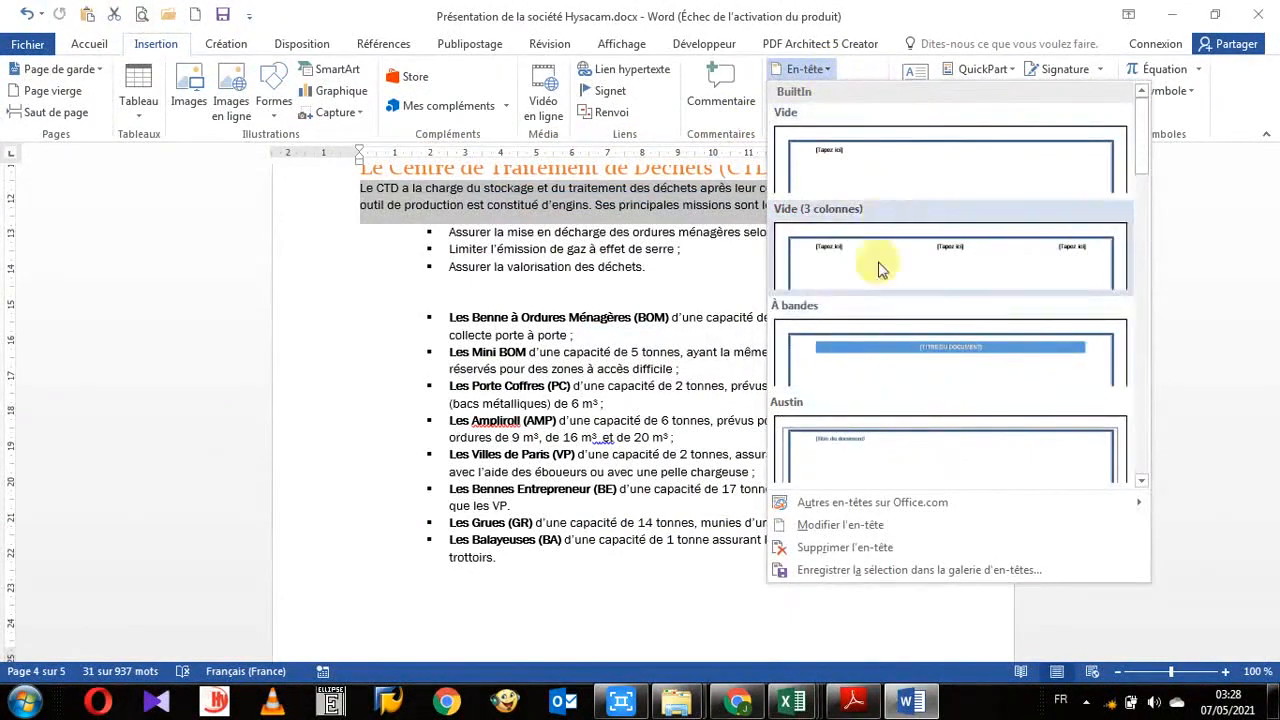
pyautogui.click(608, 322)
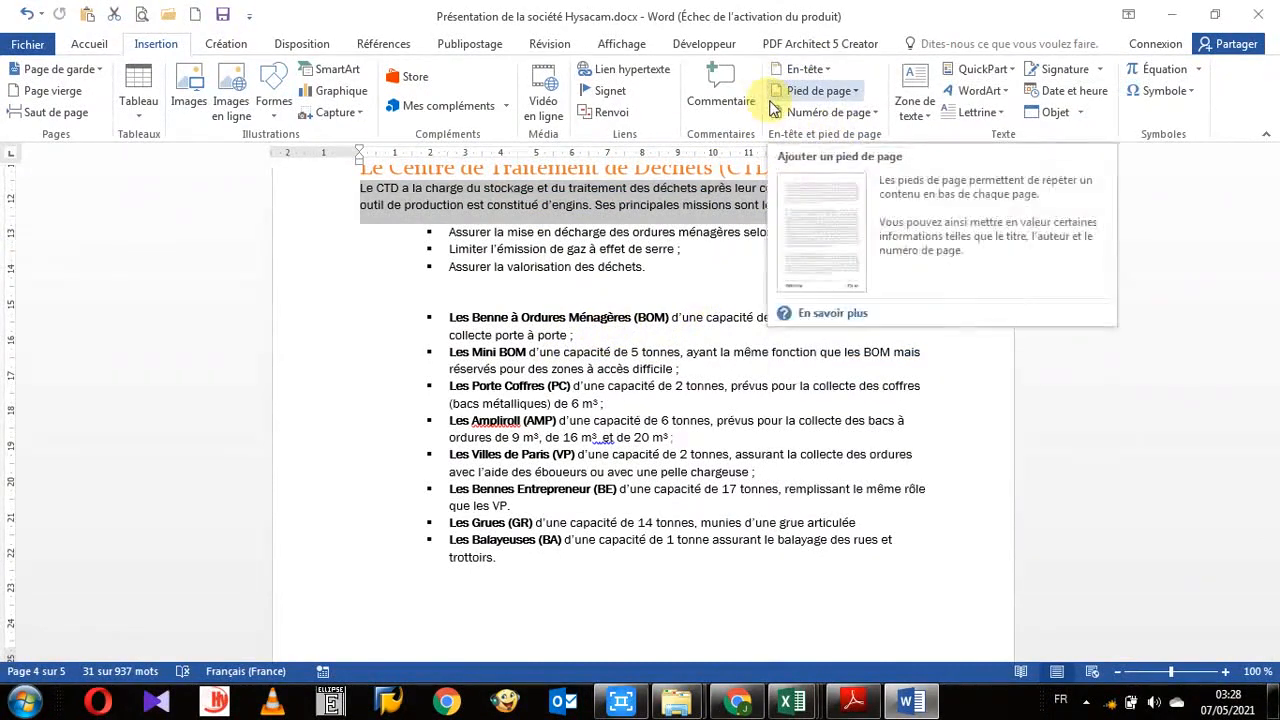
# - Reopen the new building block dialog, switch its gallery to Pages de garde, and cancel
pyautogui.hotkey('alt', 'F3')
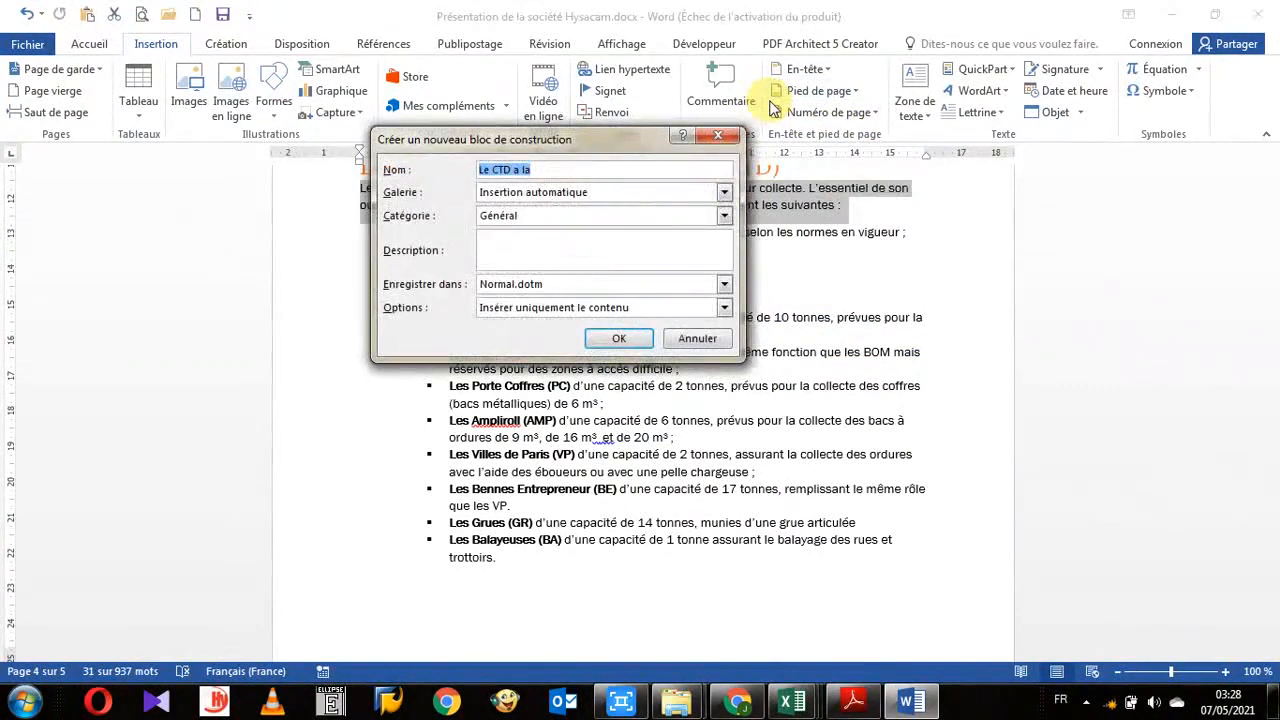
pyautogui.click(722, 194)
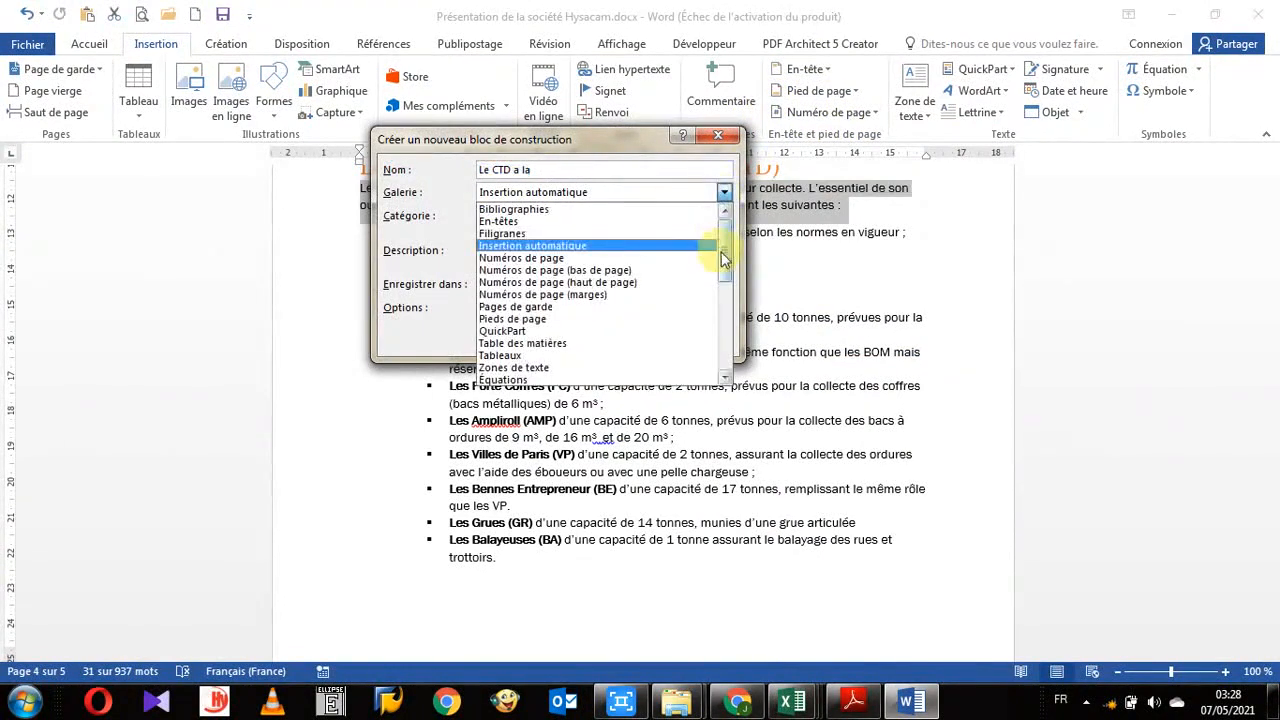
pyautogui.scroll(-2, 725, 258)
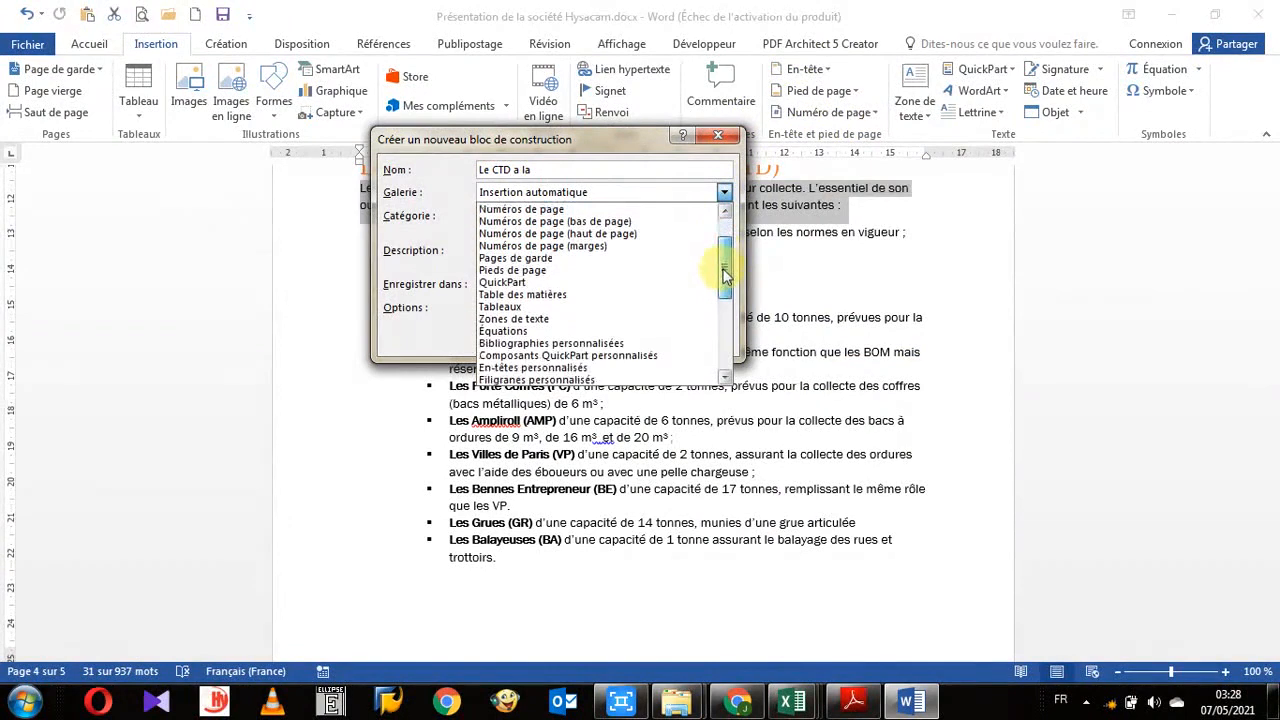
pyautogui.click(543, 258)
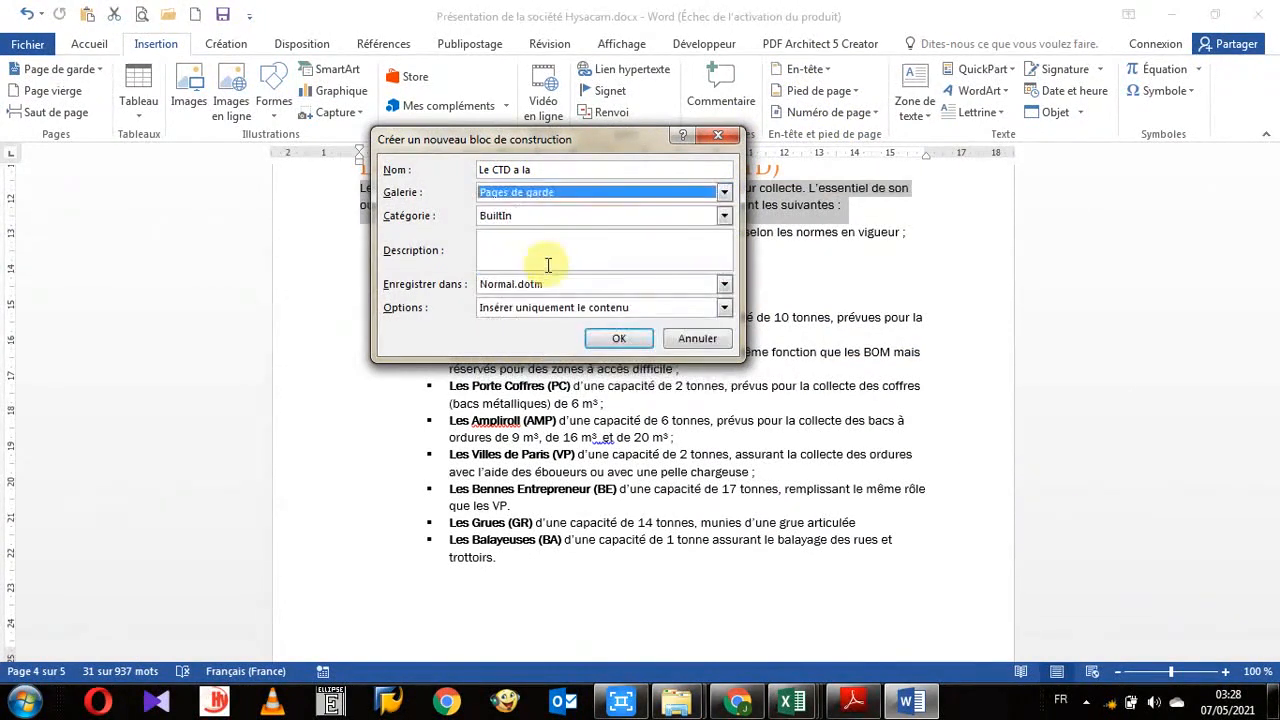
pyautogui.click(712, 342)
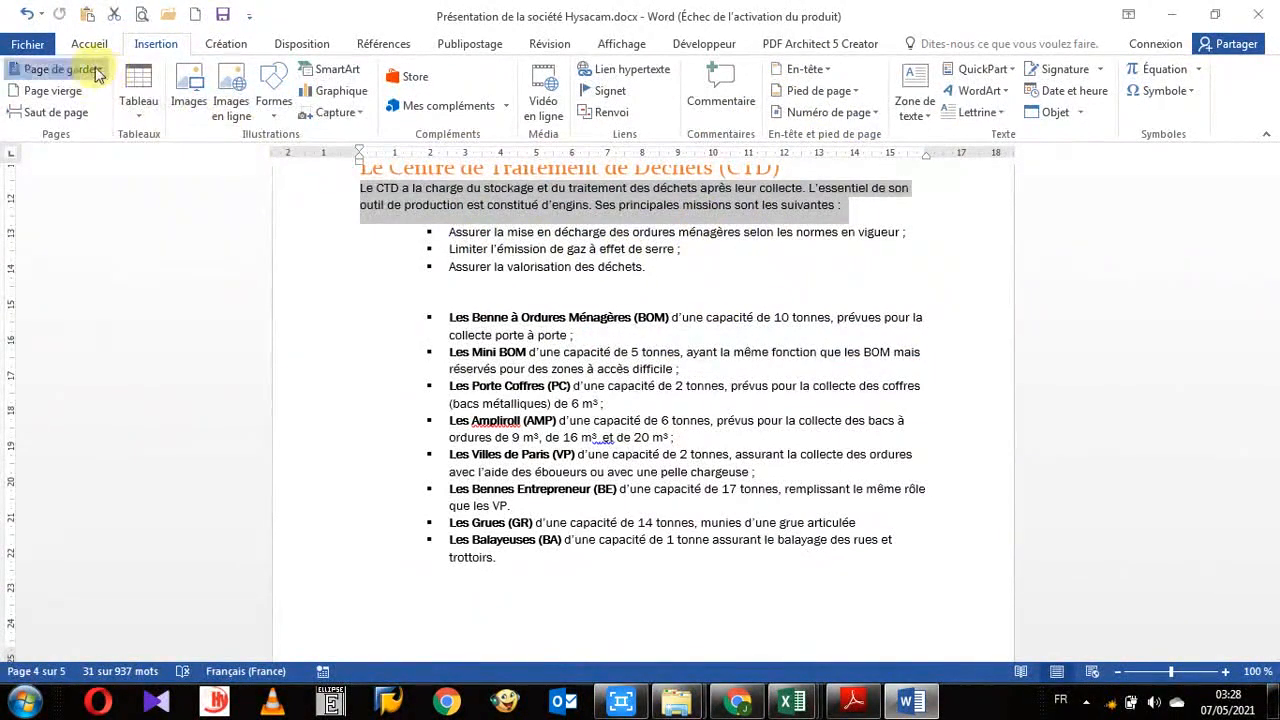
# - Open the built-in cover page gallery to compare it, then dismiss it
pyautogui.click(86, 70)
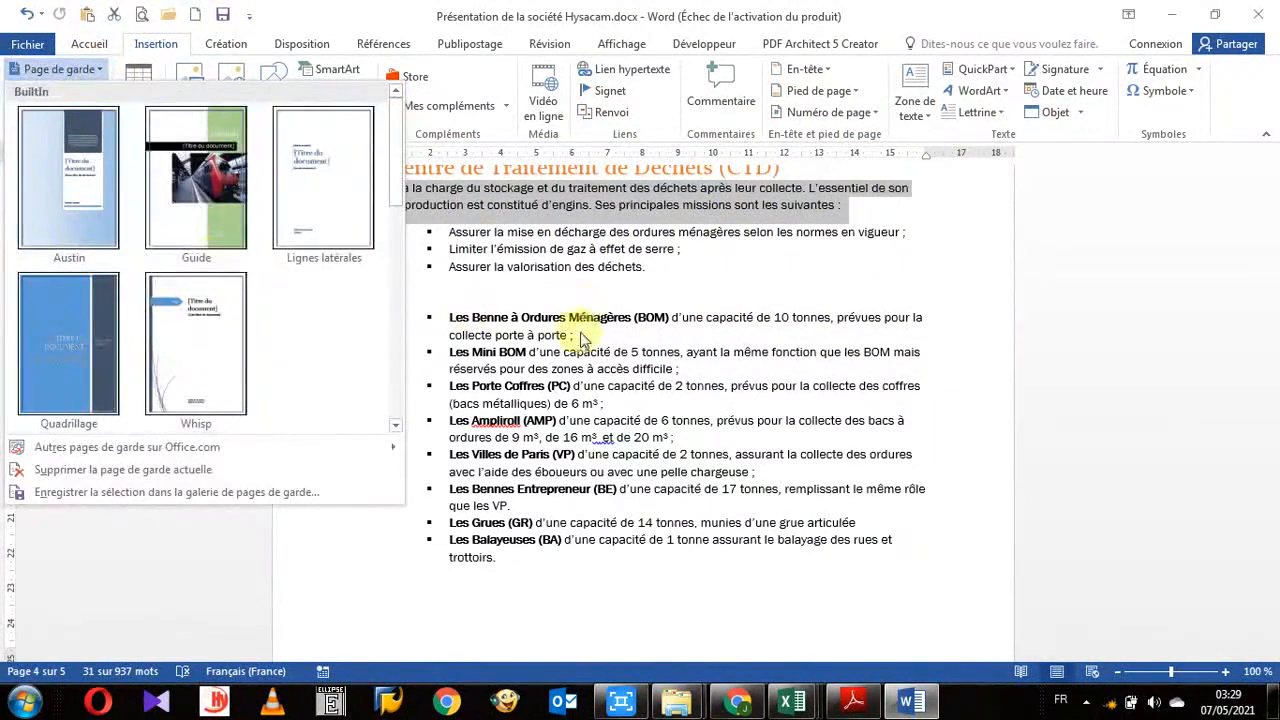
pyautogui.click(724, 337)
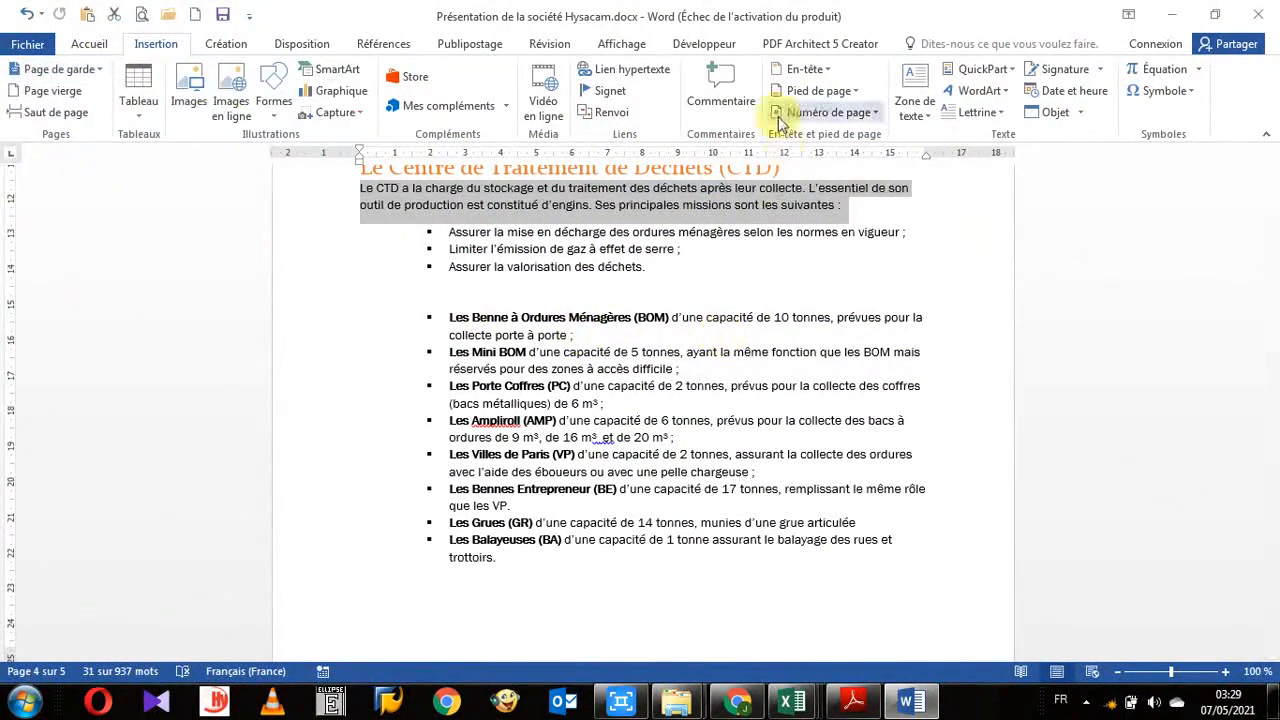
# - Open the new building block dialog and the text box gallery in turn, closing each without changes
pyautogui.hotkey('alt', 'F3')
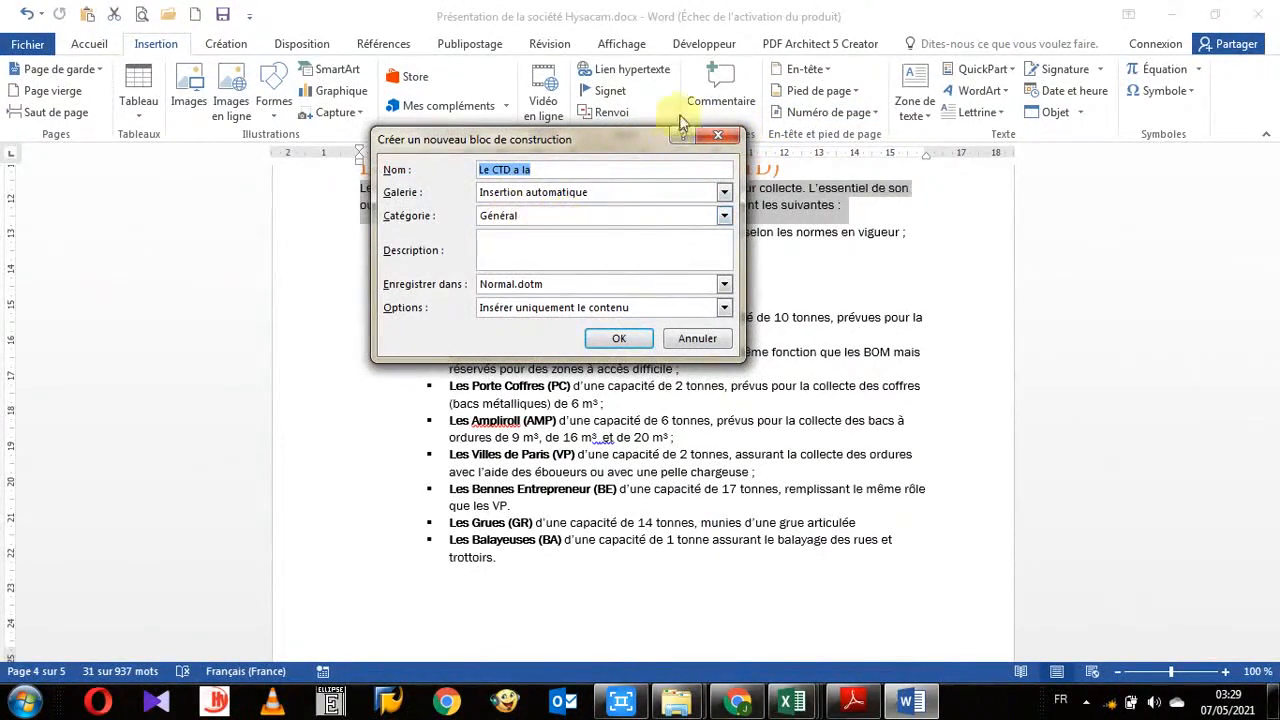
pyautogui.click(716, 137)
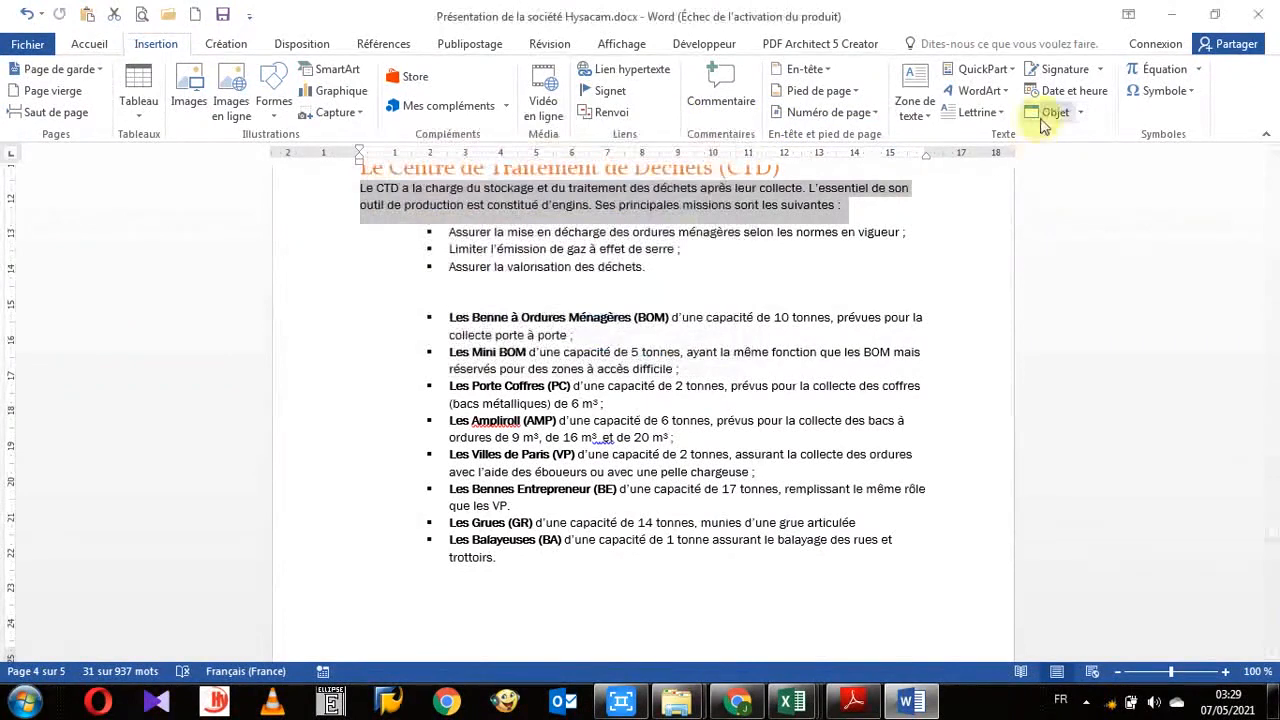
pyautogui.click(933, 123)
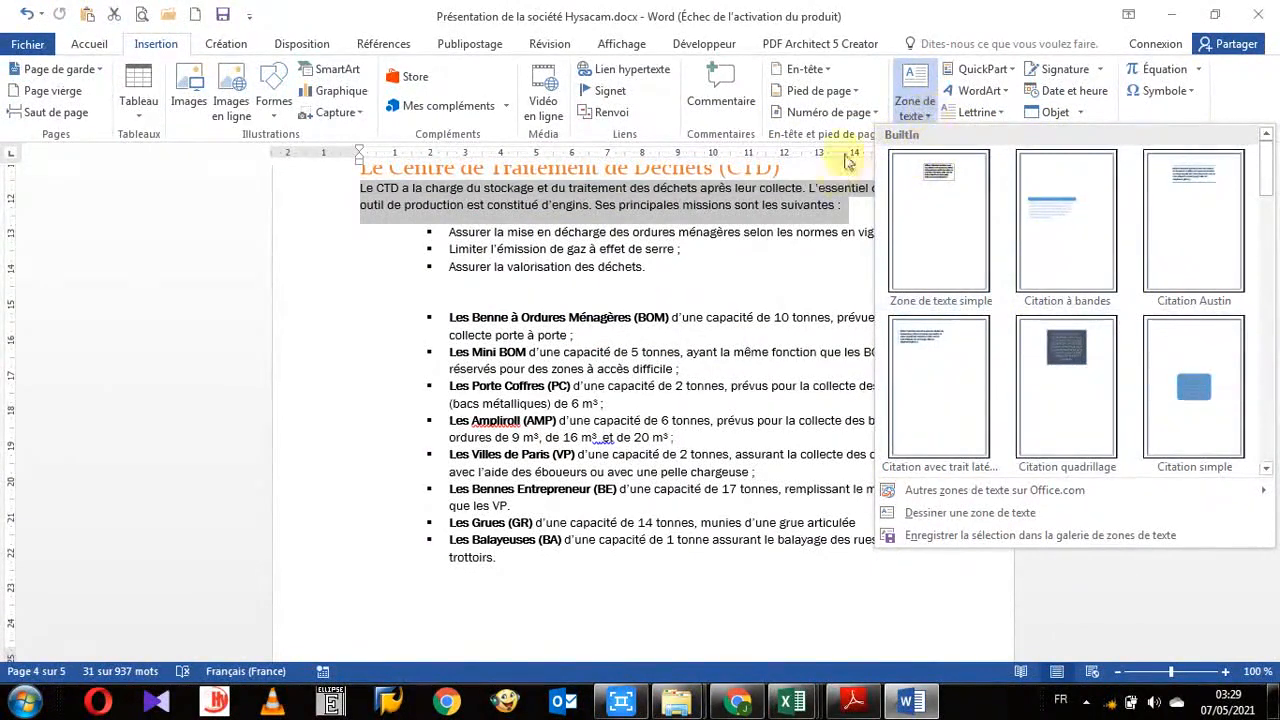
pyautogui.hotkey('alt', 'F3')
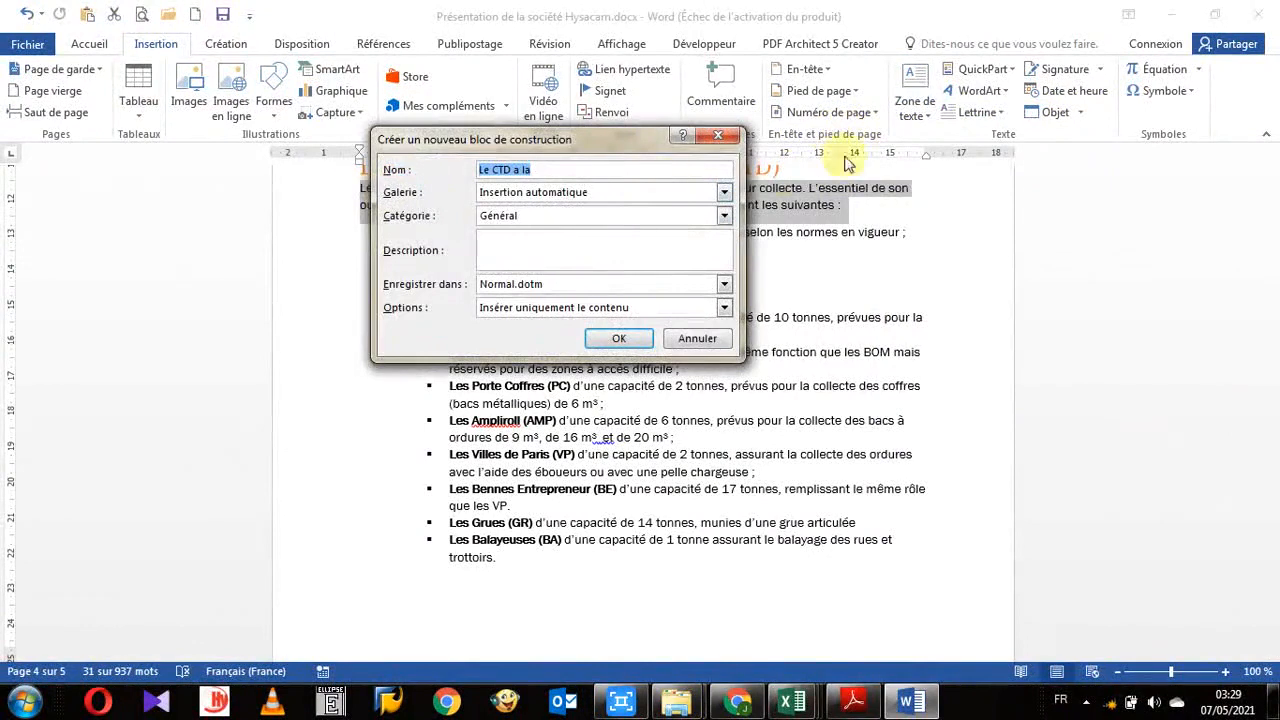
pyautogui.click(719, 135)
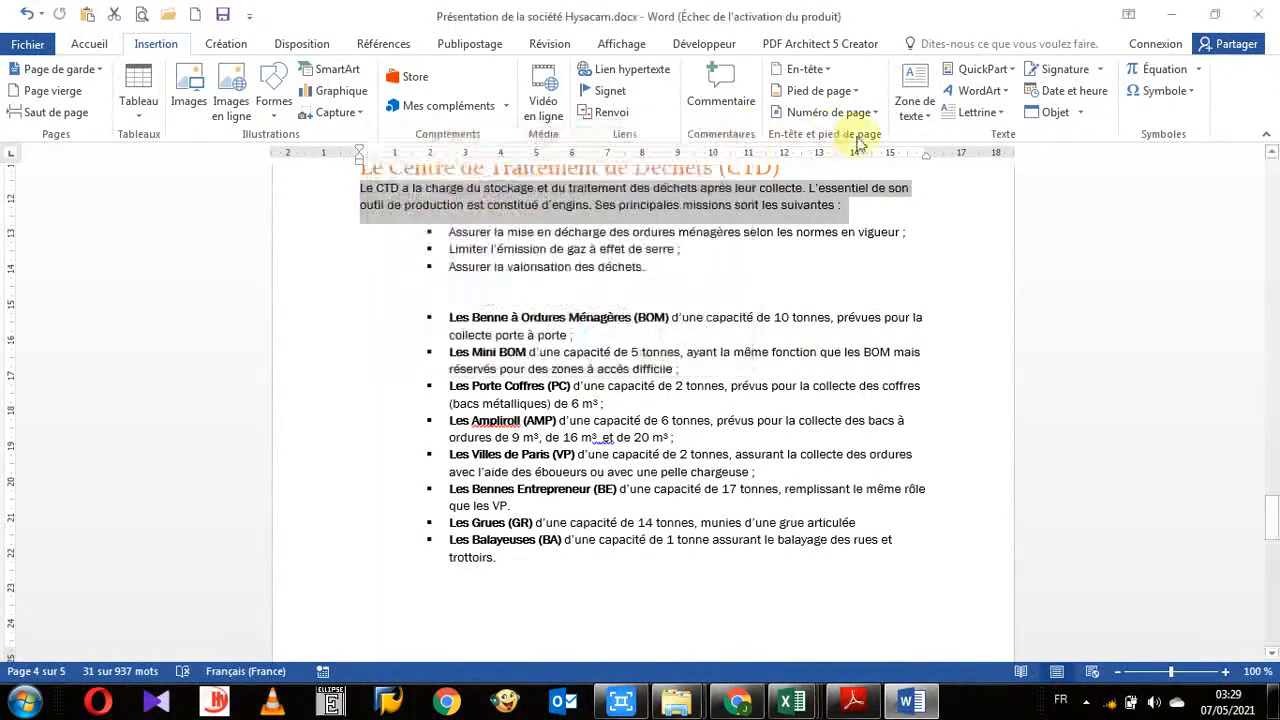
# - Scroll through the built-in text box gallery and dismiss it
pyautogui.click(926, 120)
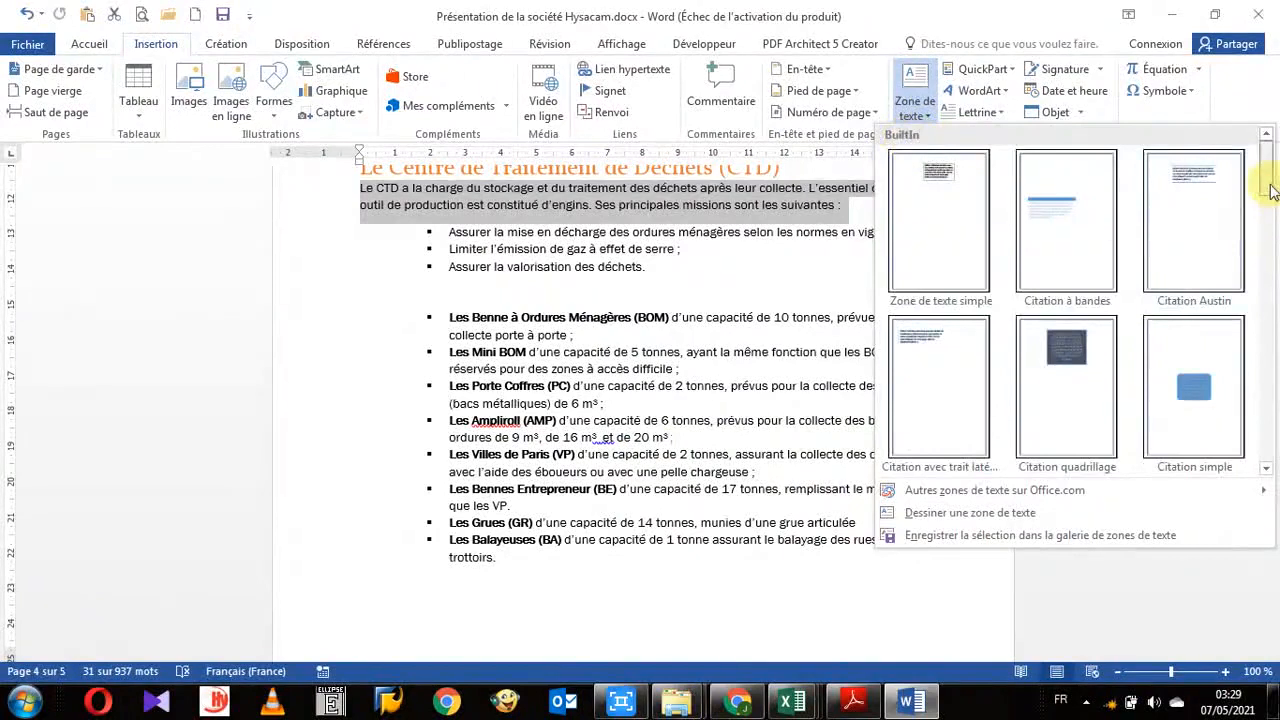
pyautogui.moveTo(1272, 190)
pyautogui.mouseDown()
pyautogui.moveTo(1260, 343)
pyautogui.moveTo(1272, 447)
pyautogui.moveTo(1262, 180)
pyautogui.mouseUp()
pyautogui.click(808, 323)
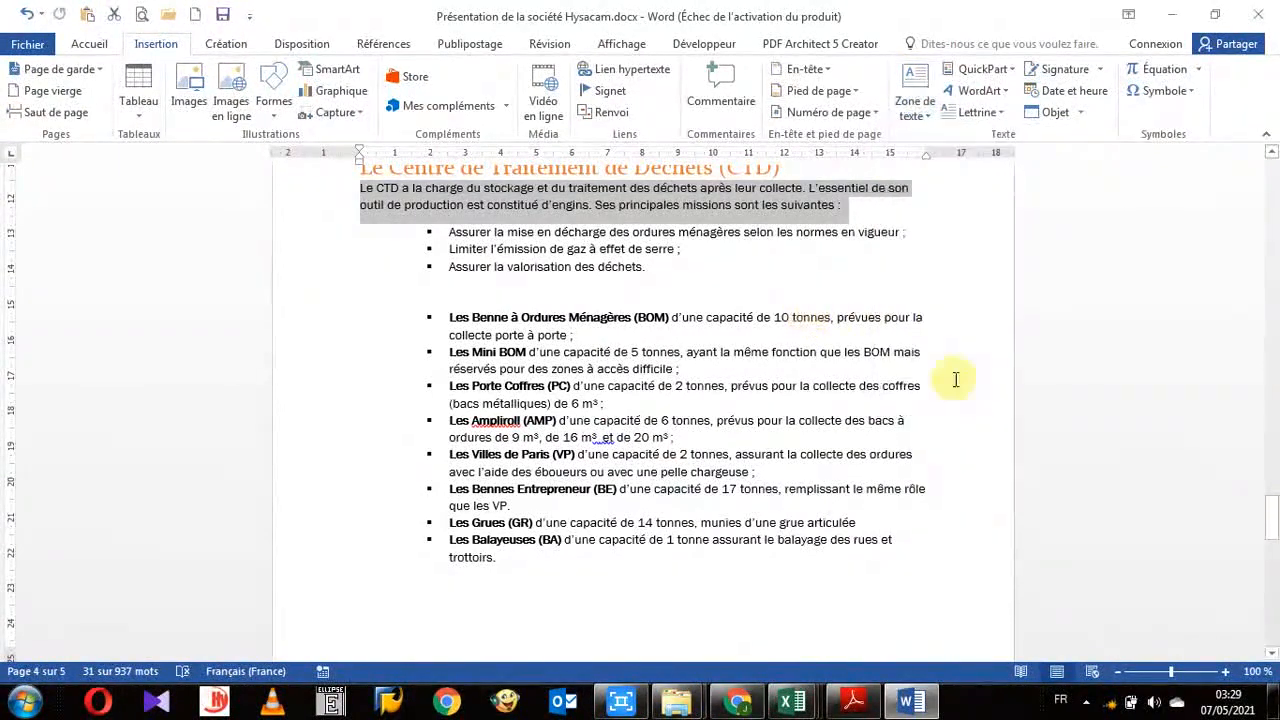
# - Scroll through the built-in header gallery and dismiss it
pyautogui.click(806, 69)
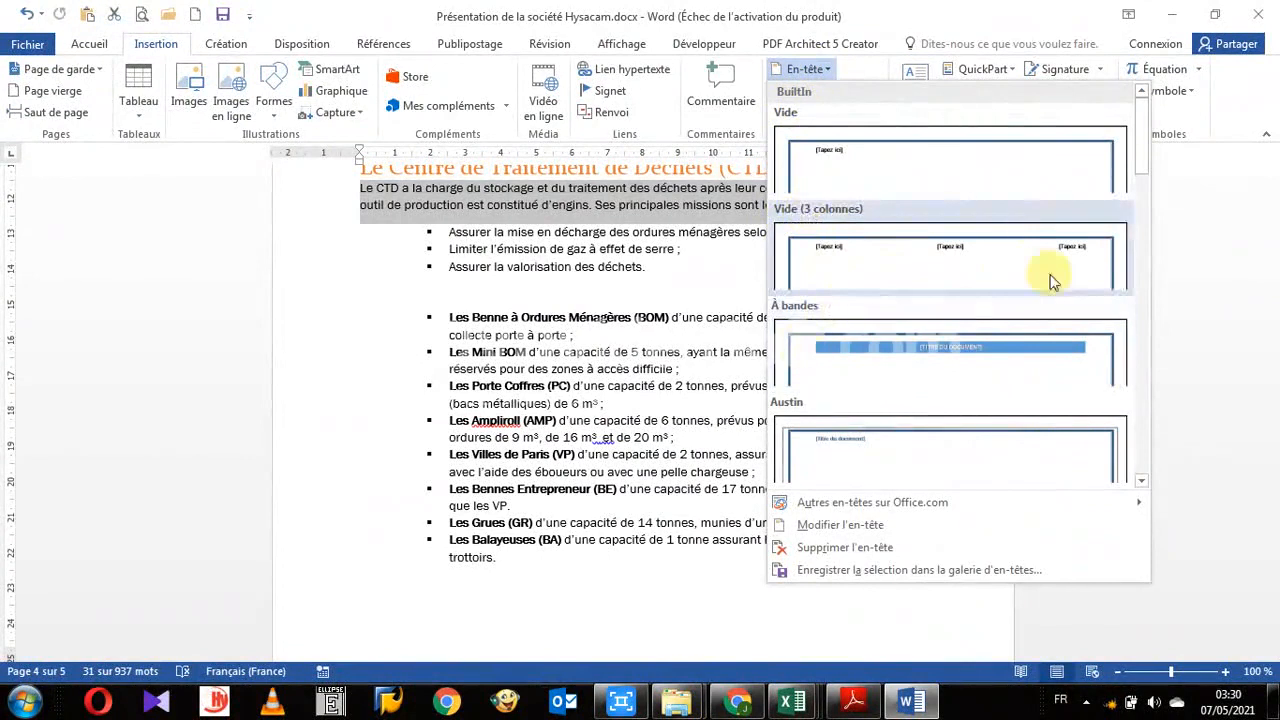
pyautogui.click(1143, 219)
pyautogui.moveTo(1143, 219); pyautogui.dragTo(1126, 392)
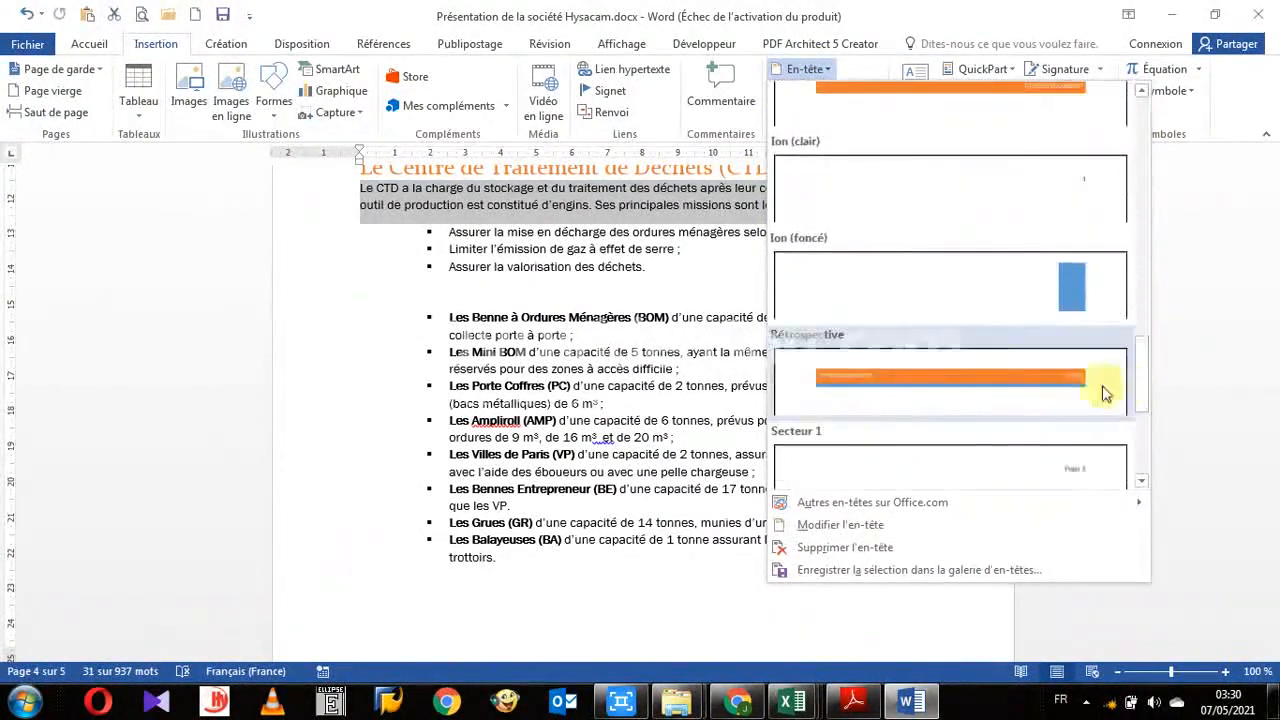
pyautogui.click(630, 318)
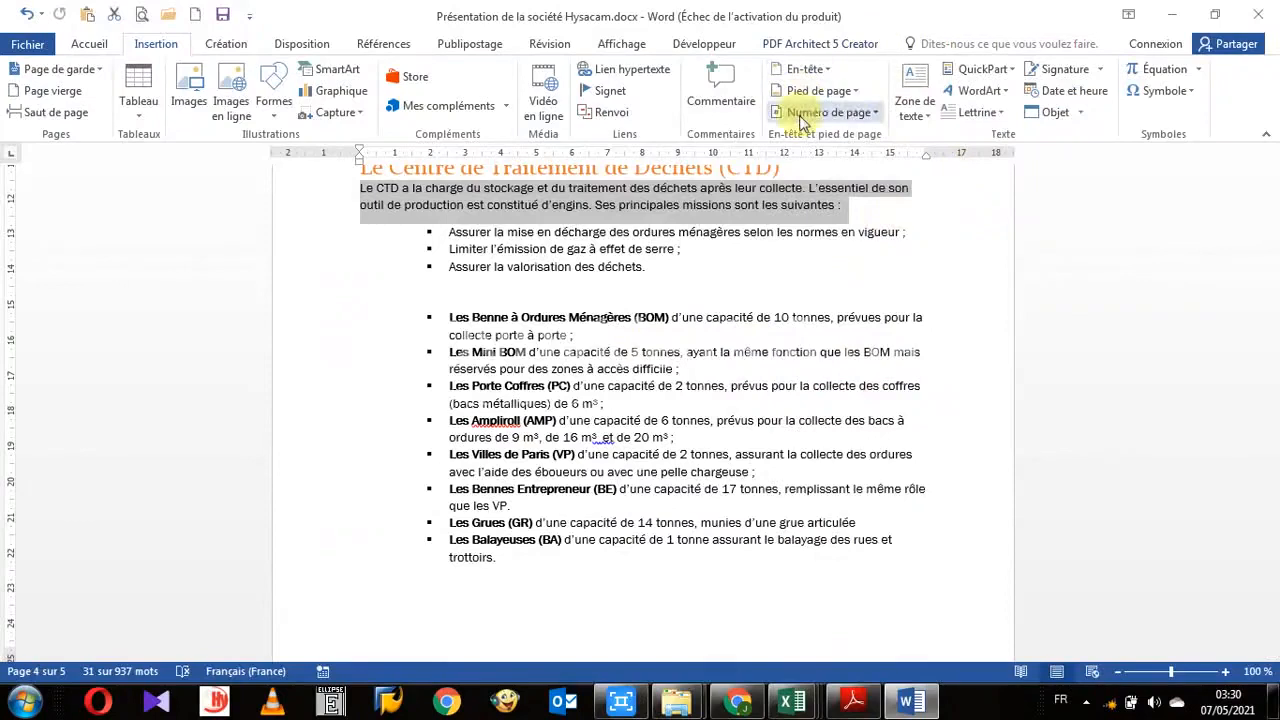
# - Reopen the new building block dialog, start Créer une catégorie and cancel it, reselect Général, and close the dialog
pyautogui.hotkey('alt', 'F3')
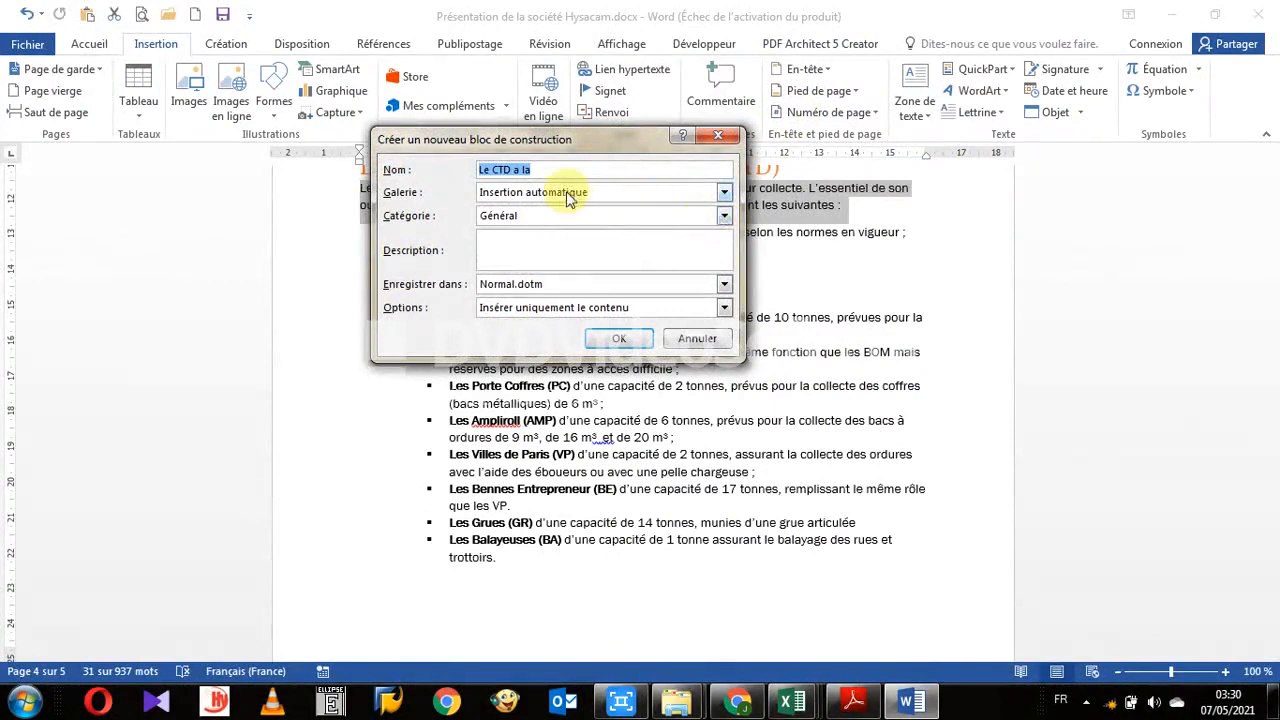
pyautogui.click(725, 217)
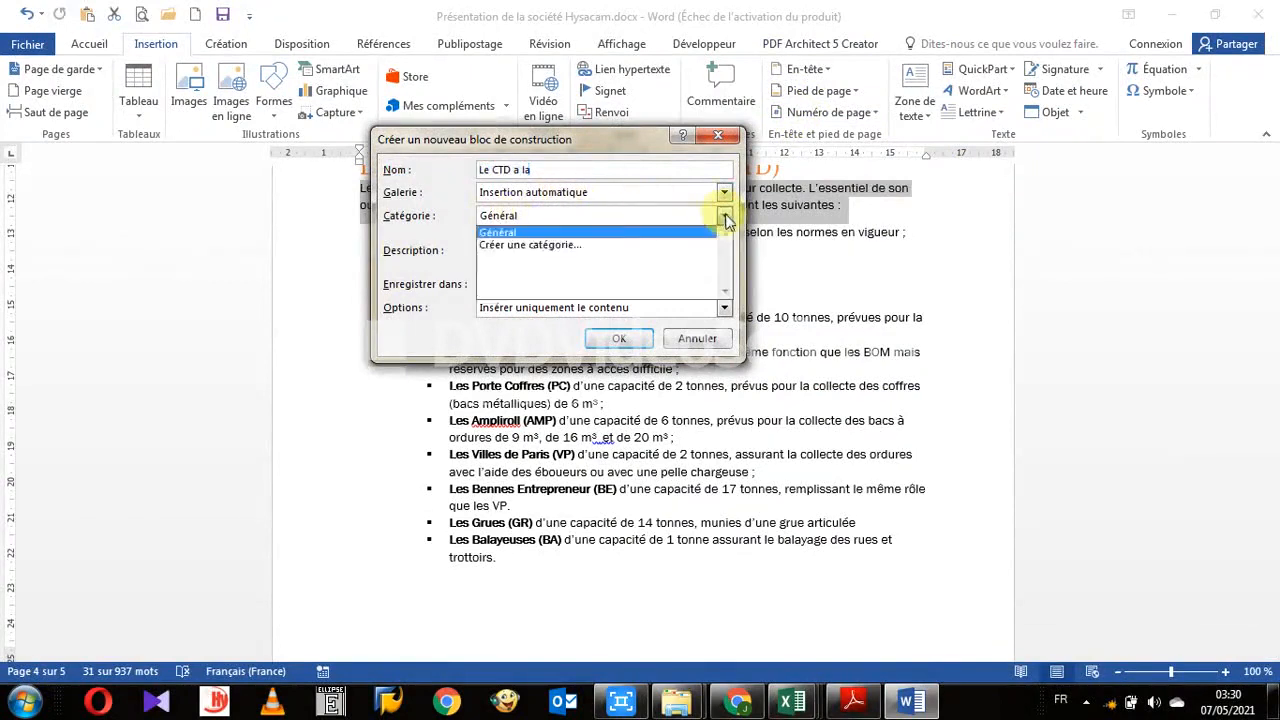
pyautogui.click(538, 248)
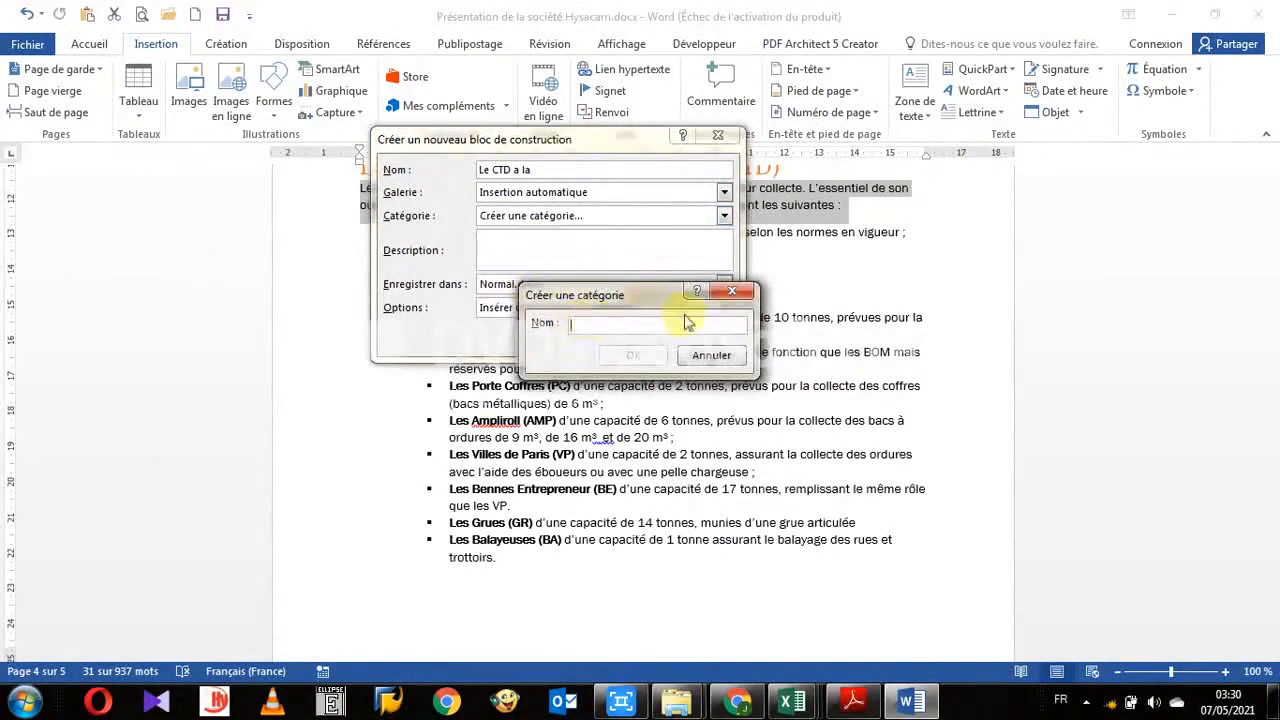
pyautogui.click(732, 291)
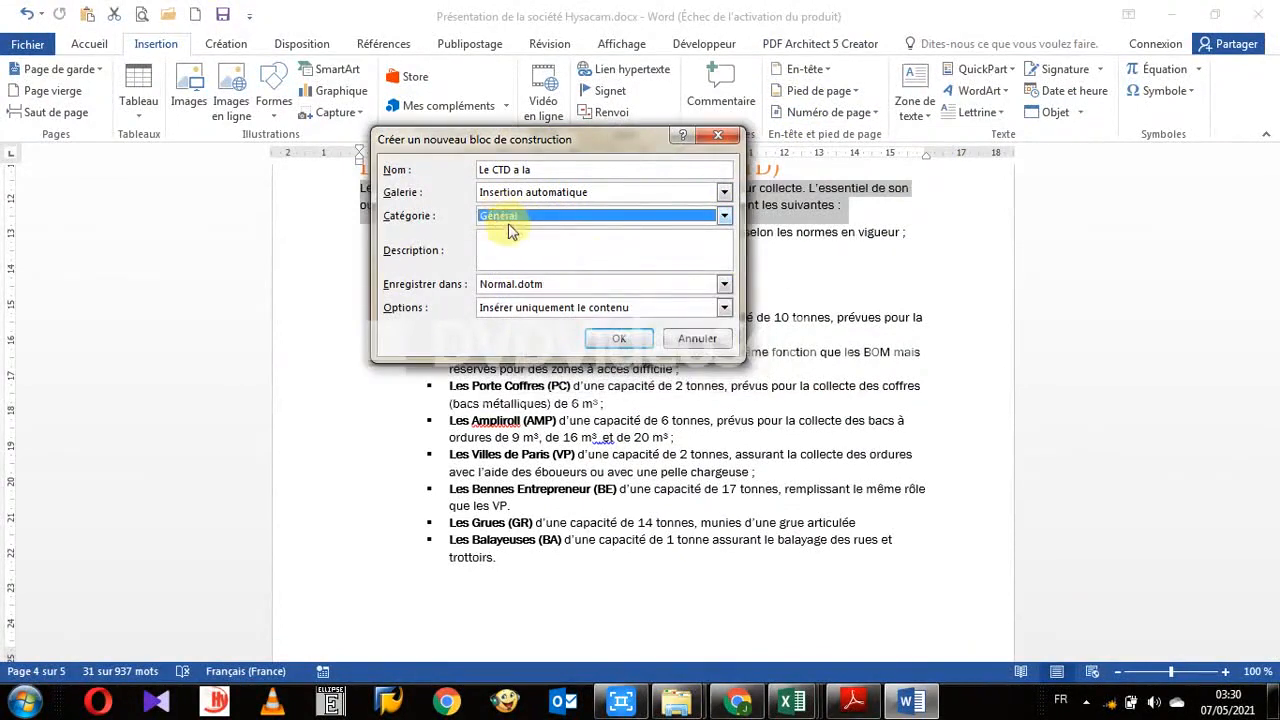
pyautogui.click(722, 217)
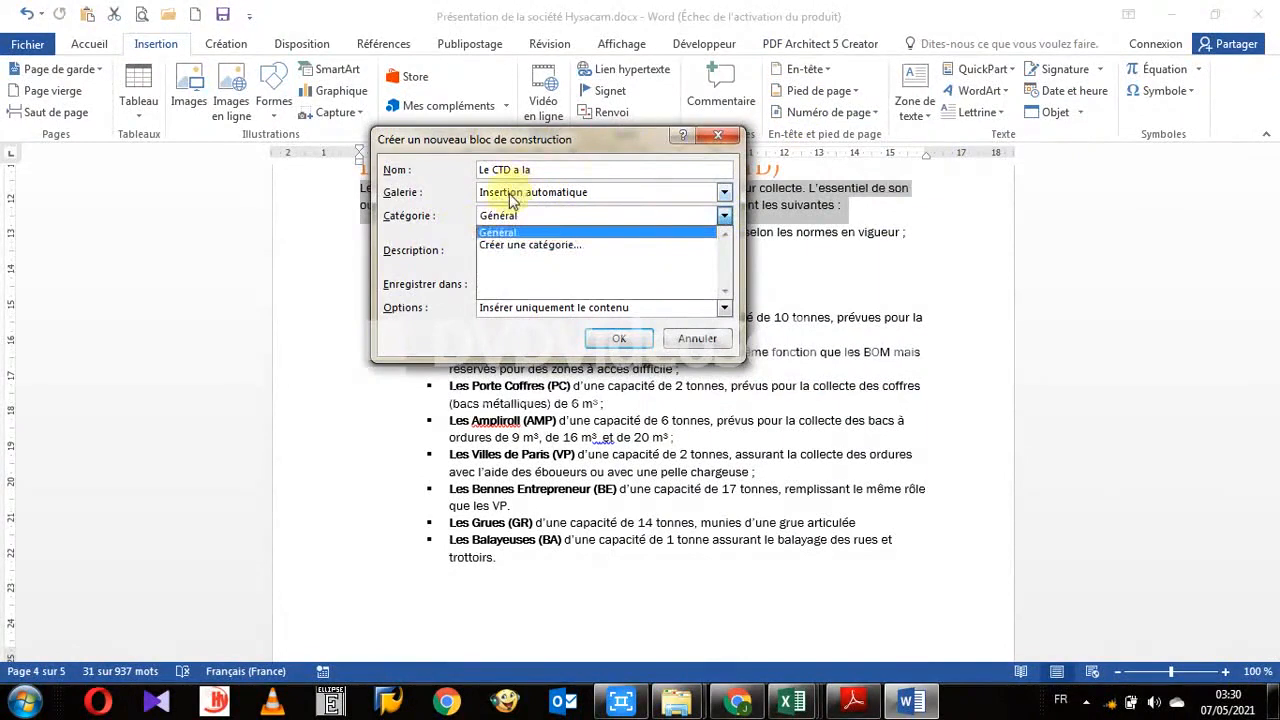
pyautogui.click(706, 141)
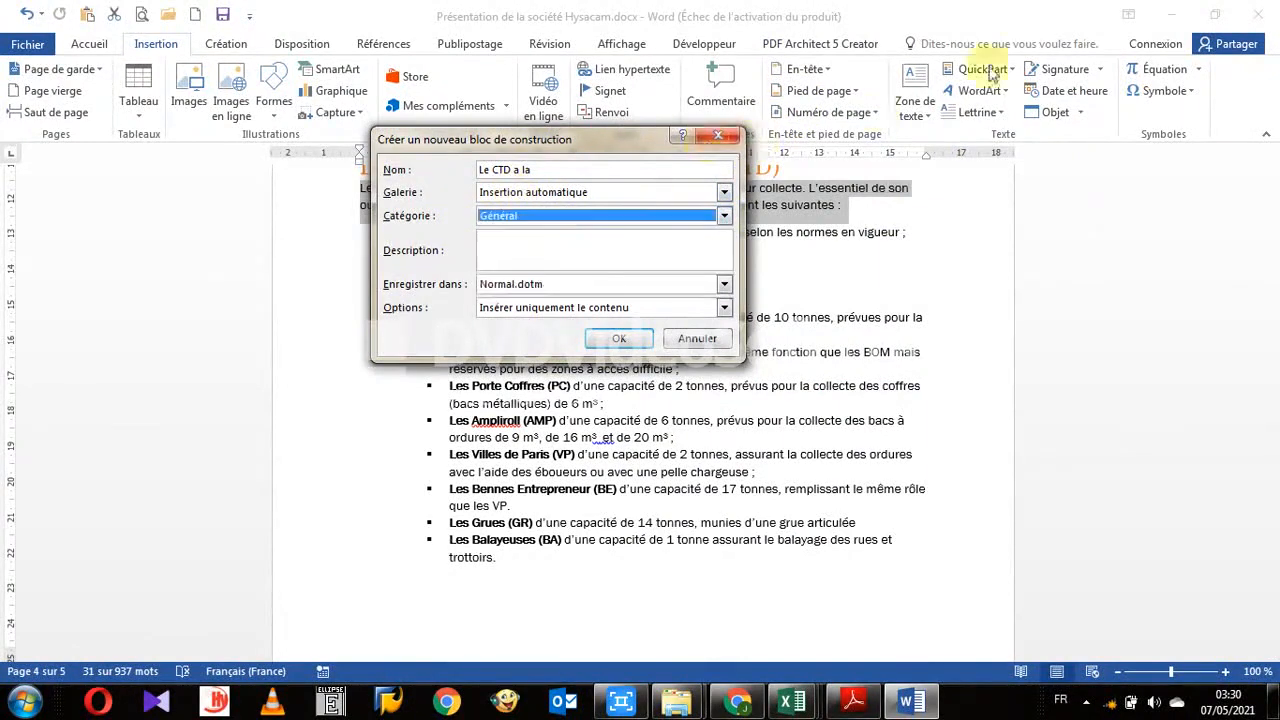
pyautogui.click(728, 134)
# - Browse the saved AutoText entries under QuickPart and close the menu
pyautogui.click(1013, 70)
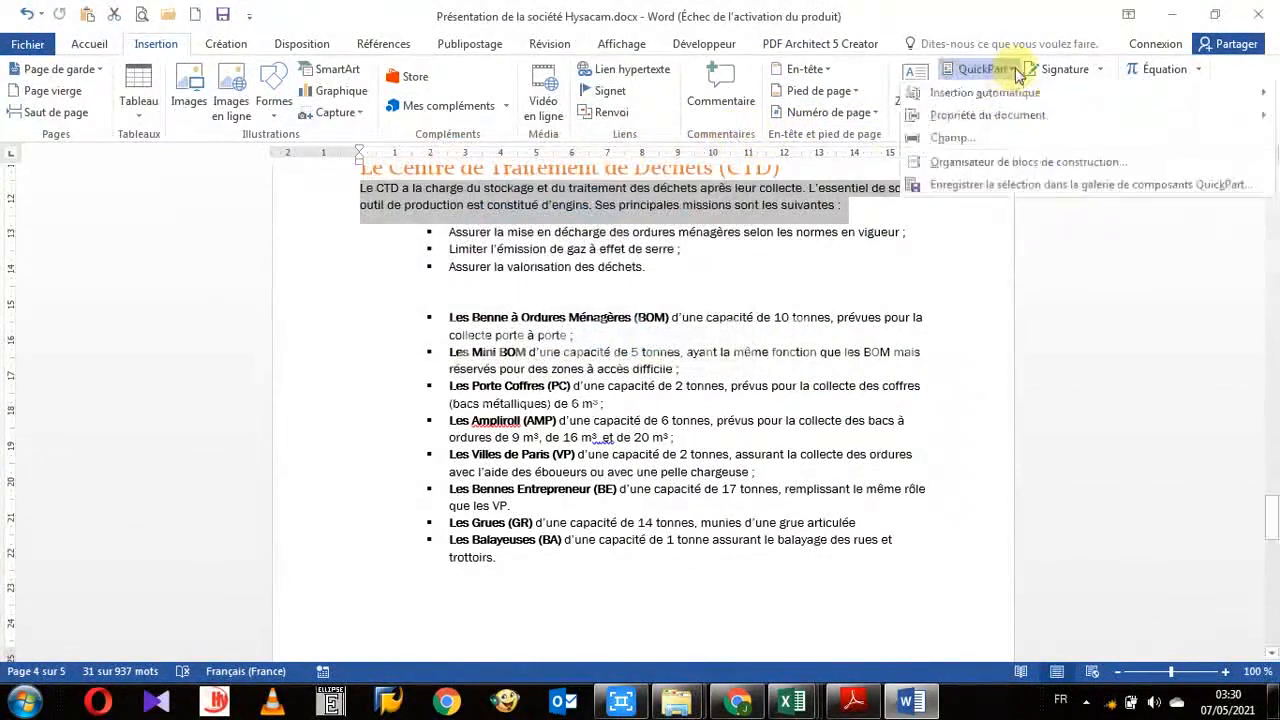
pyautogui.moveTo(960, 93)
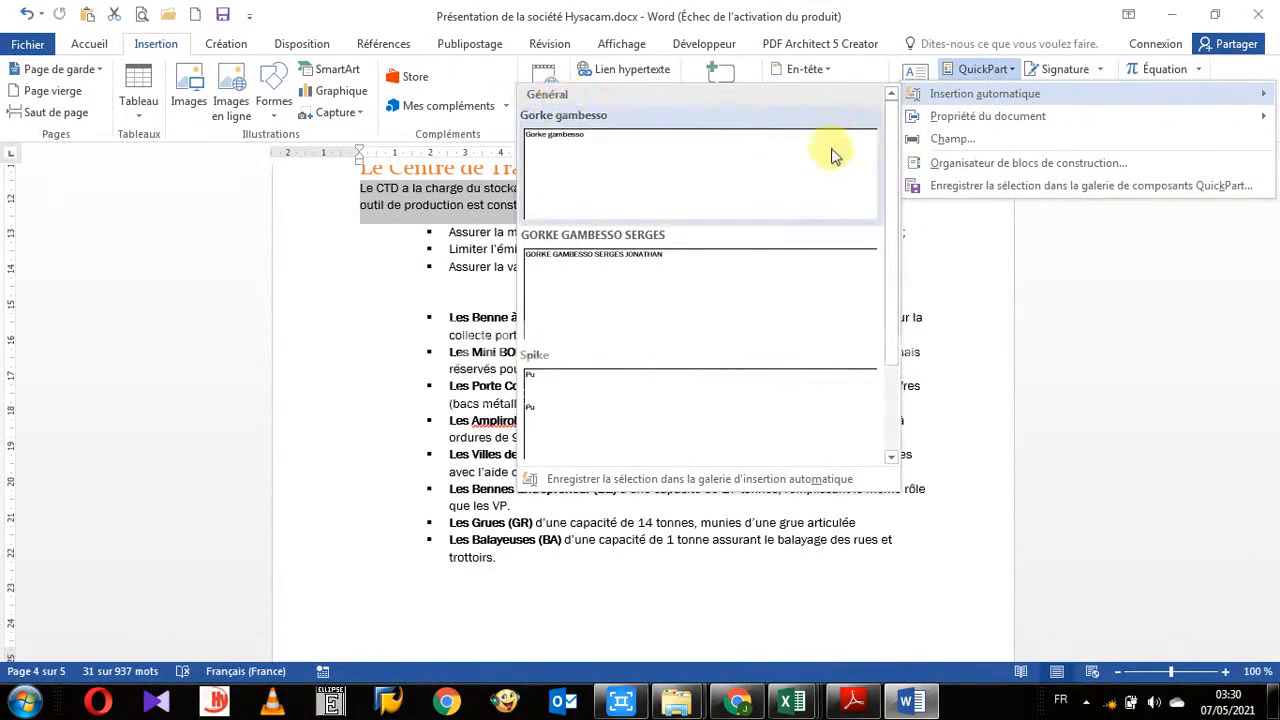
pyautogui.moveTo(893, 228)
pyautogui.mouseDown()
pyautogui.moveTo(891, 371)
pyautogui.moveTo(887, 211)
pyautogui.mouseUp()
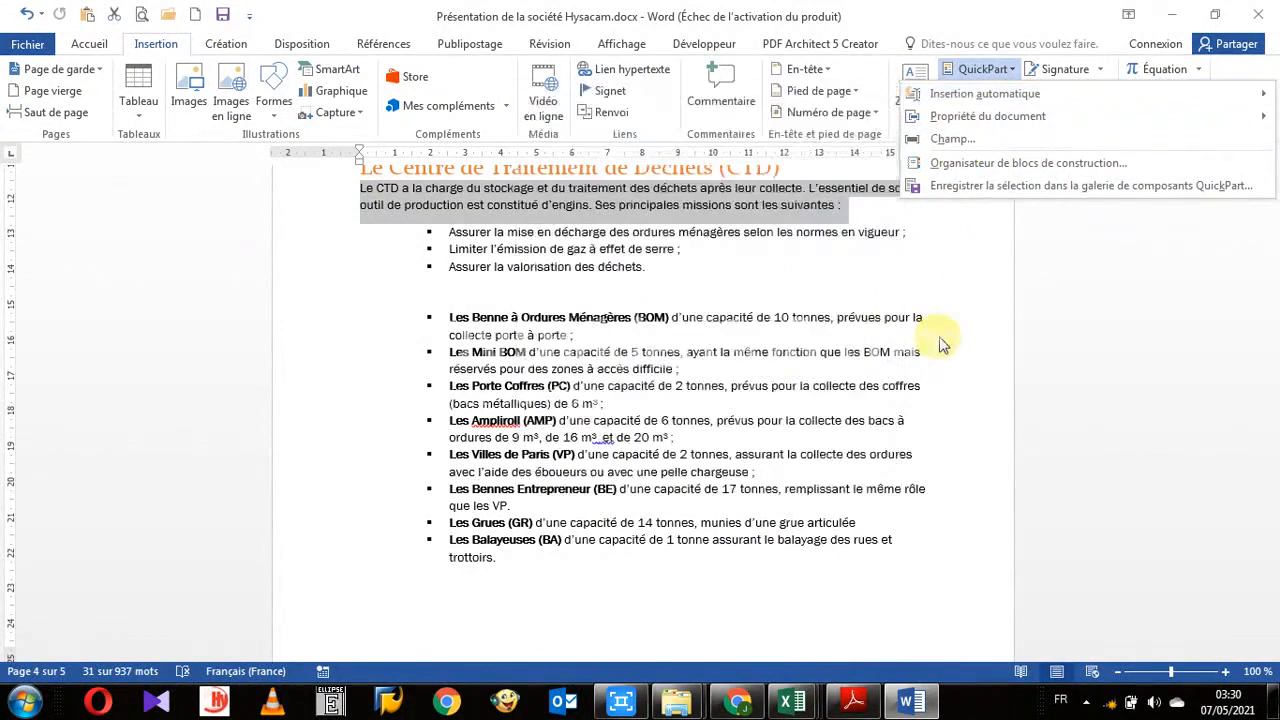
pyautogui.click(940, 336)
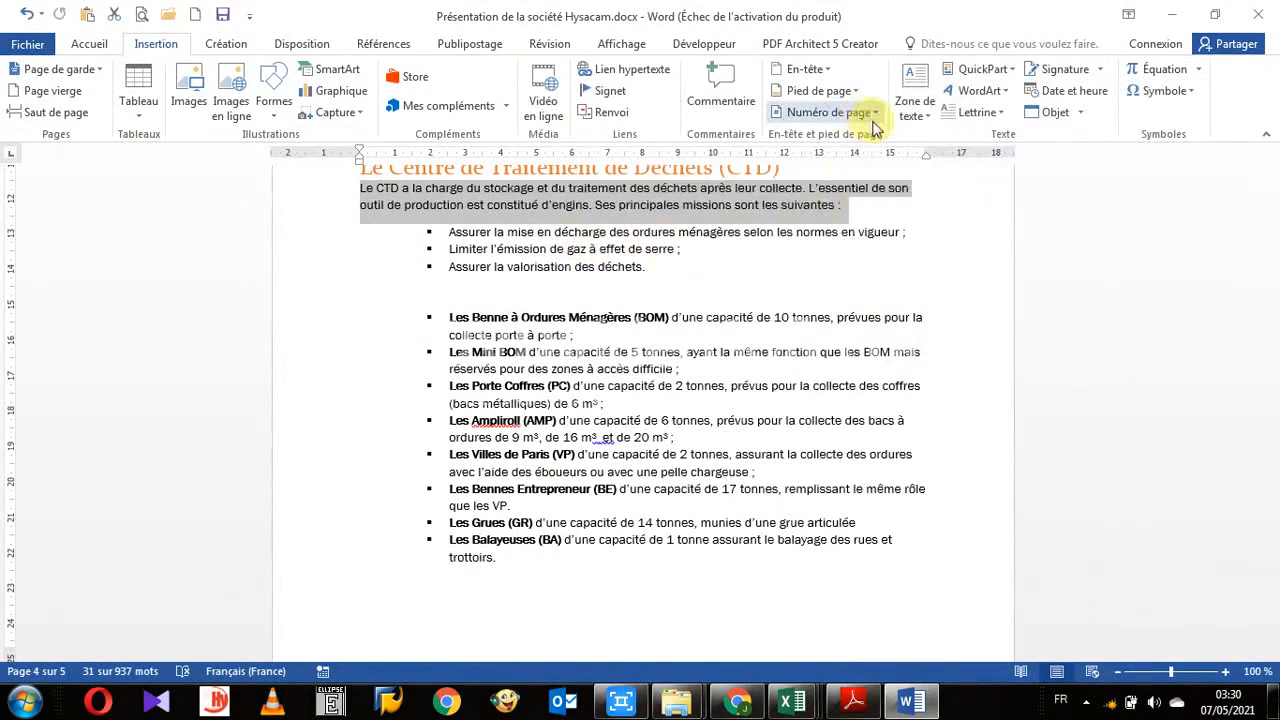
# - Open the new building block dialog for the selected paragraph and create a new category named MA CATEGORIE
pyautogui.hotkey('alt', 'F3')
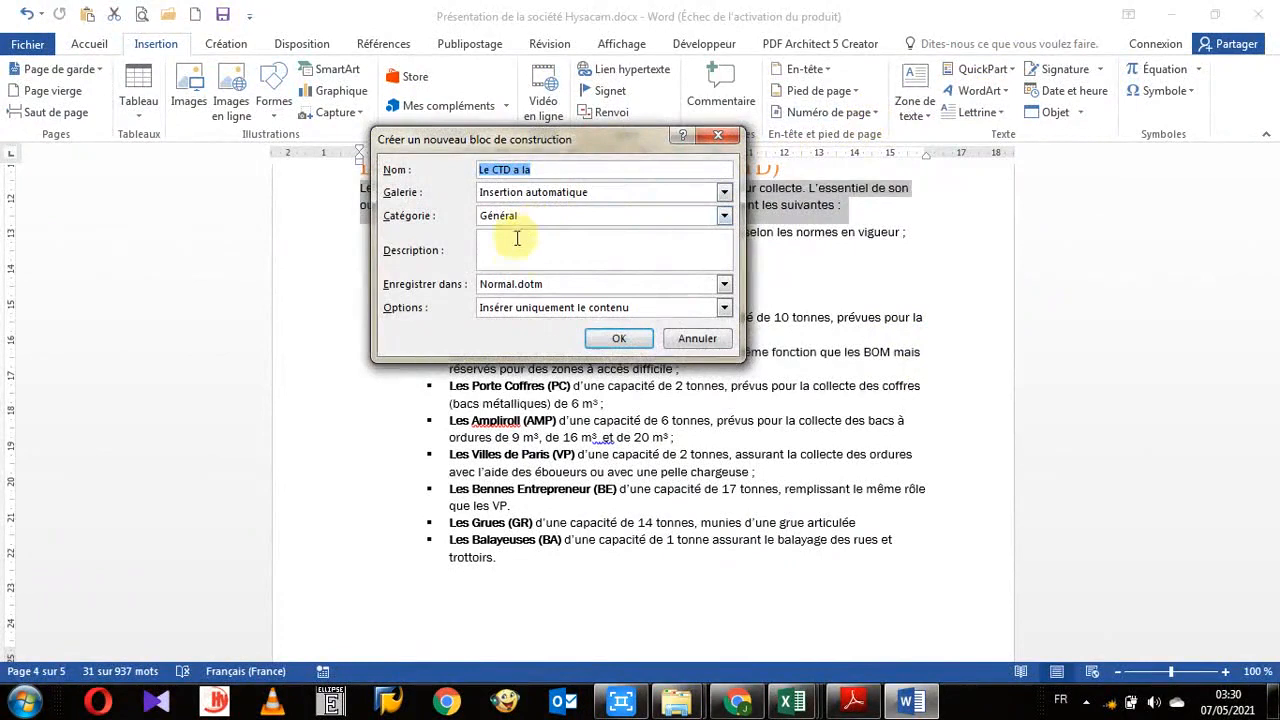
pyautogui.click(724, 215)
pyautogui.click(558, 245)
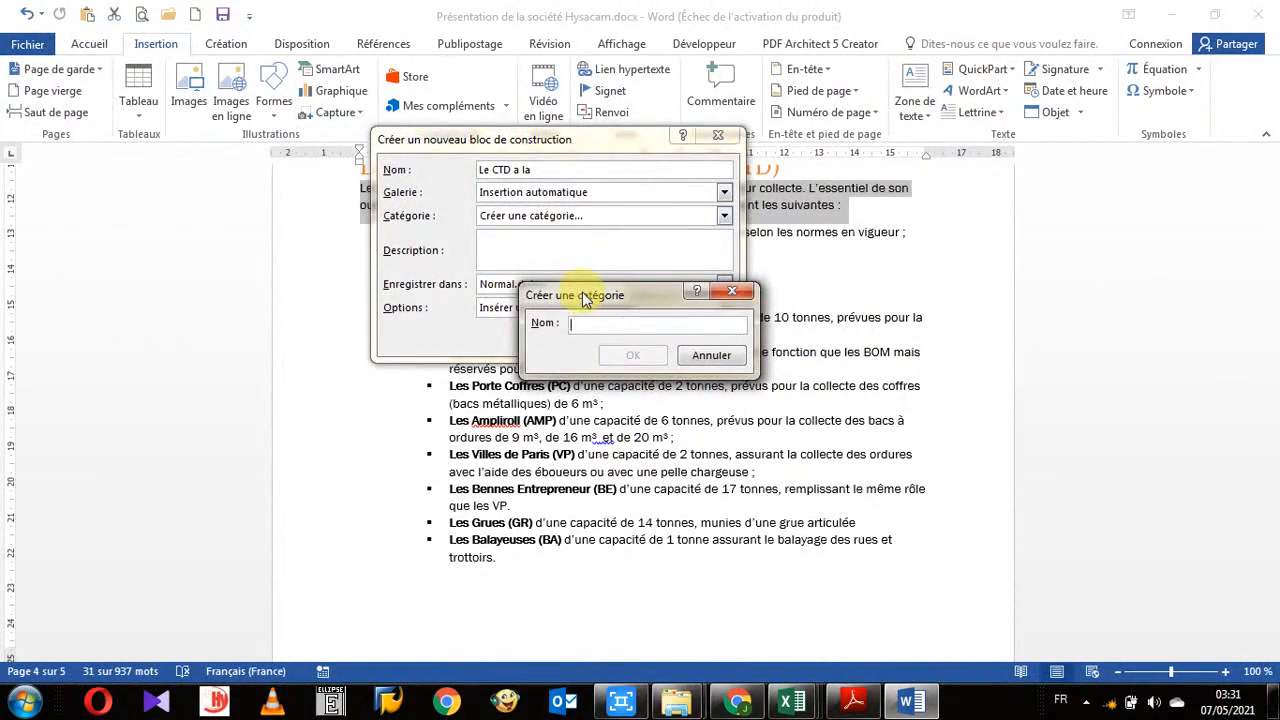
pyautogui.write('G')
pyautogui.press('BackSpace')
pyautogui.write('MA CAT')
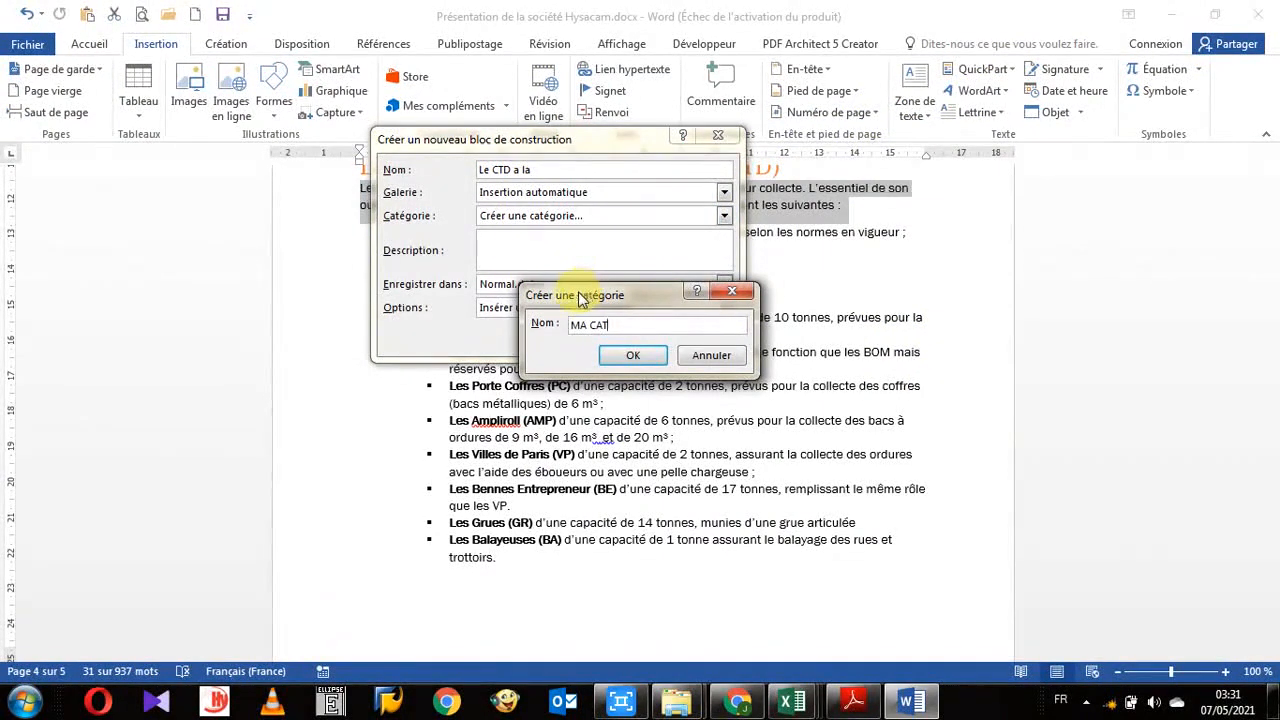
pyautogui.write('EGORIE')
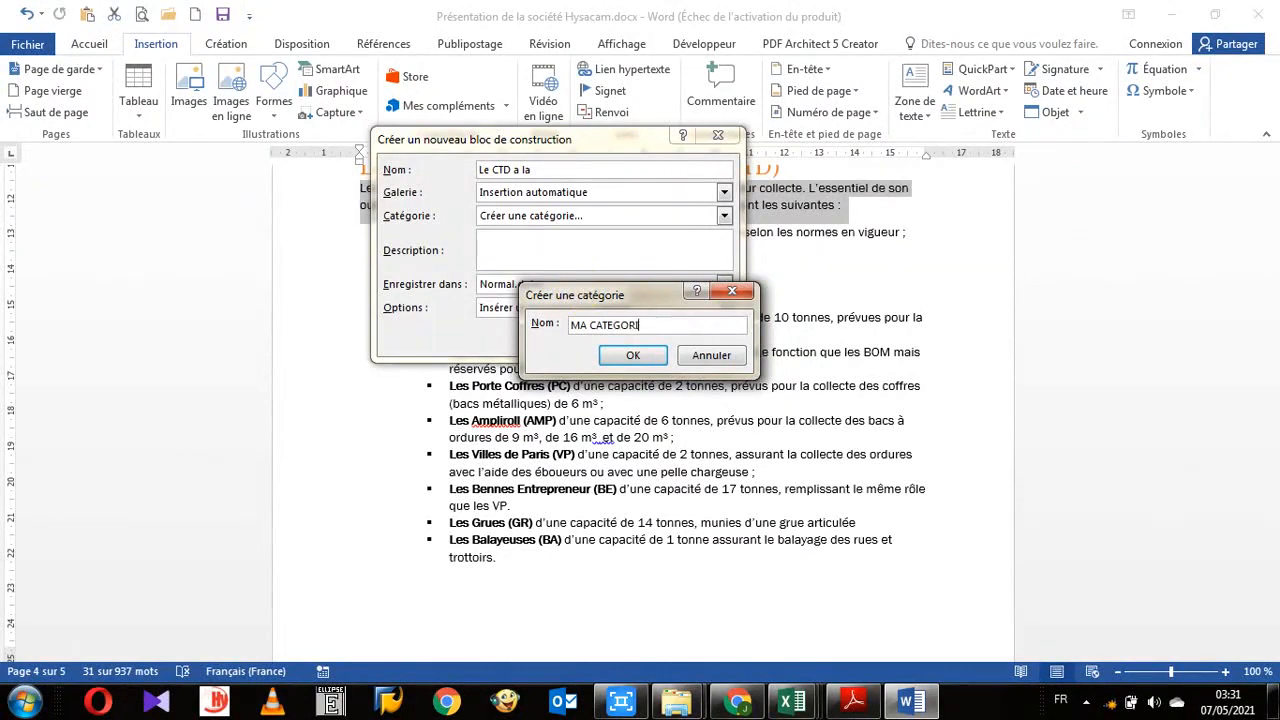
pyautogui.click(634, 357)
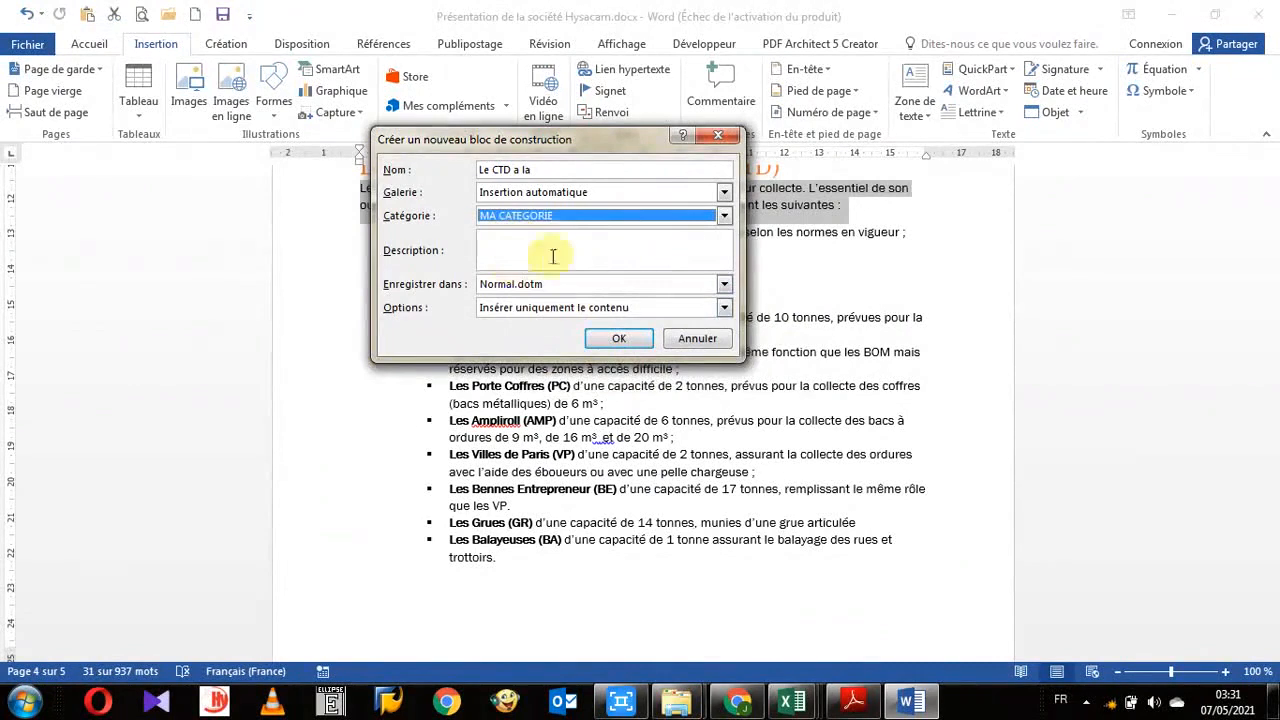
# - Name the building block CTD and enter the description "Affiche des informations sur le CTD"
pyautogui.moveTo(574, 144); pyautogui.dragTo(646, 221)
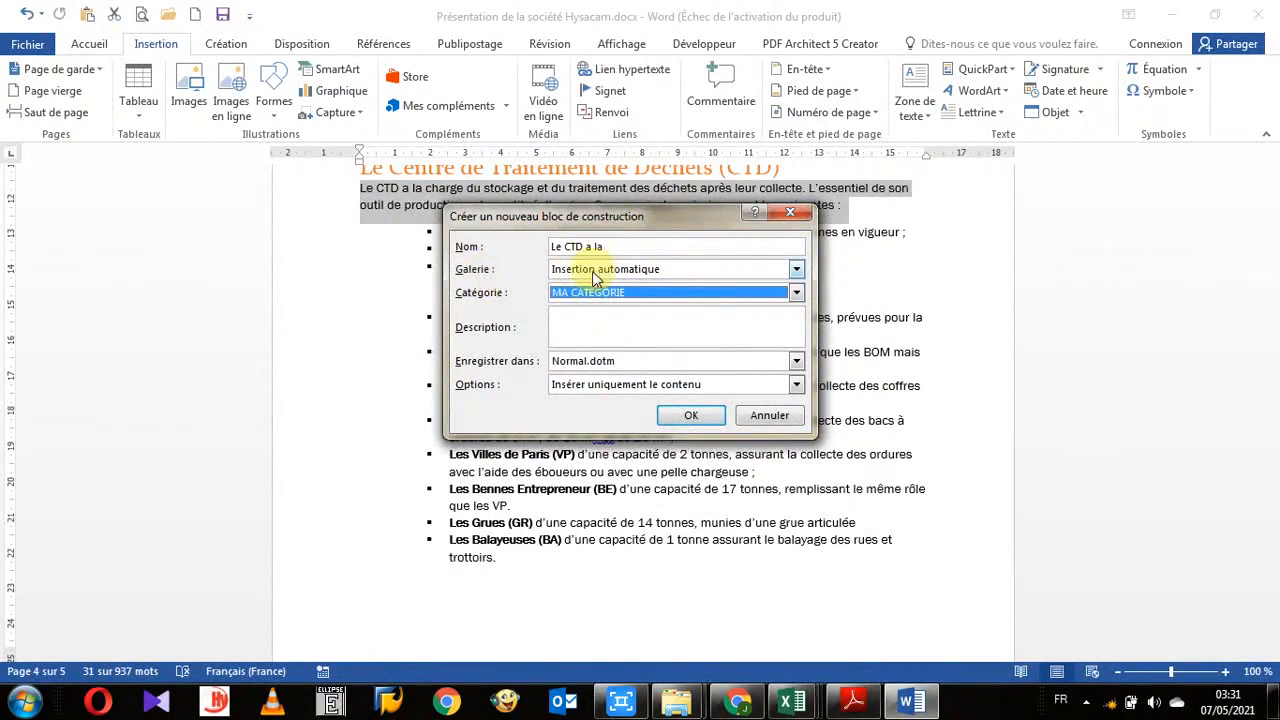
pyautogui.moveTo(630, 228); pyautogui.dragTo(556, 275)
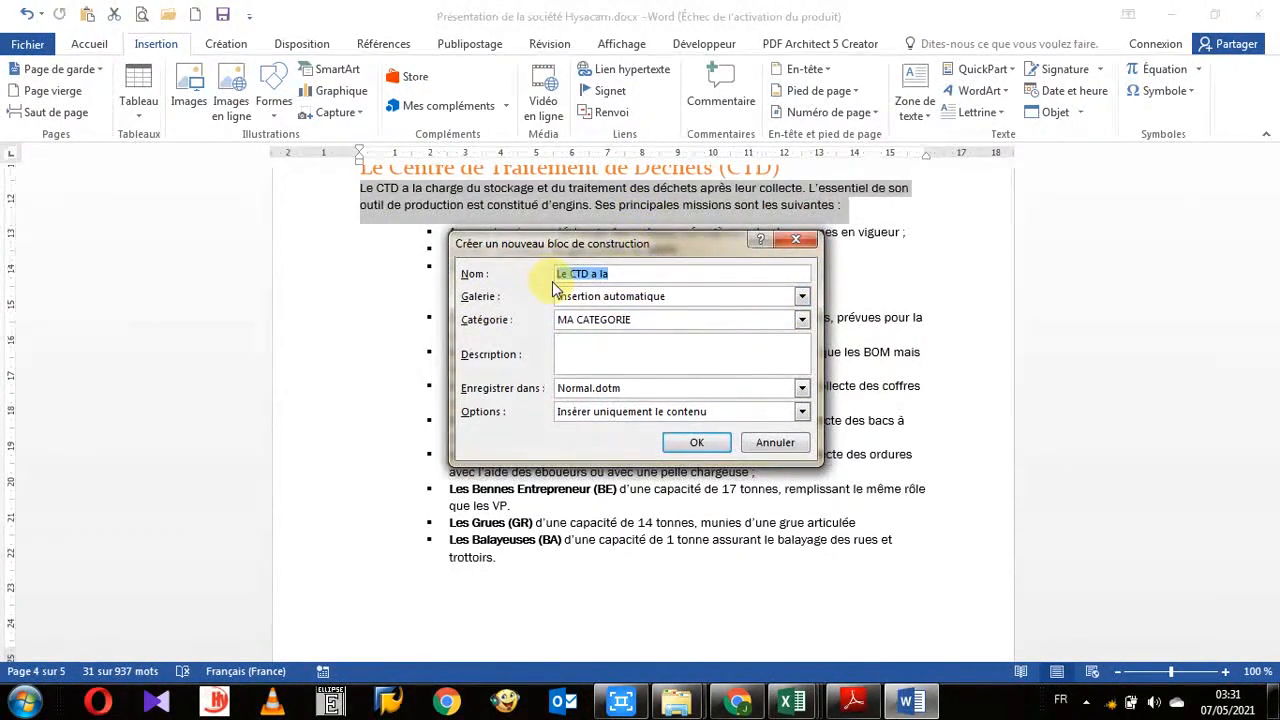
pyautogui.write('CTD')
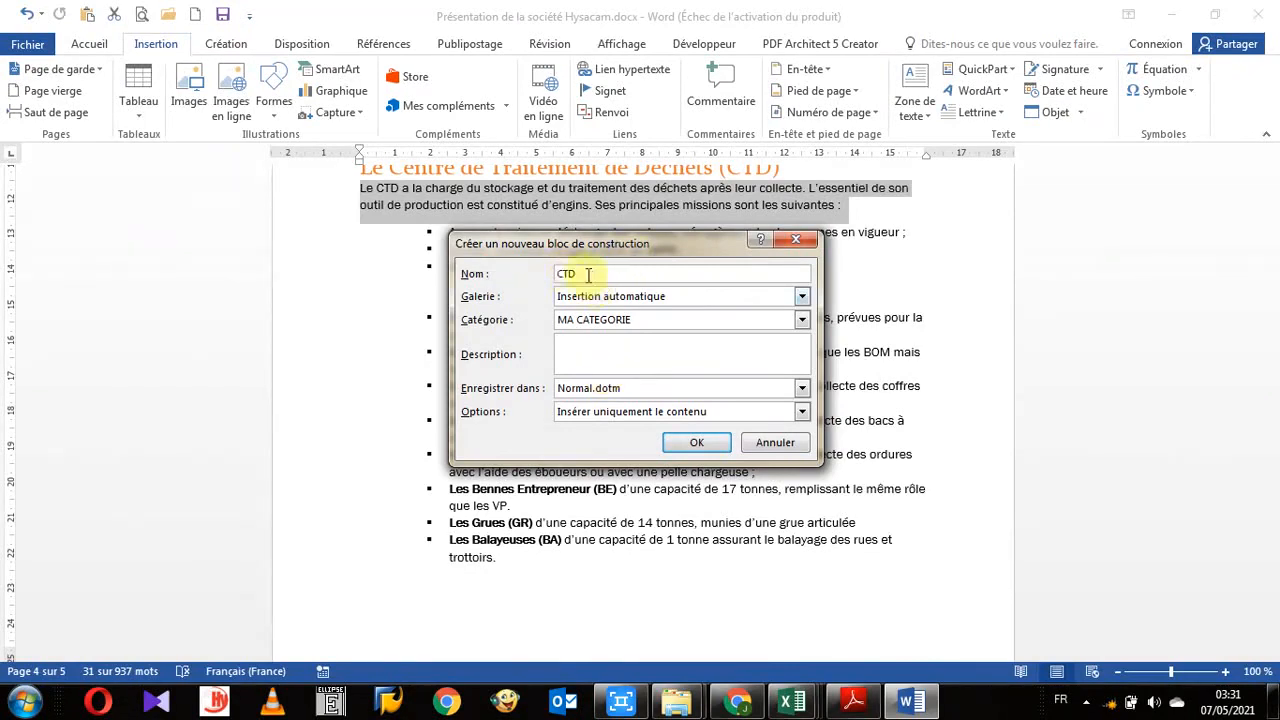
pyautogui.click(566, 368)
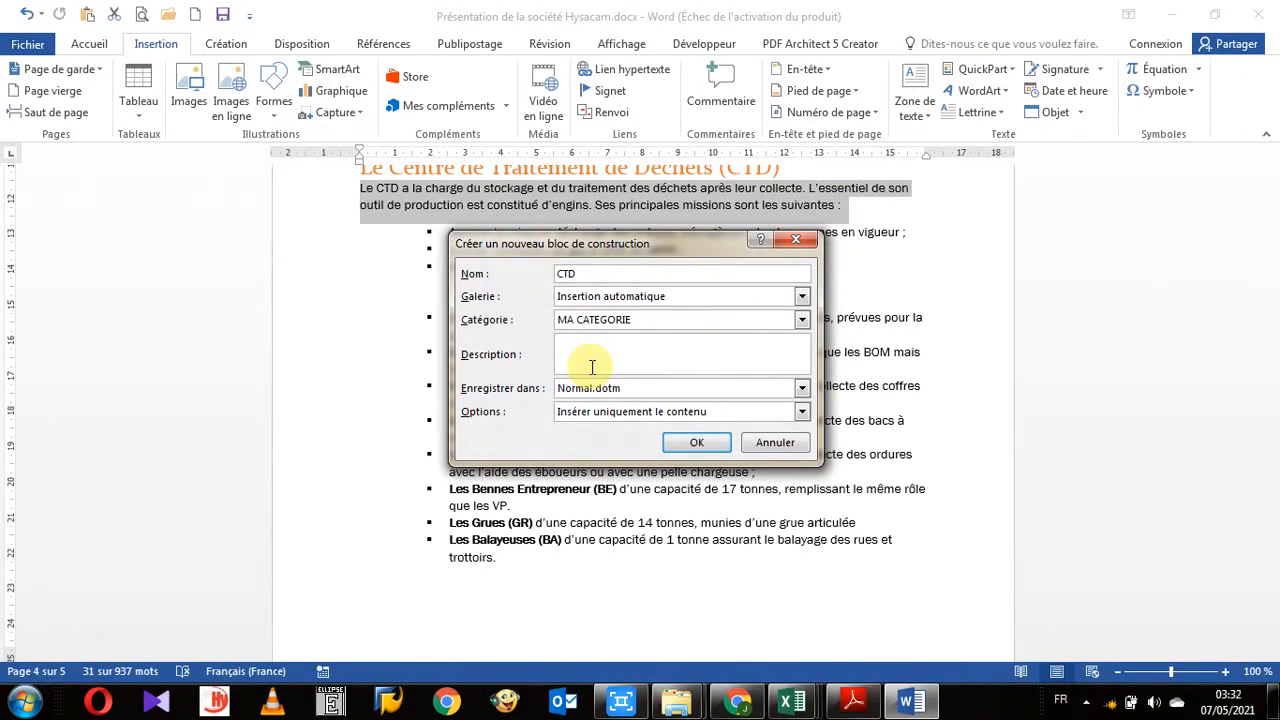
pyautogui.write('a')
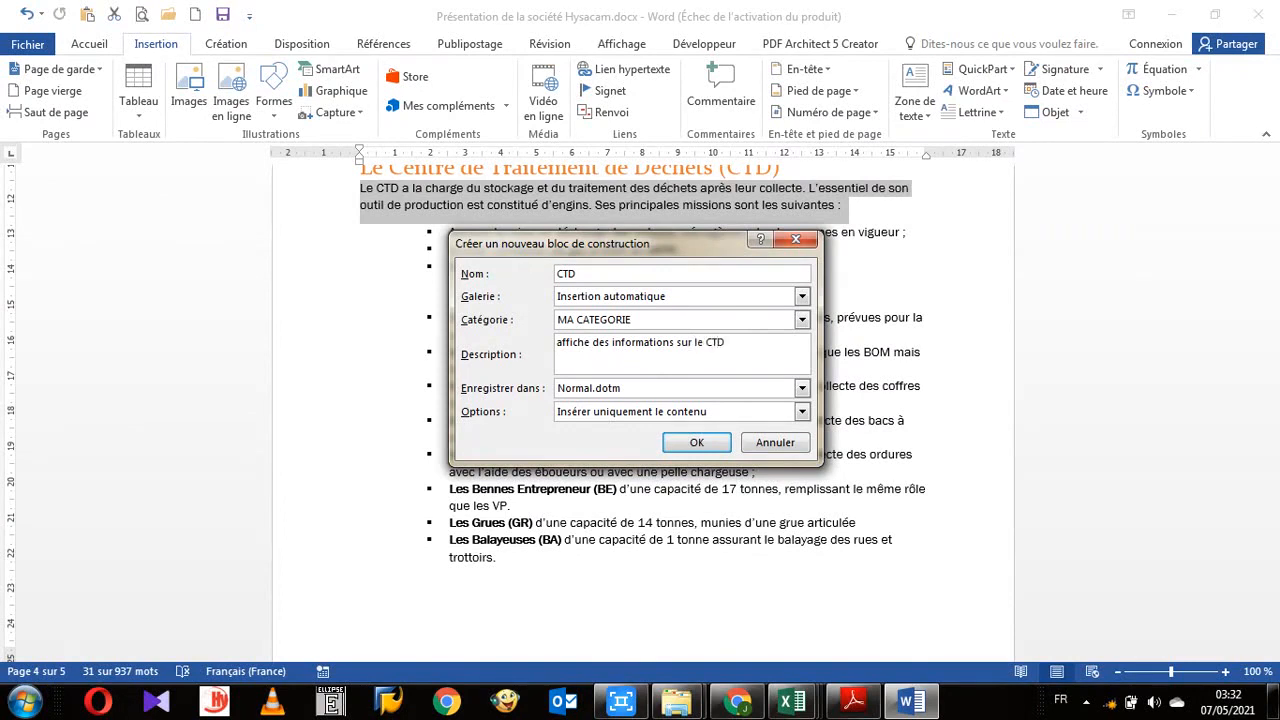
pyautogui.click(561, 342)
pyautogui.press('BackSpace')
pyautogui.write('A')
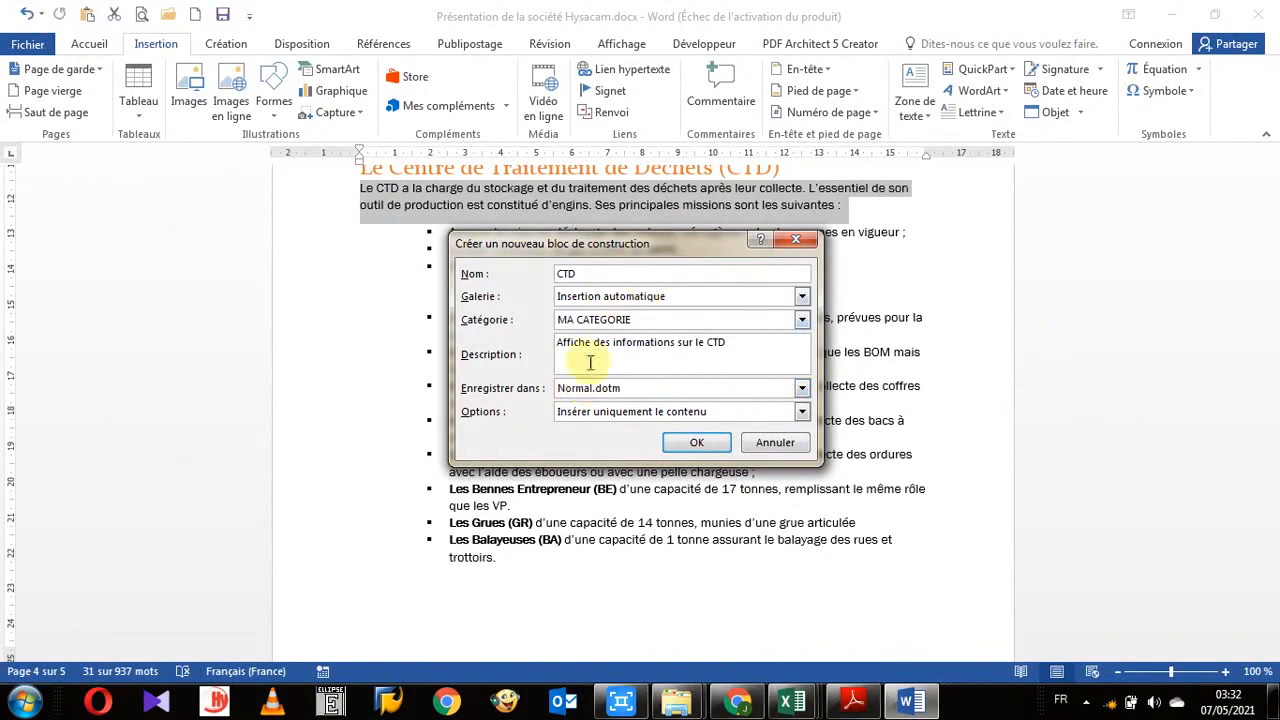
# - Set the save location to Building Blocks.dotx and choose Insérer uniquement le contenu as the insertion option
pyautogui.click(802, 390)
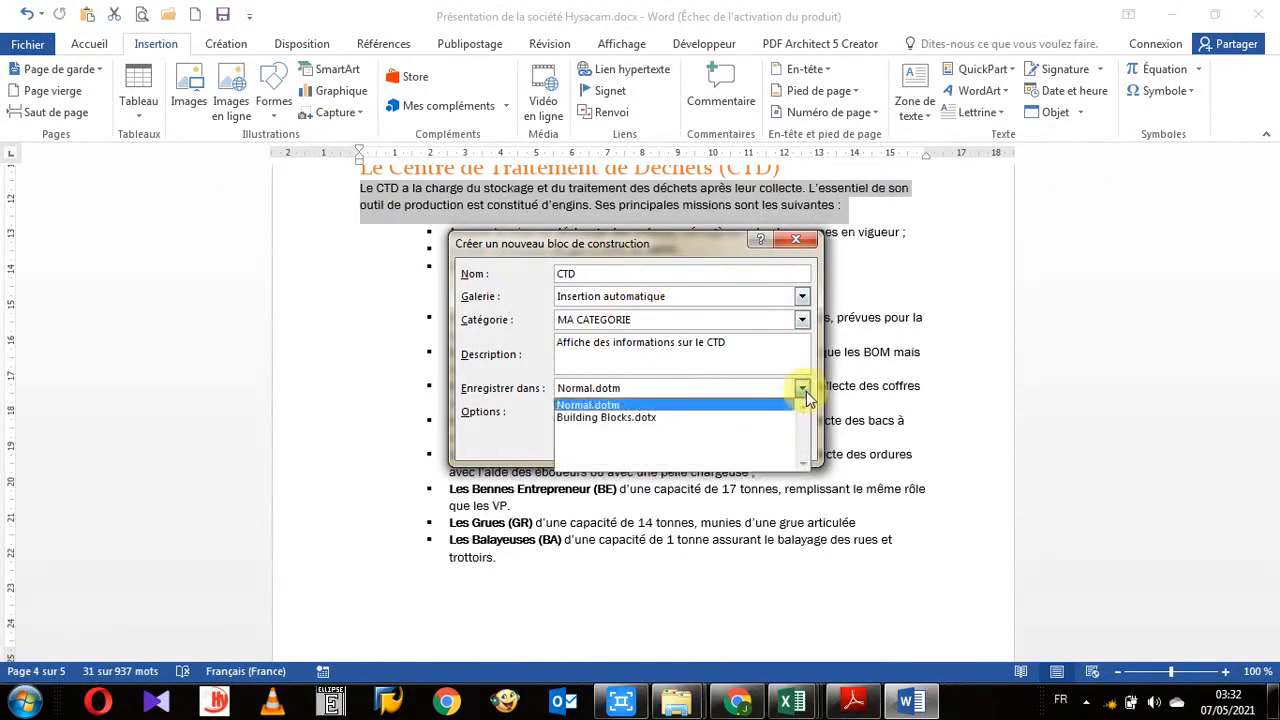
pyautogui.click(605, 420)
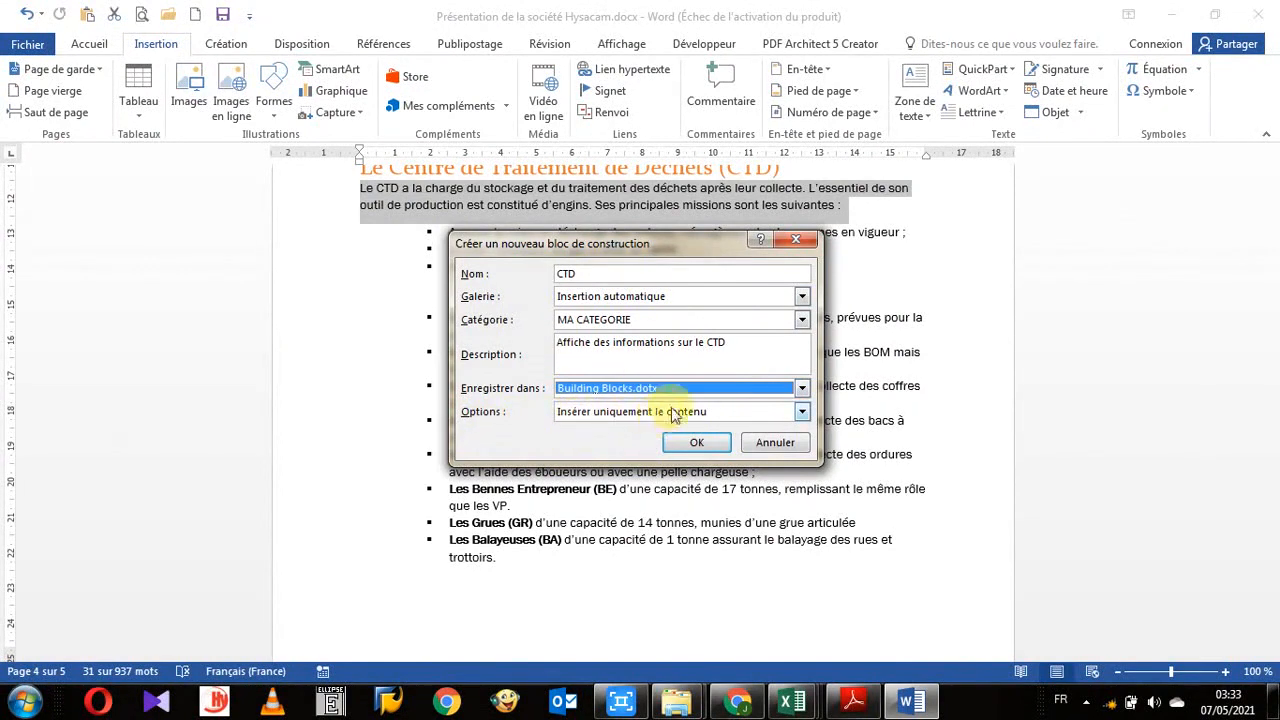
pyautogui.click(802, 413)
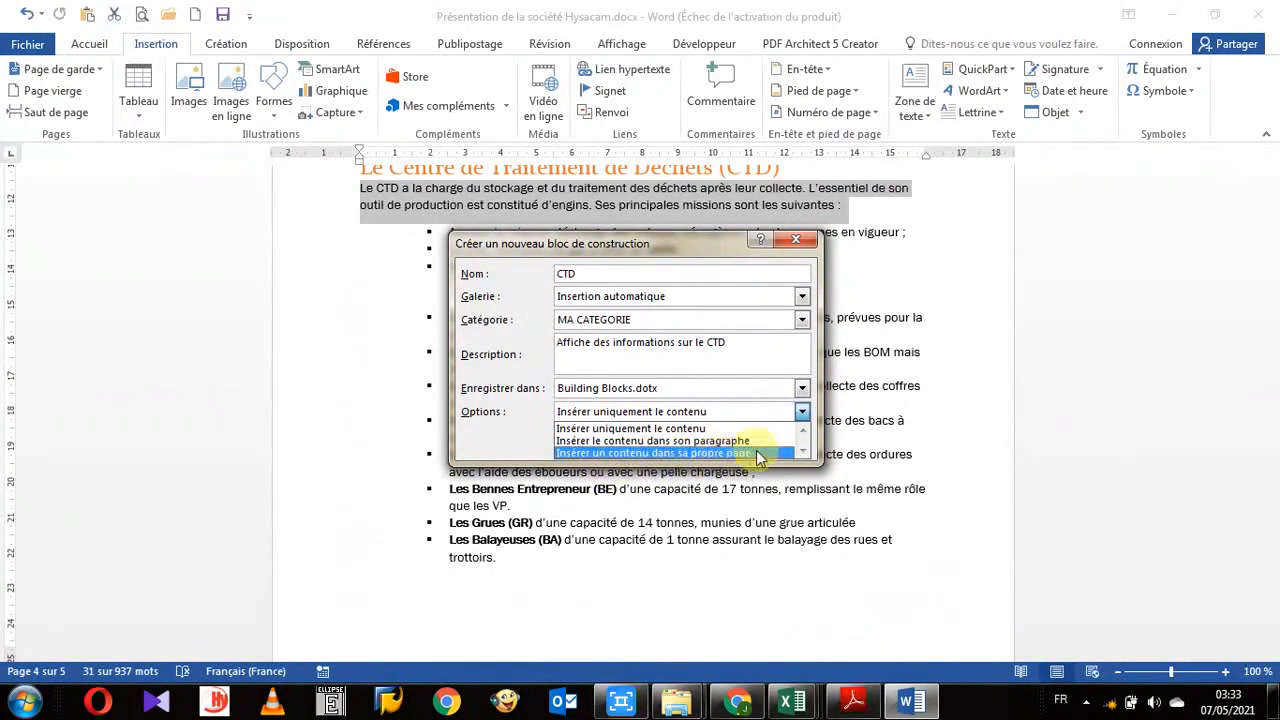
pyautogui.click(705, 428)
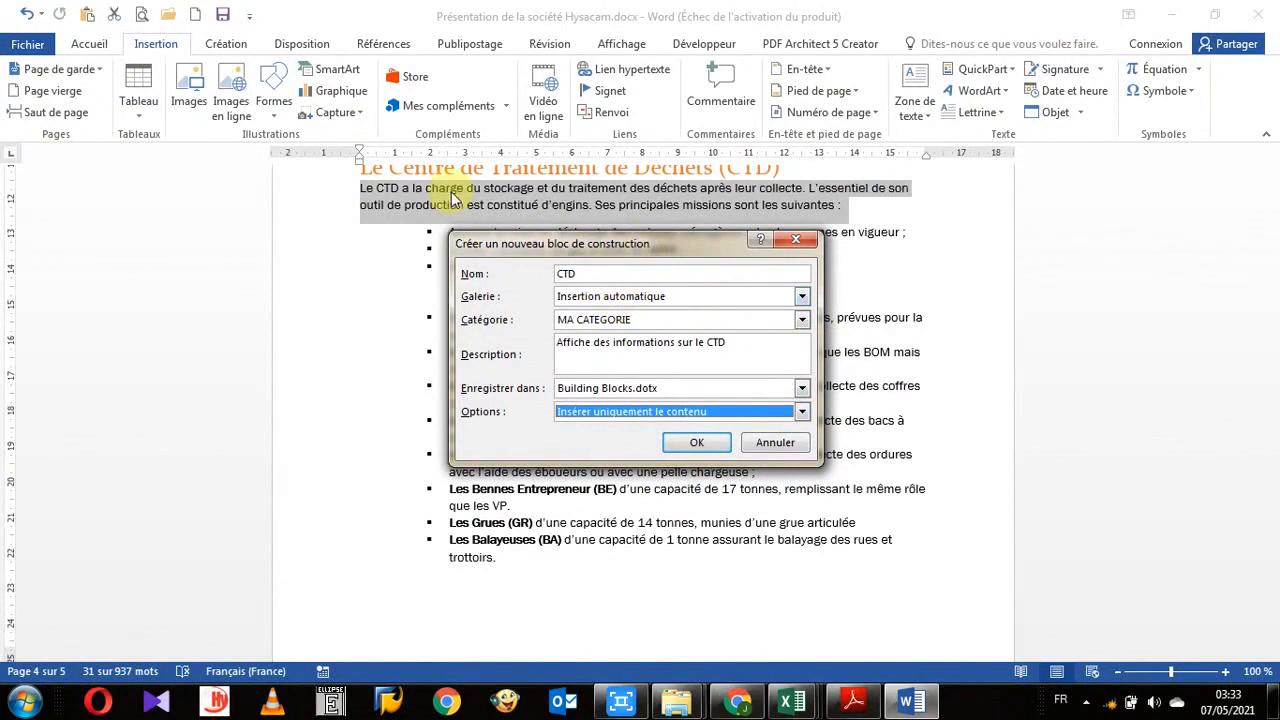
# - Rename the building block CTD 1, set its save location to Normal.dotm, and save it
pyautogui.click(585, 273)
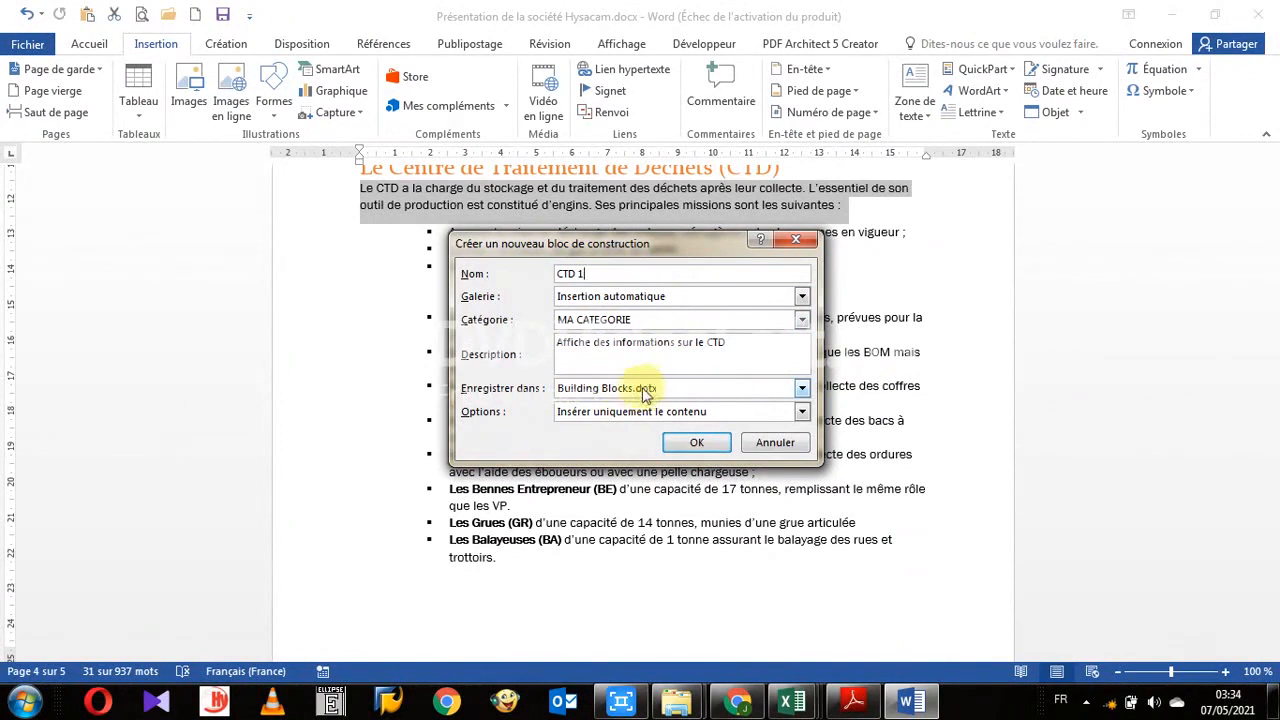
pyautogui.click(802, 391)
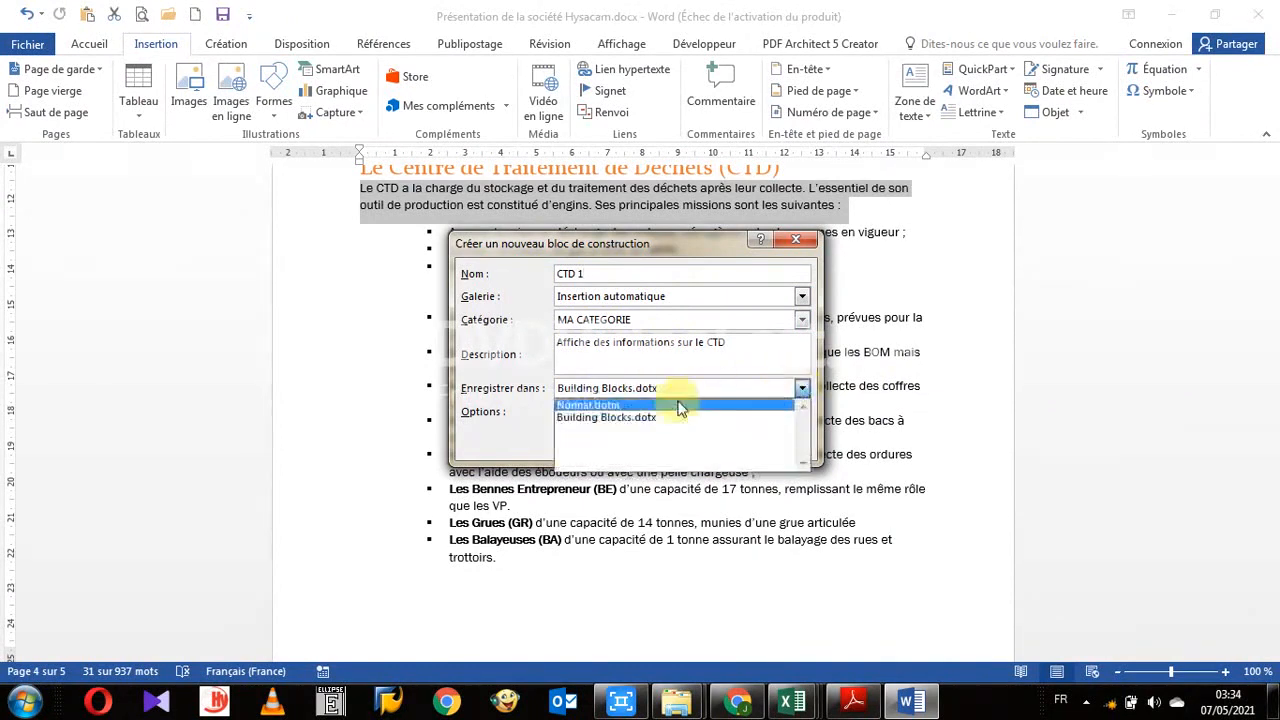
pyautogui.click(680, 404)
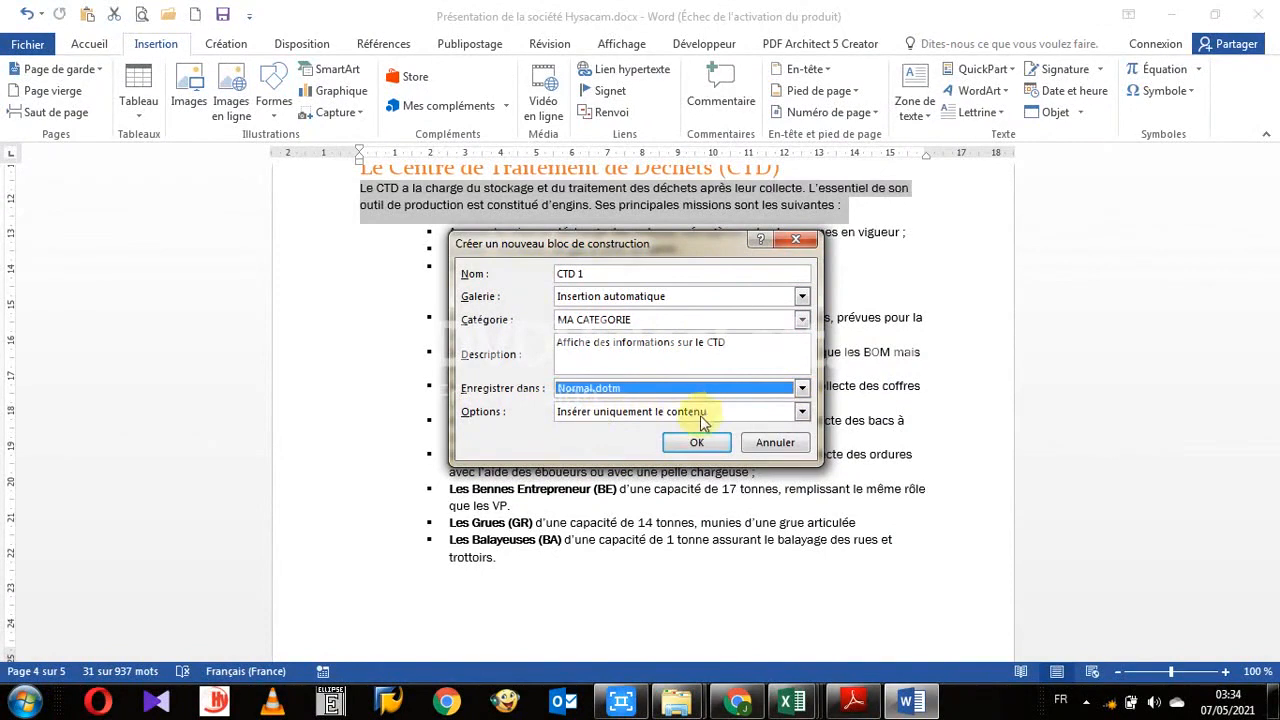
pyautogui.moveTo(652, 250); pyautogui.dragTo(667, 285)
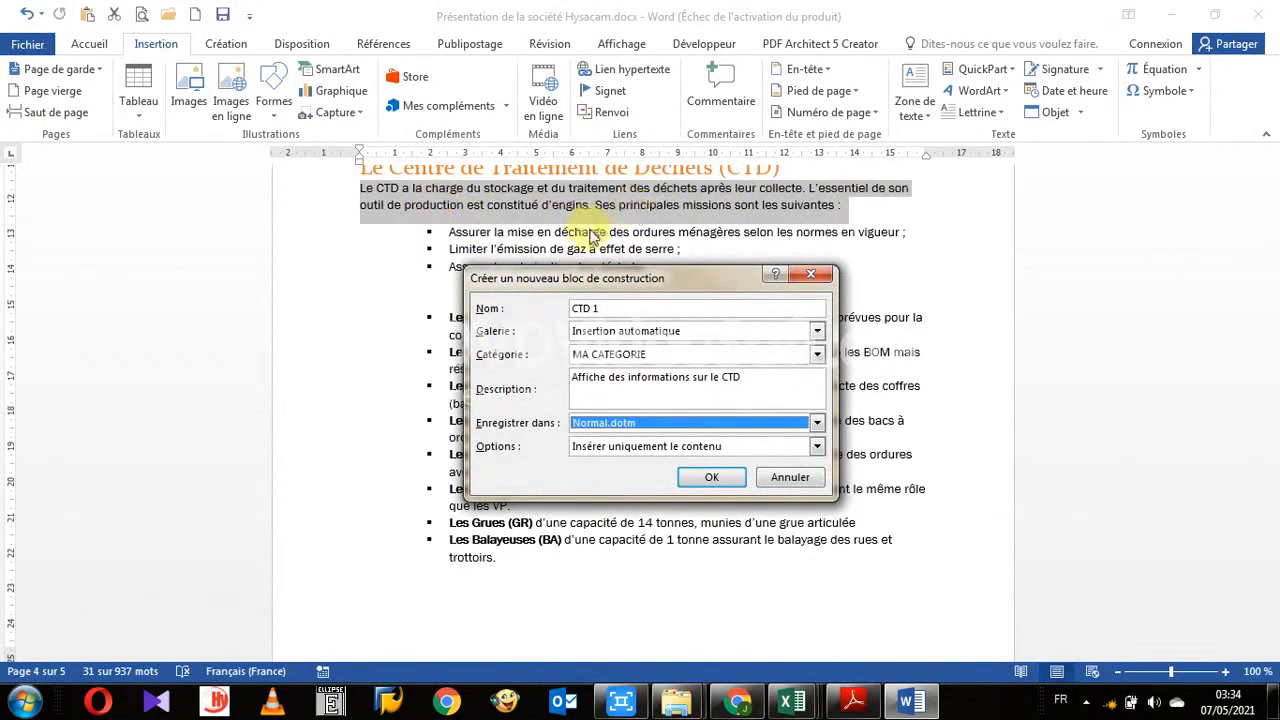
pyautogui.moveTo(647, 271); pyautogui.dragTo(651, 239)
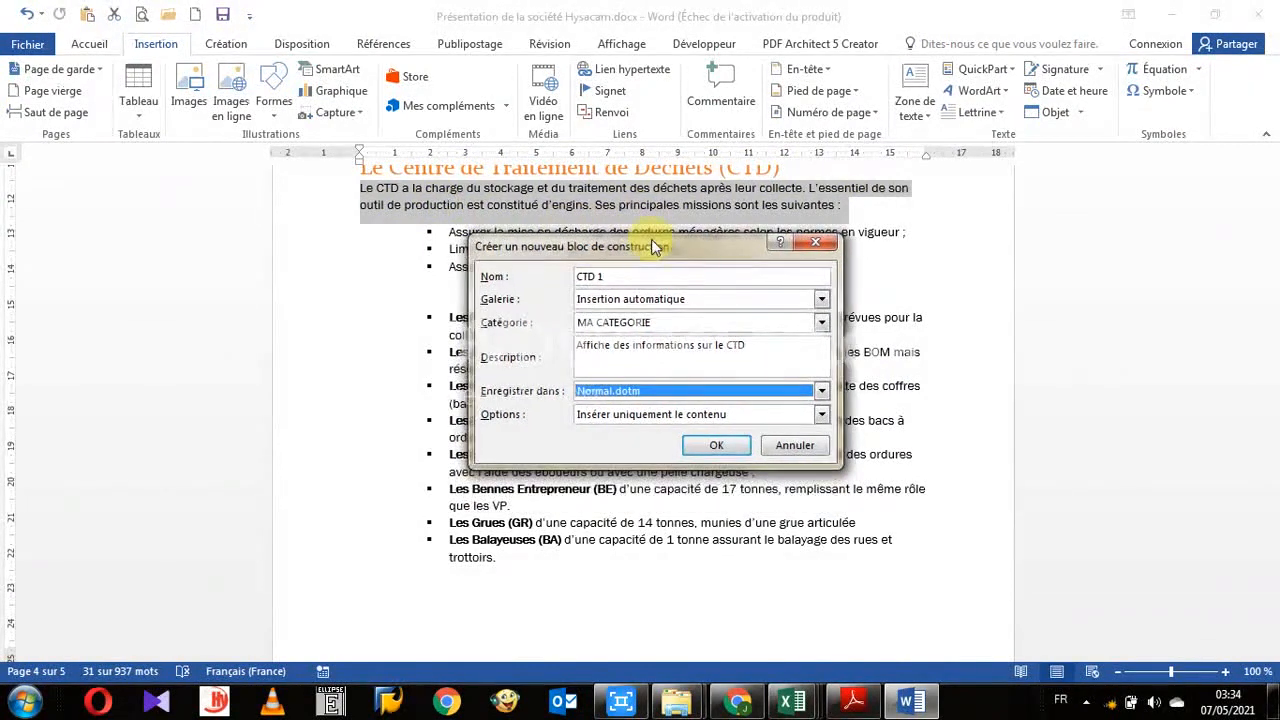
pyautogui.click(715, 449)
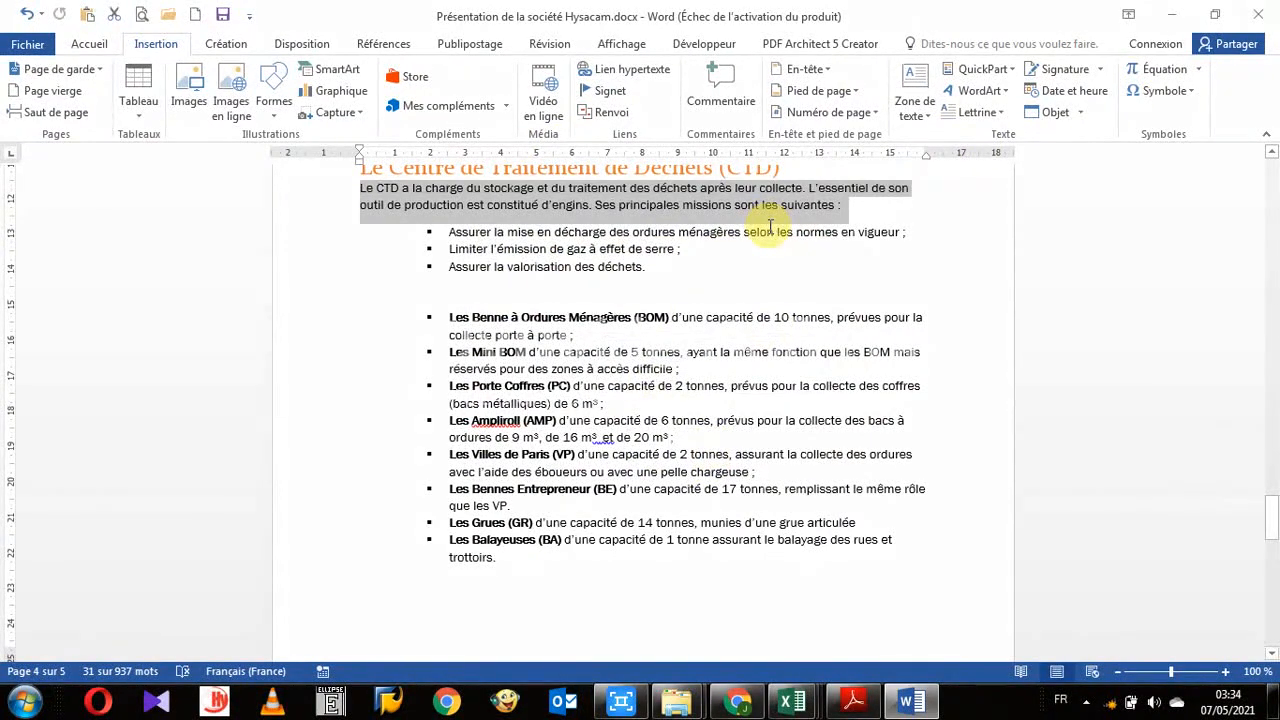
# - Create a second AutoText block named CTD2 in MA CATEGORIE with the option Insérer le contenu dans son paragraphe
pyautogui.hotkey('alt', 'F3')
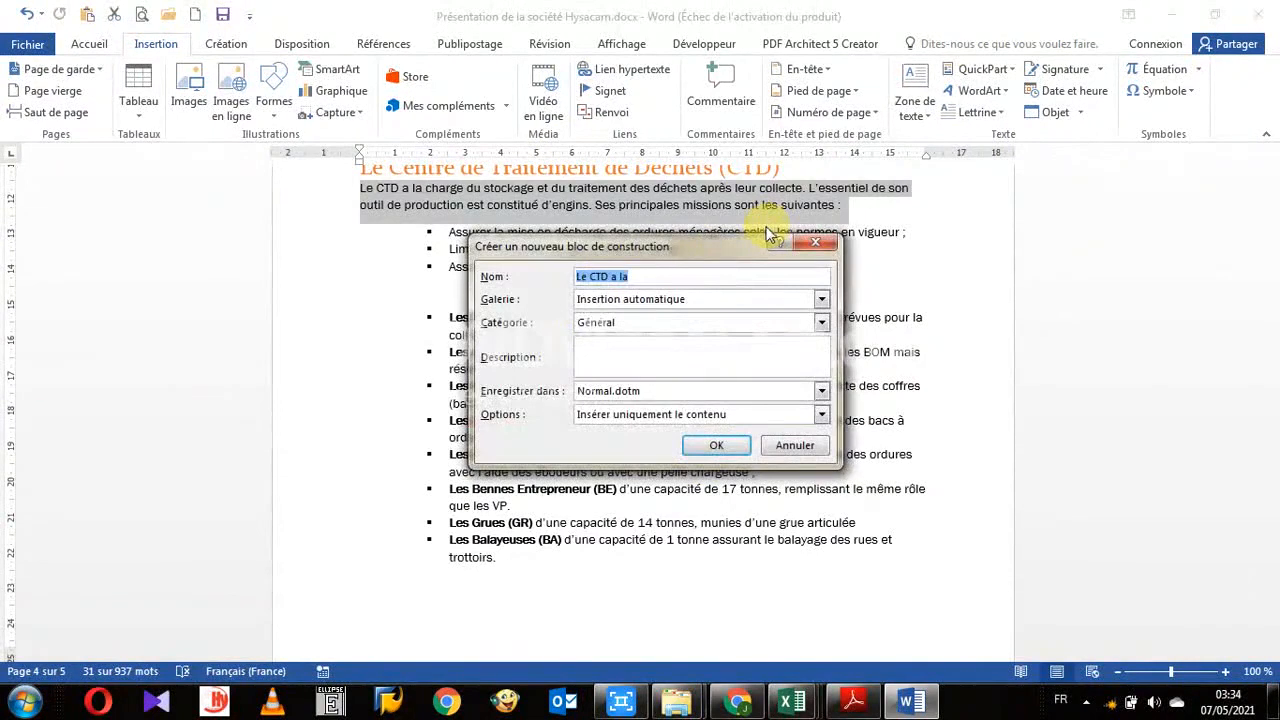
pyautogui.write('CTD2')
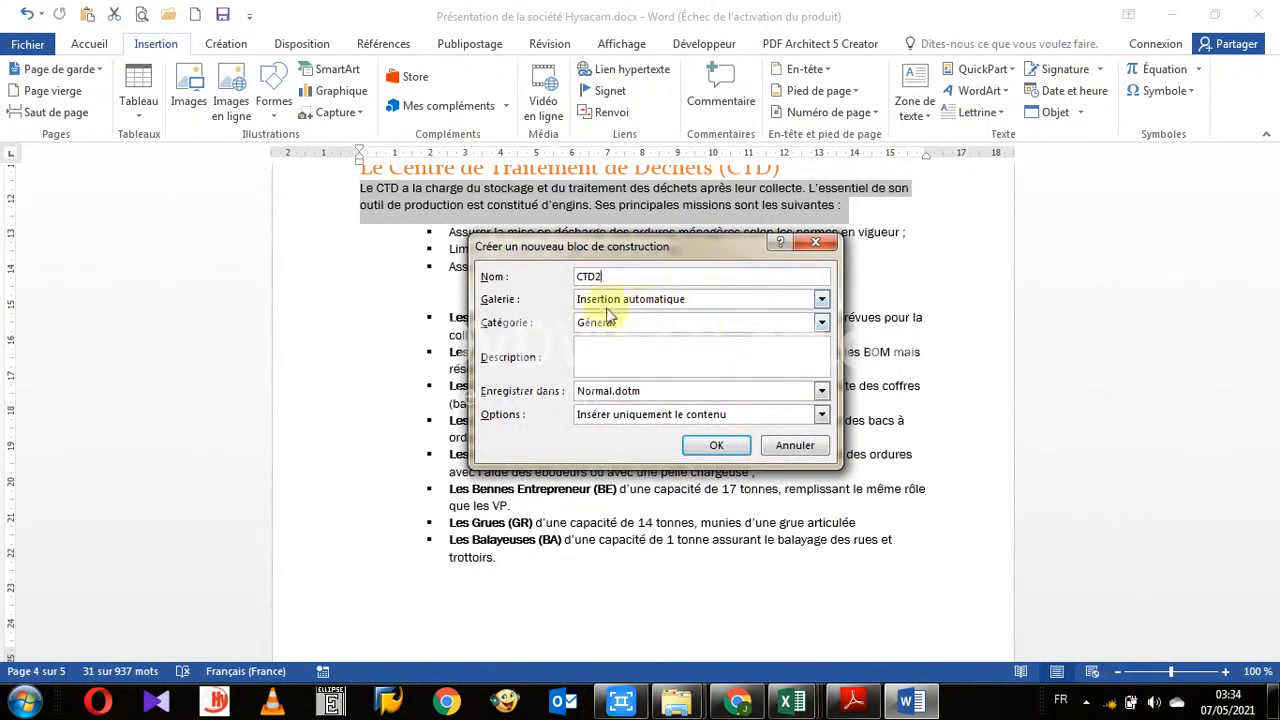
pyautogui.click(816, 326)
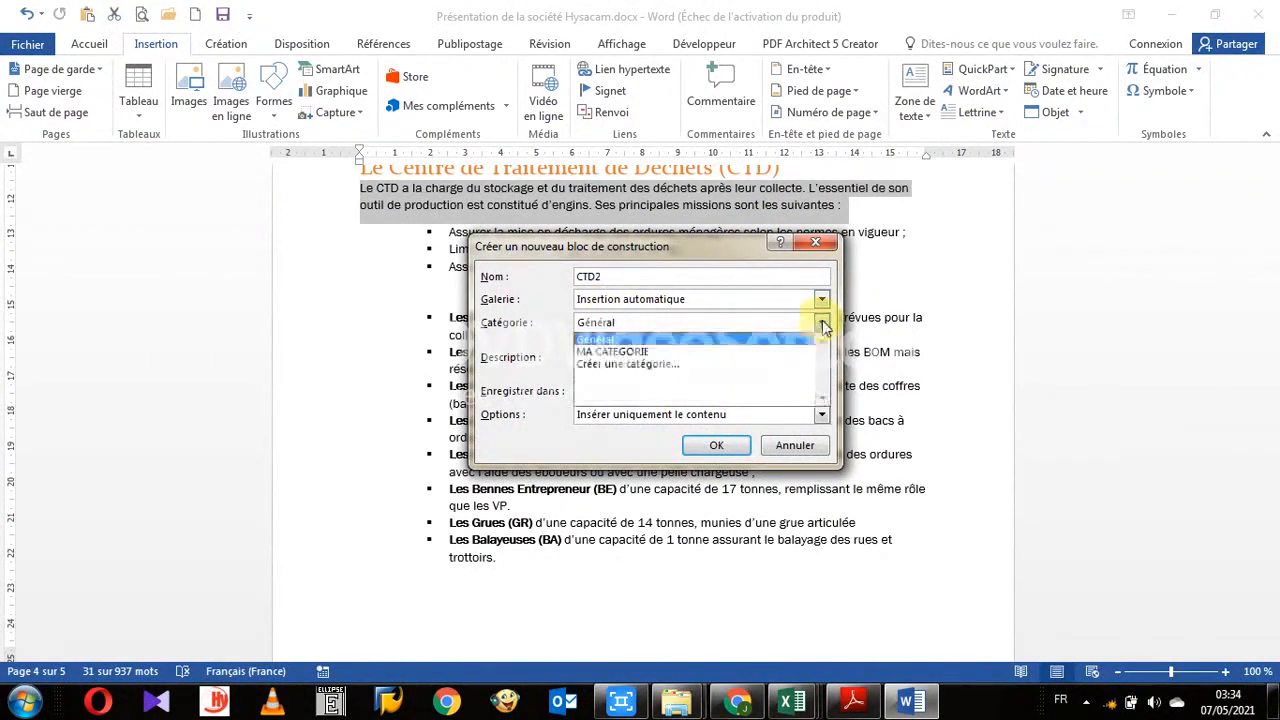
pyautogui.click(681, 356)
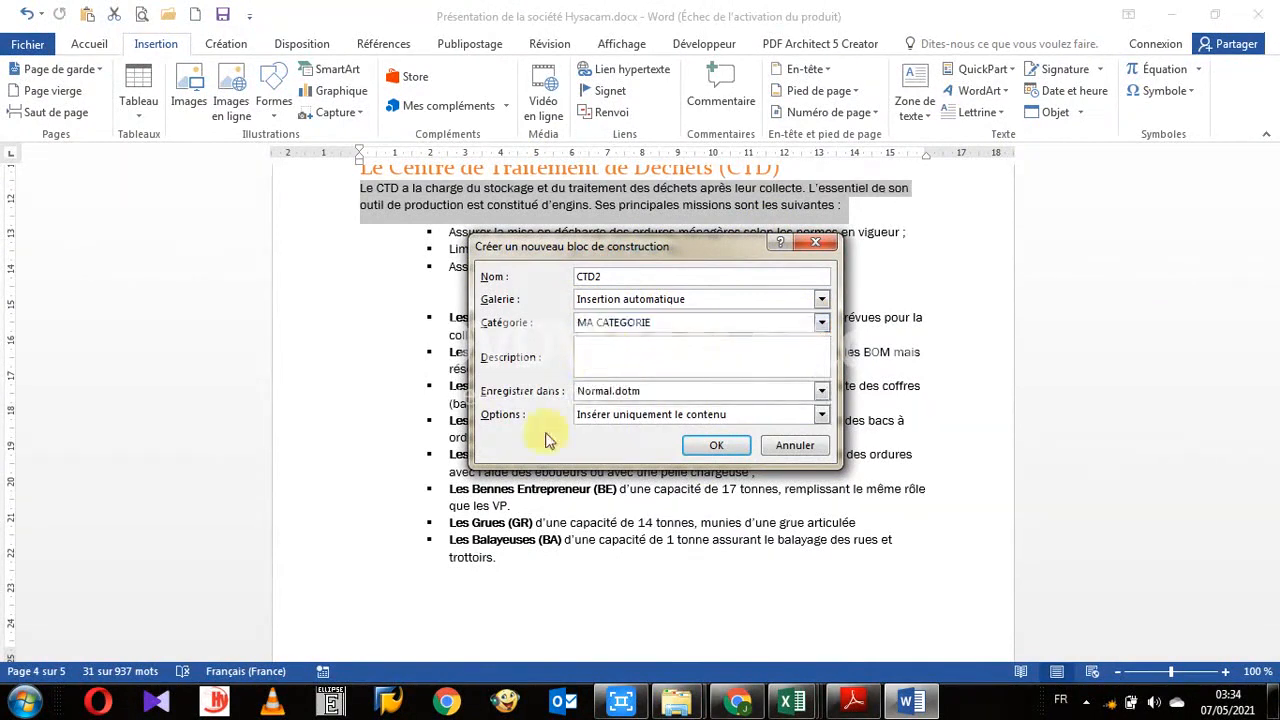
pyautogui.click(821, 417)
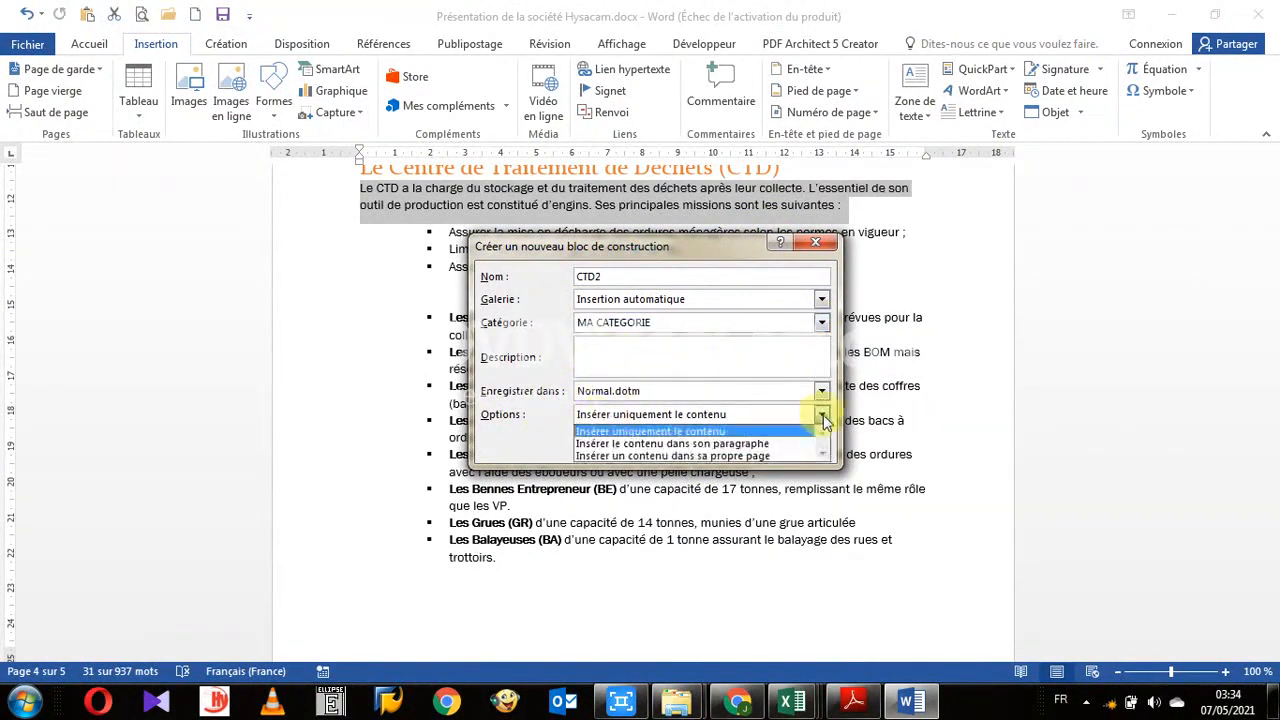
pyautogui.click(674, 446)
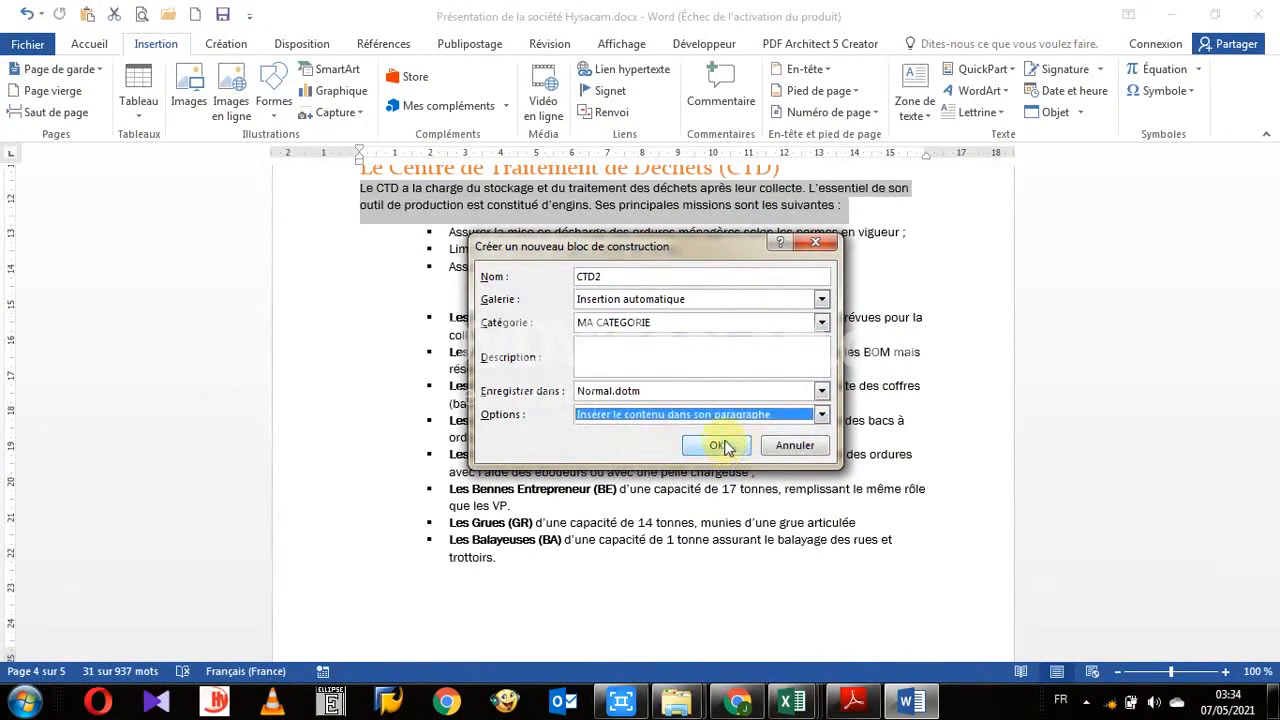
pyautogui.click(726, 447)
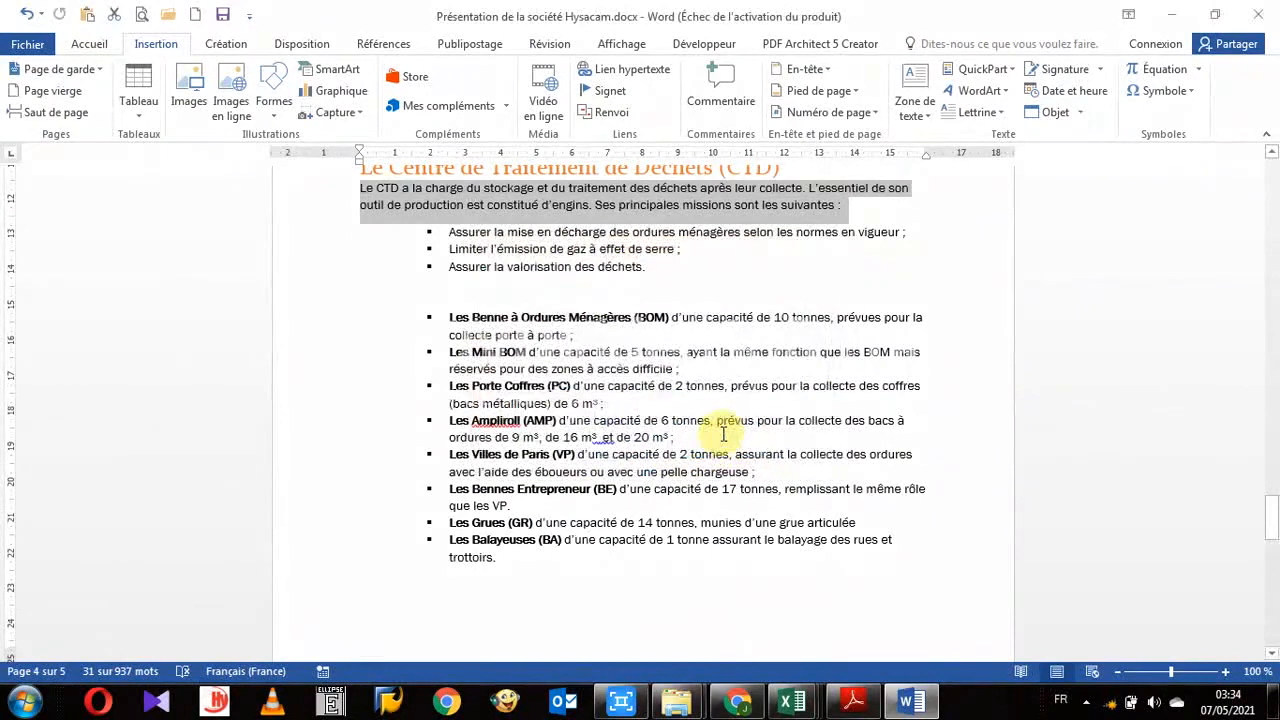
# - Create a third AutoText block named CTD3 in MA CATEGORIE with the option Insérer un contenu dans sa propre page
pyautogui.hotkey('alt', 'F3')
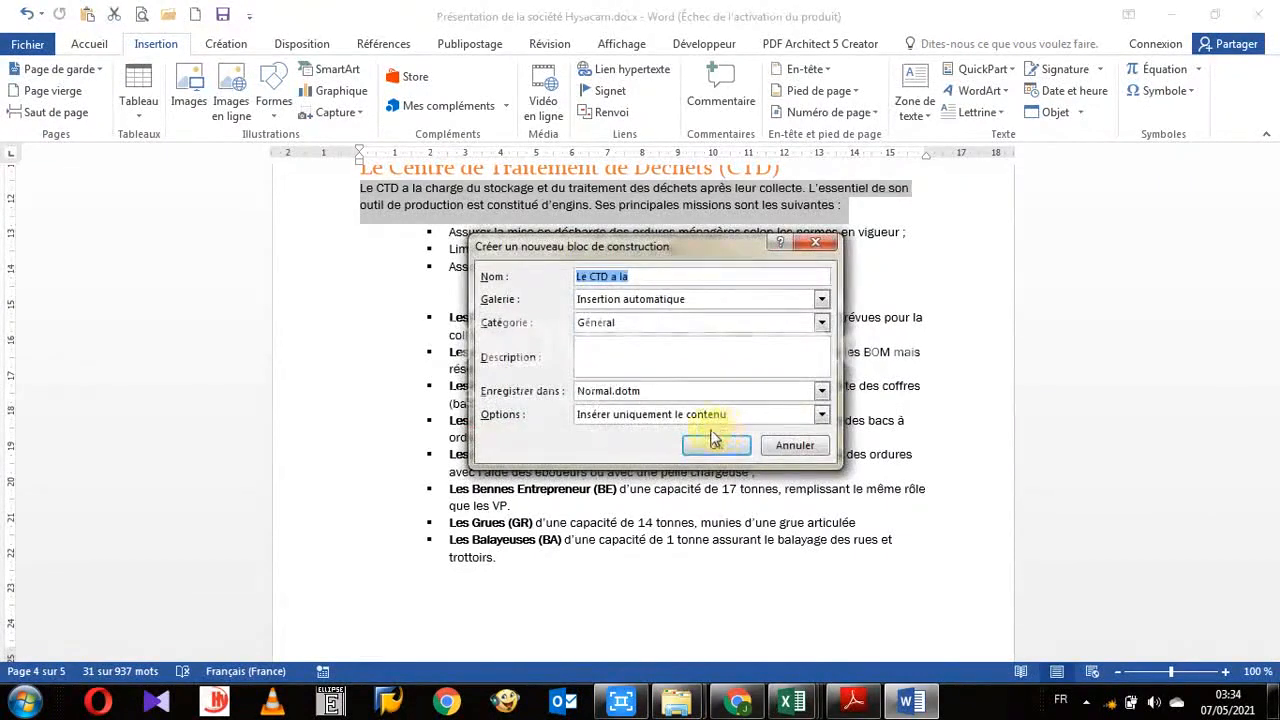
pyautogui.write('CTD')
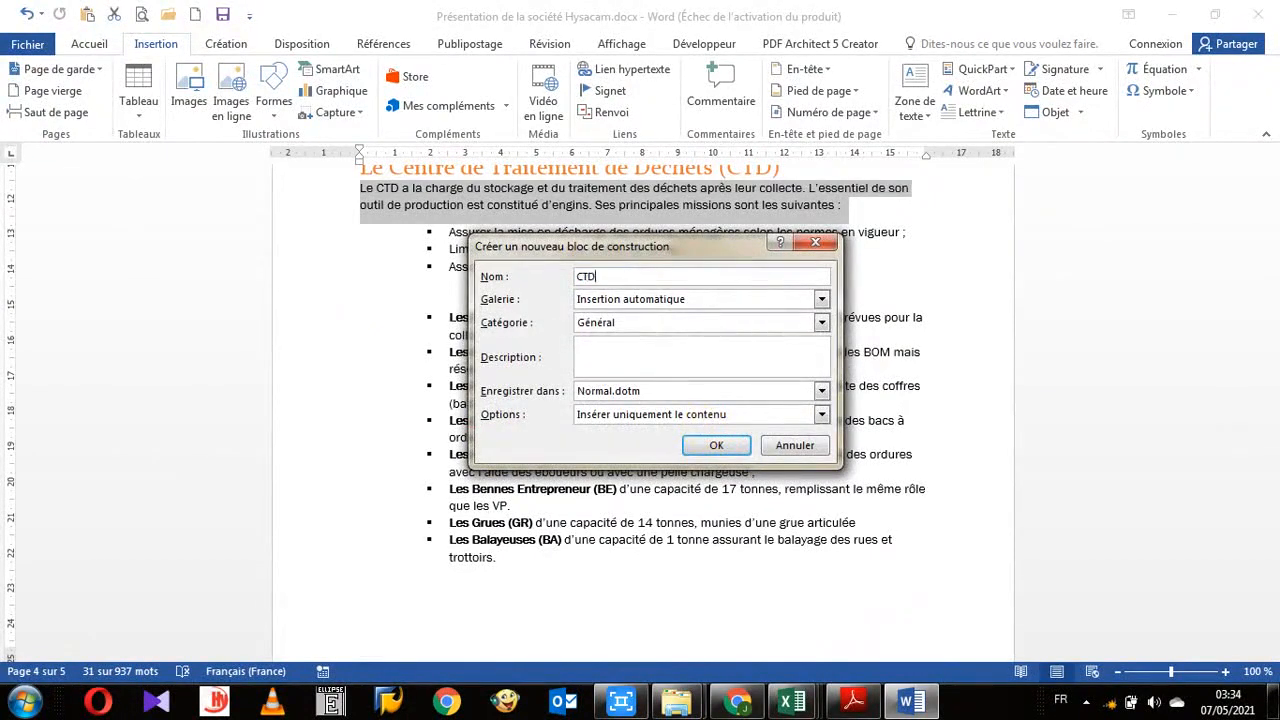
pyautogui.write('3')
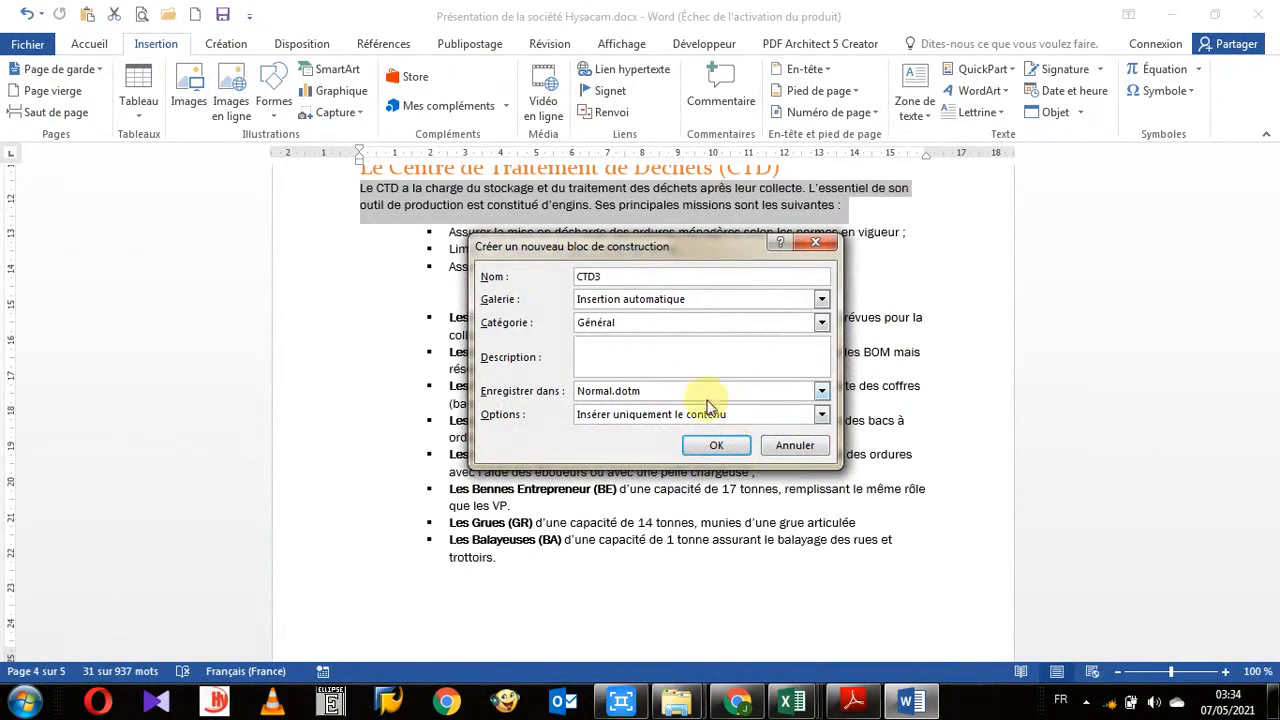
pyautogui.click(648, 299)
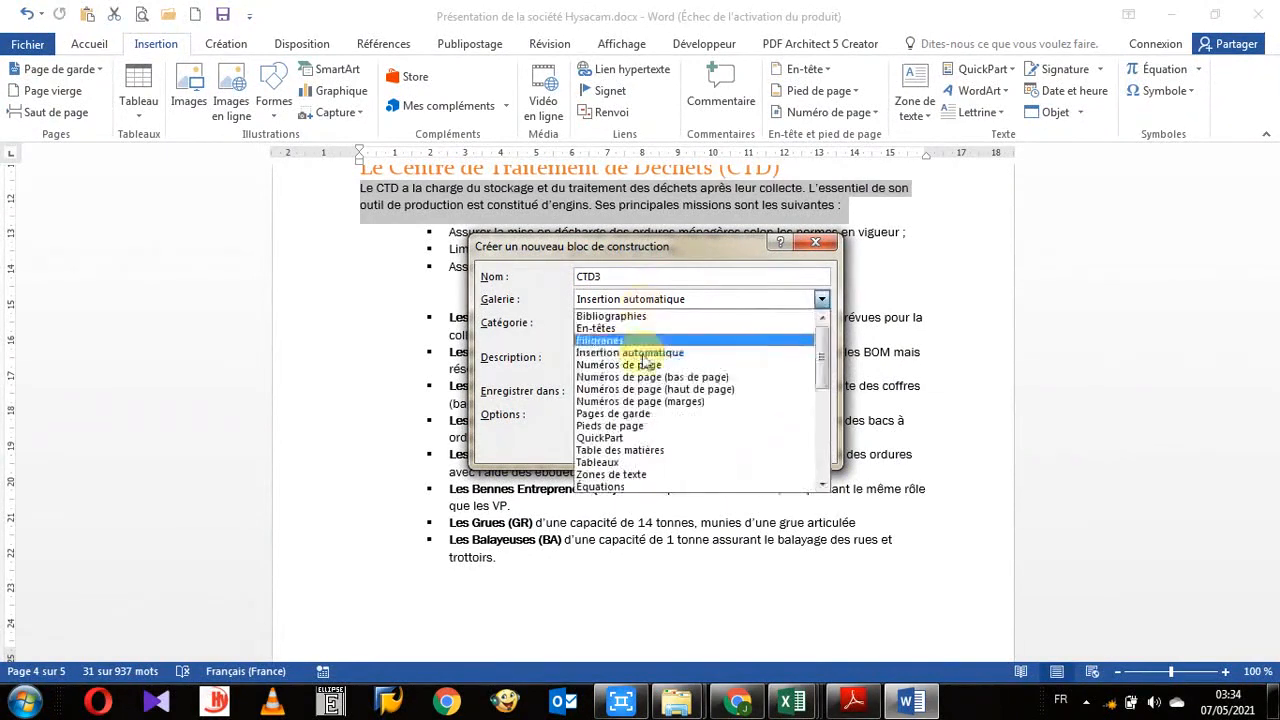
pyautogui.click(680, 302)
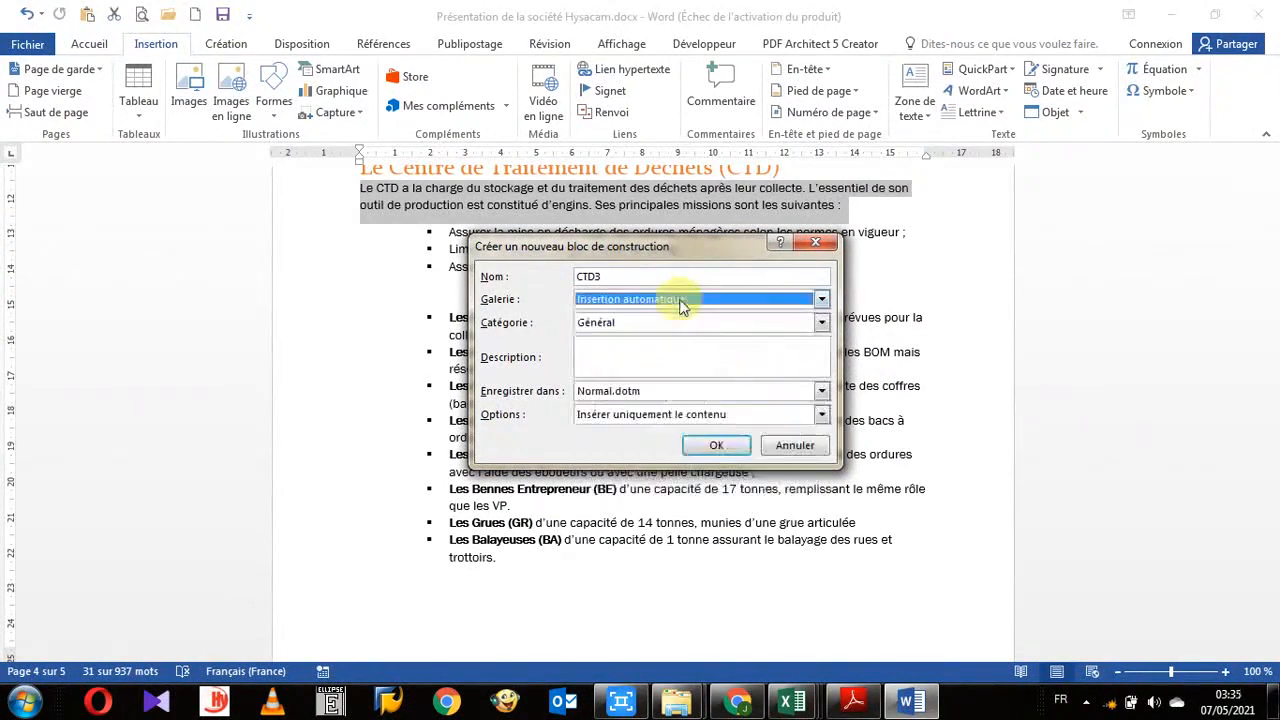
pyautogui.click(821, 322)
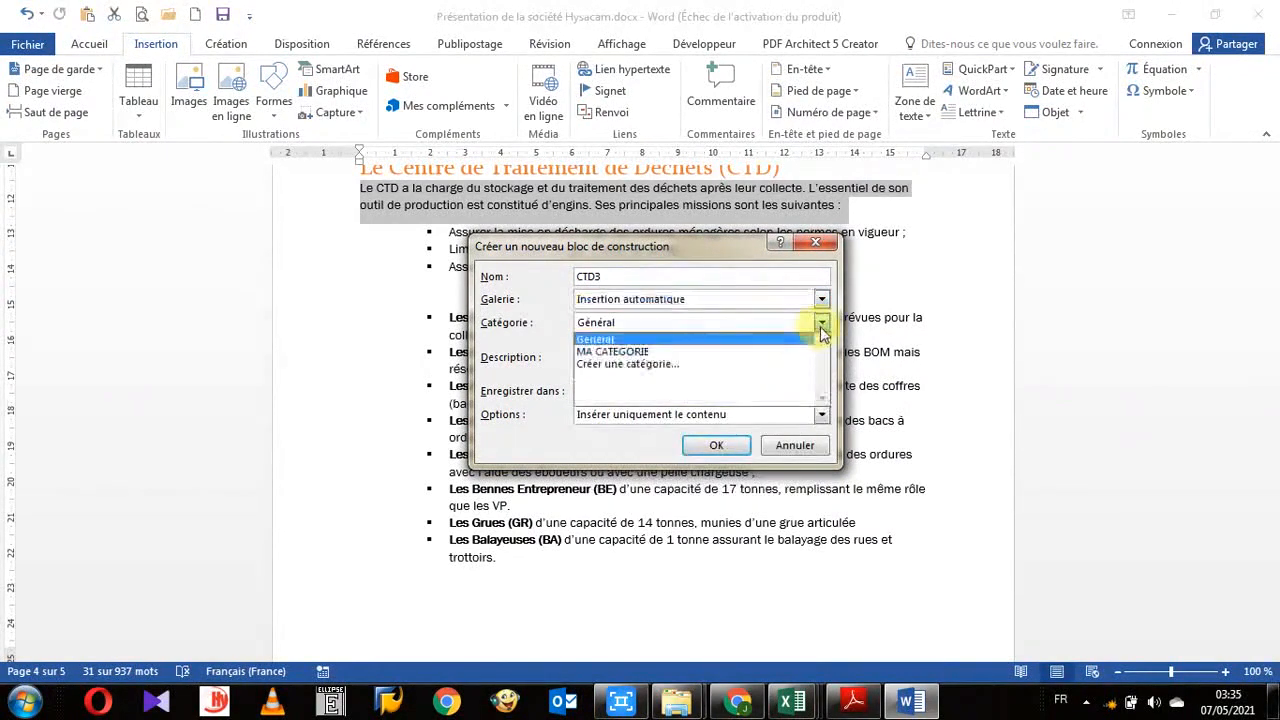
pyautogui.click(629, 352)
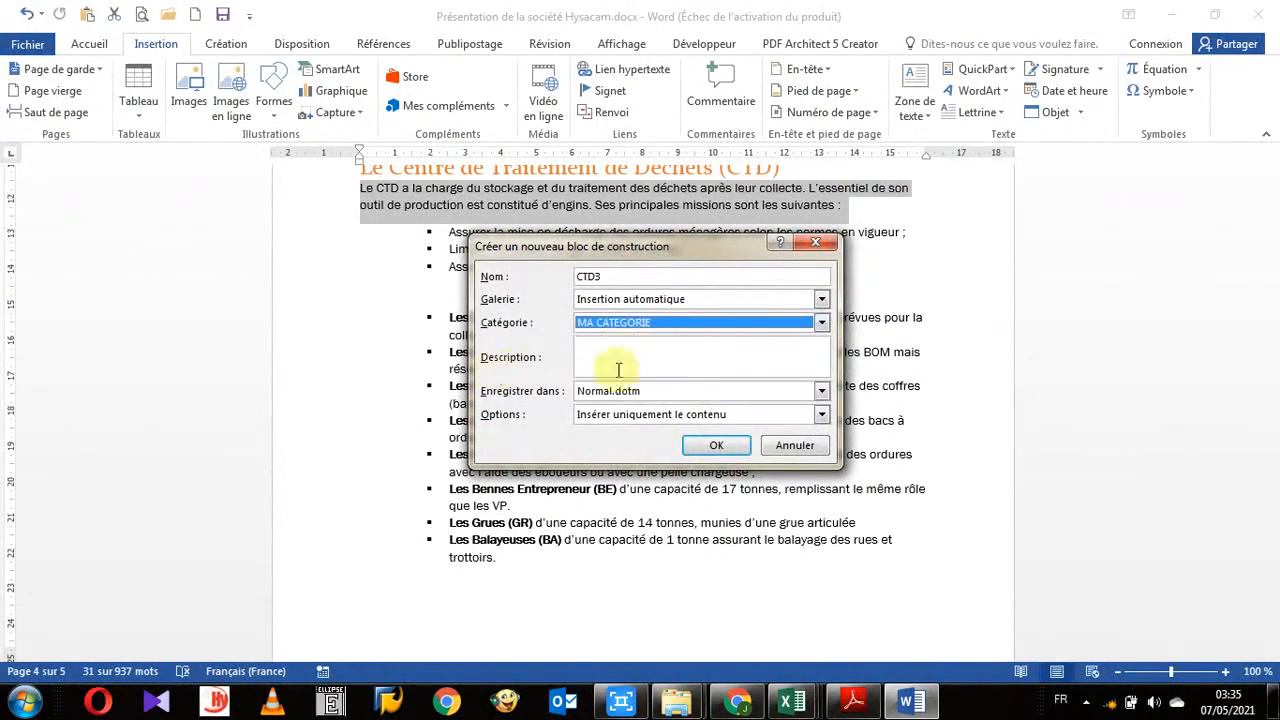
pyautogui.click(822, 417)
pyautogui.click(720, 458)
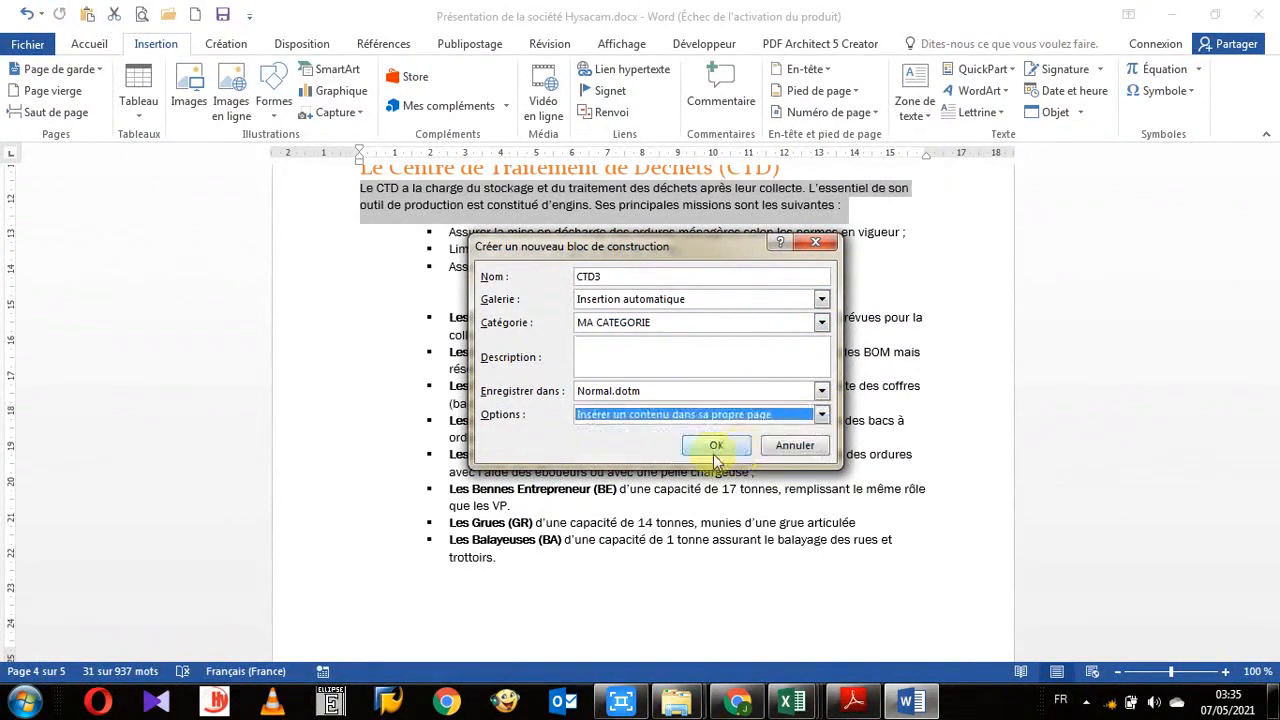
pyautogui.click(715, 452)
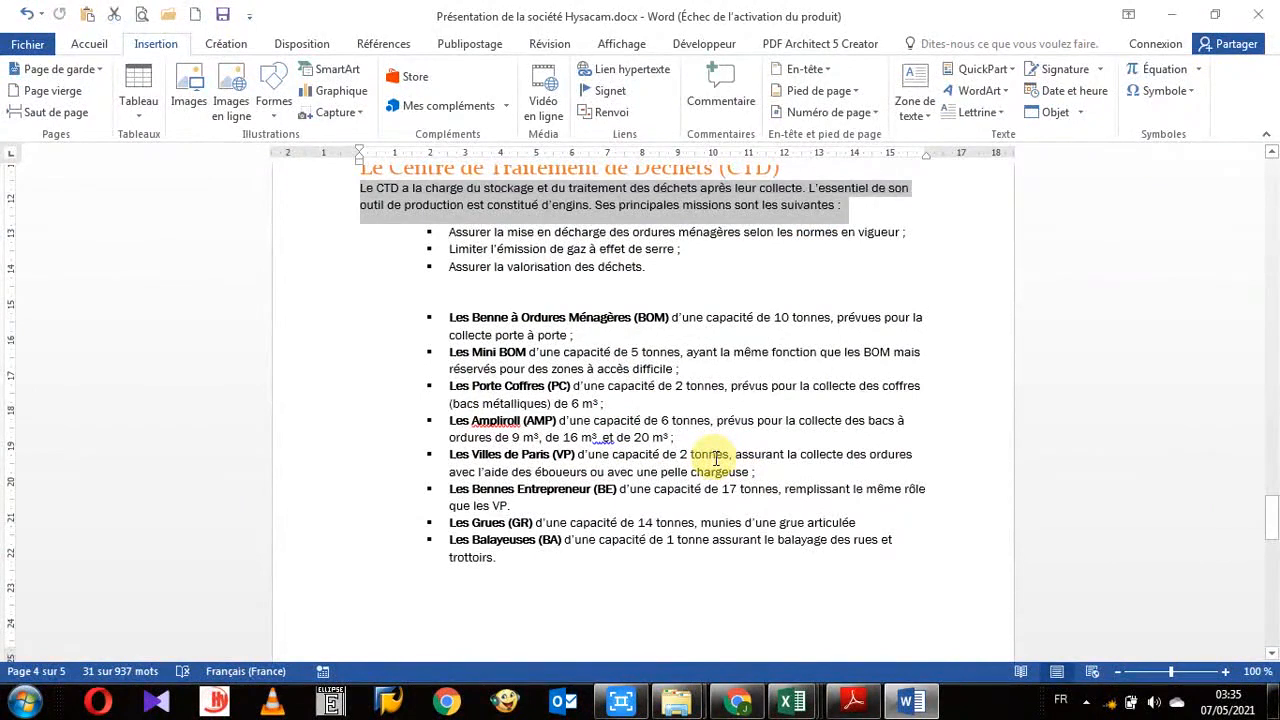
pyautogui.scroll(-3, 857, 430)
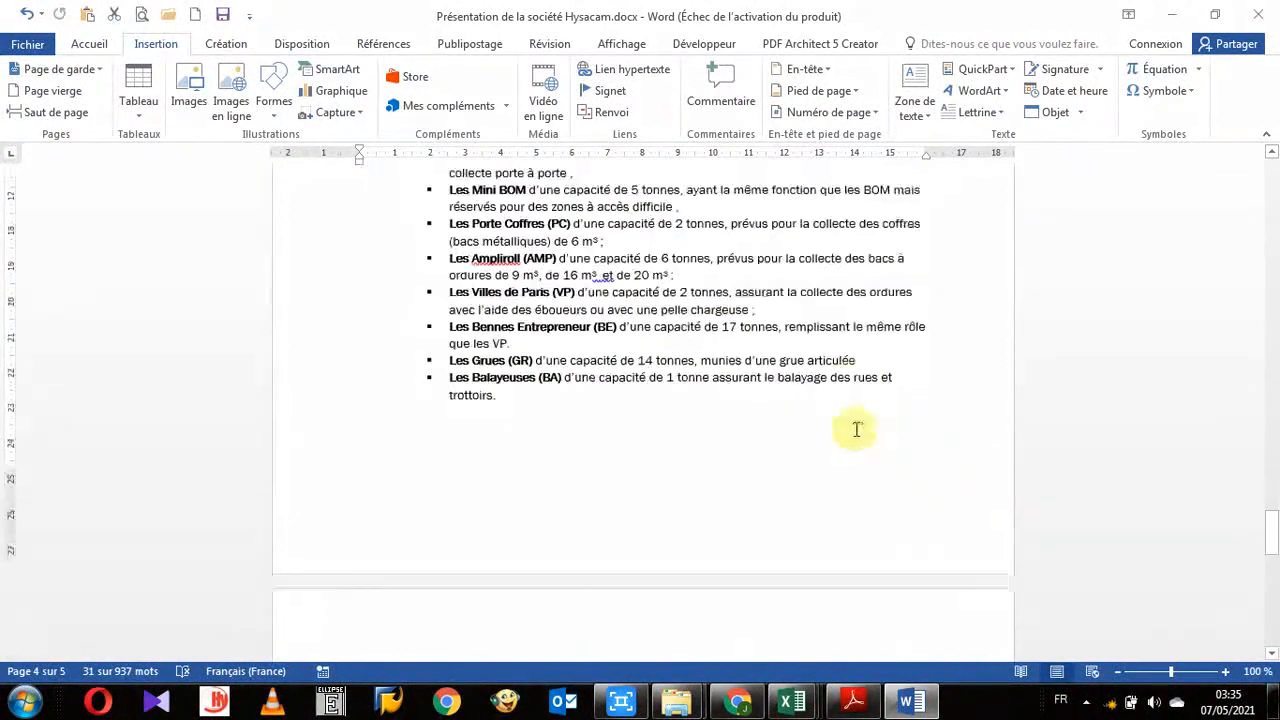
pyautogui.scroll(-8, 857, 430)
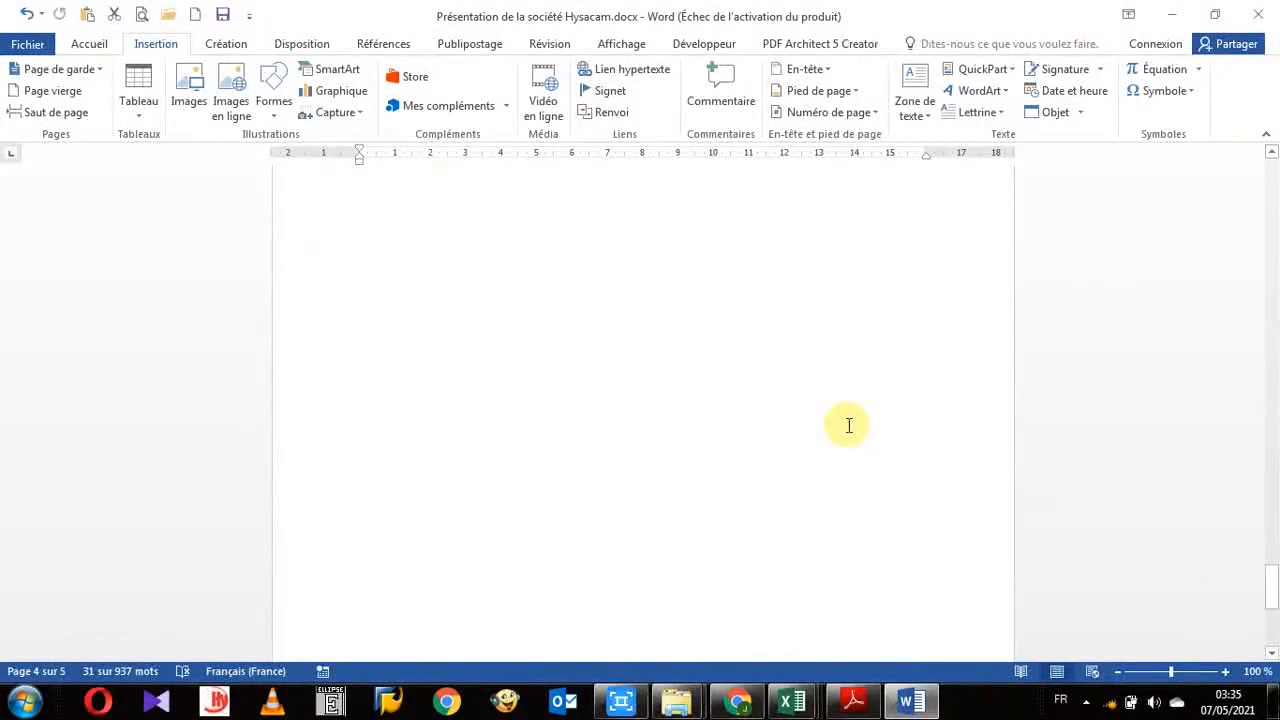
pyautogui.scroll(8, 848, 425)
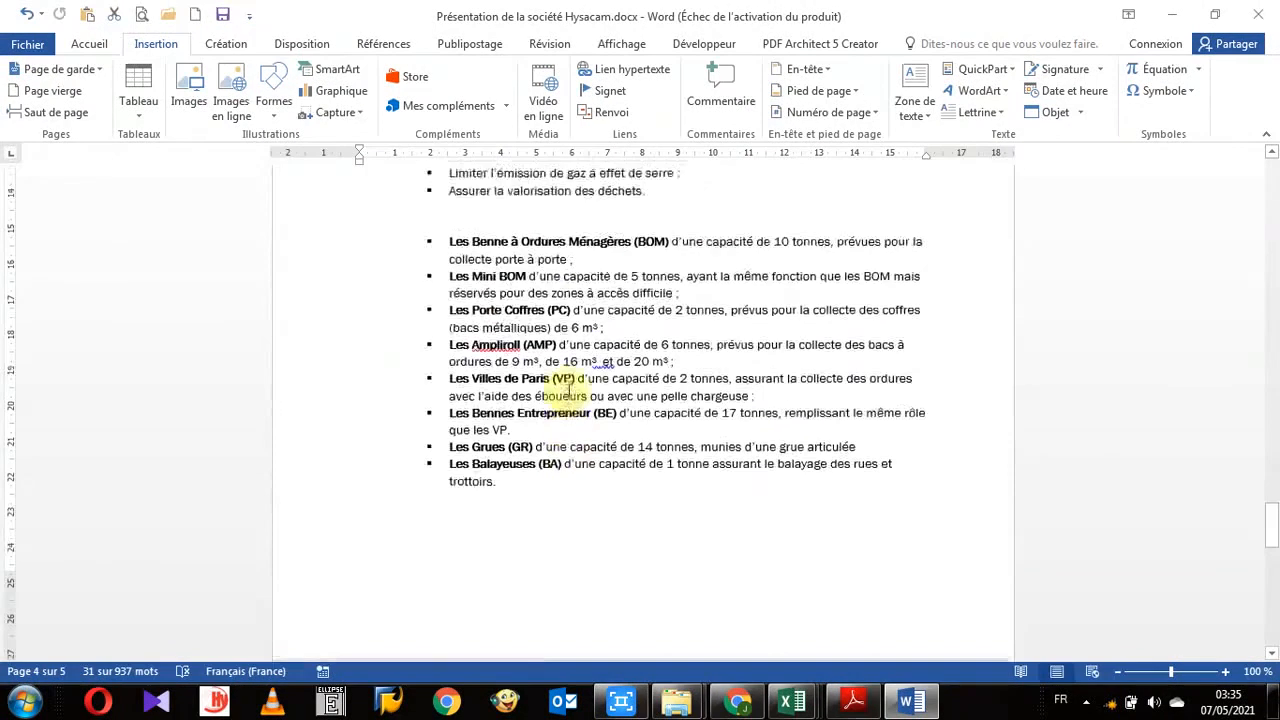
pyautogui.scroll(2, 567, 390)
pyautogui.scroll(-3, 571, 371)
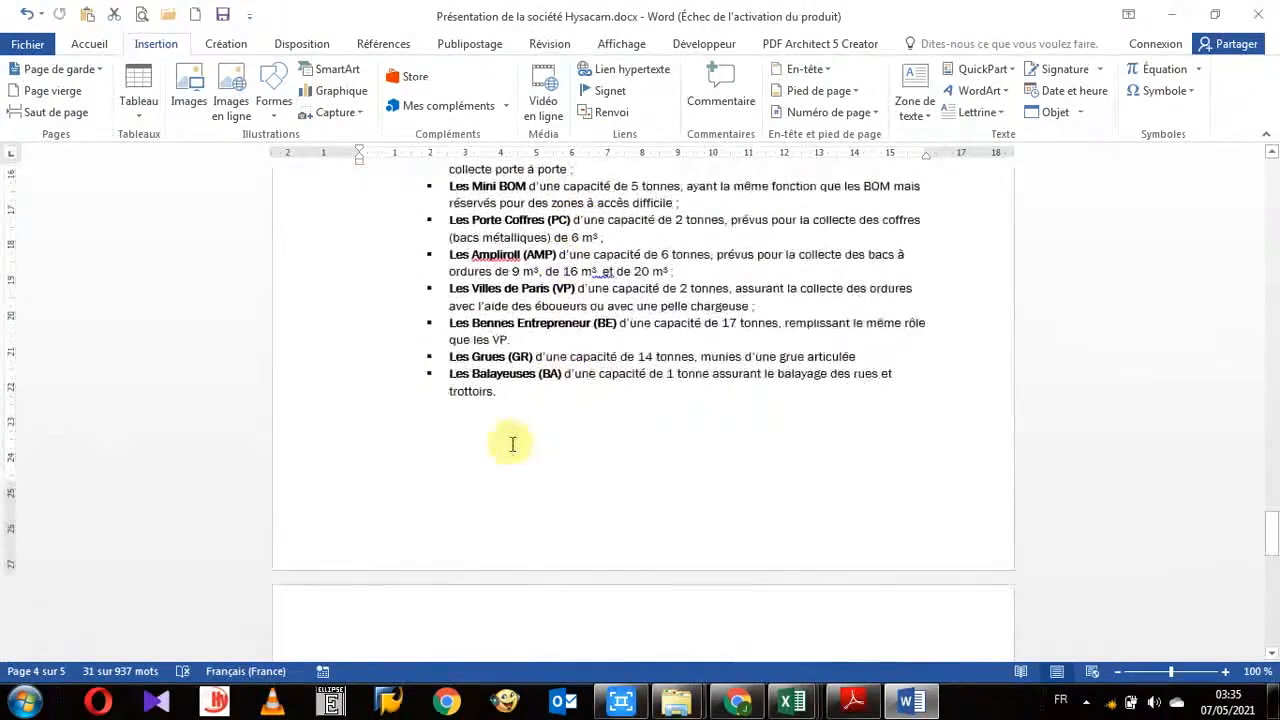
pyautogui.scroll(6, 528, 390)
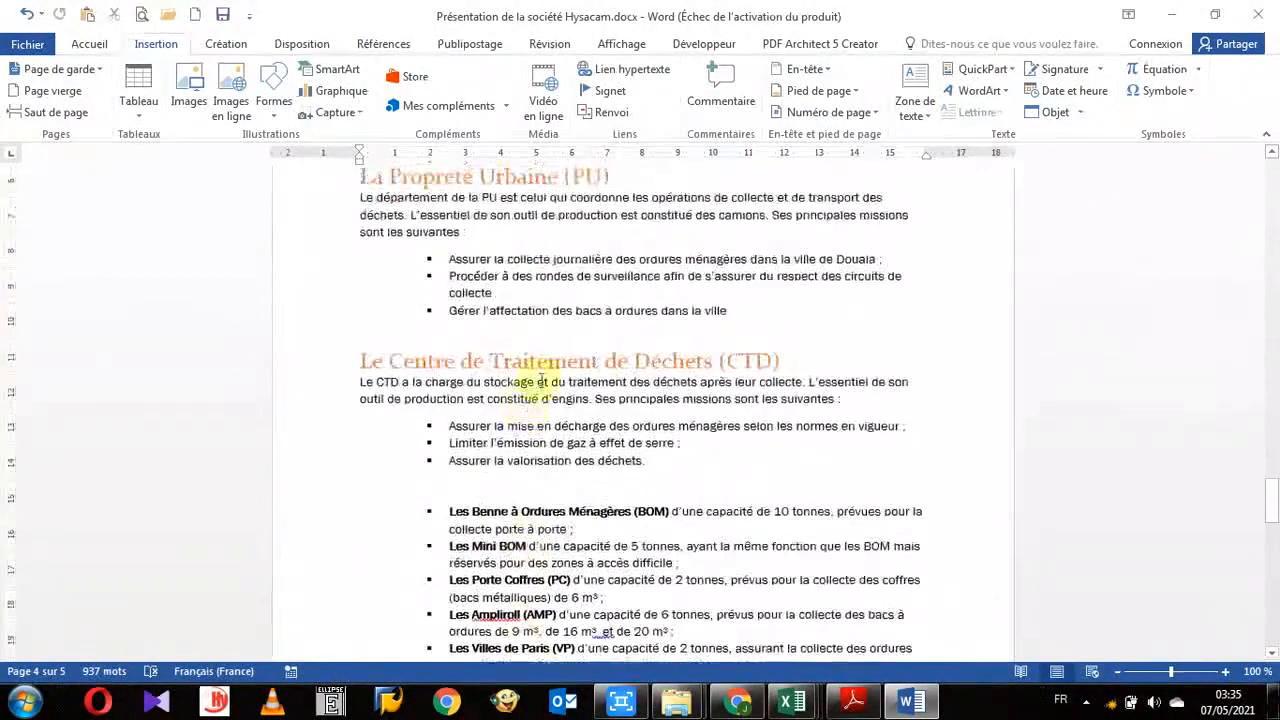
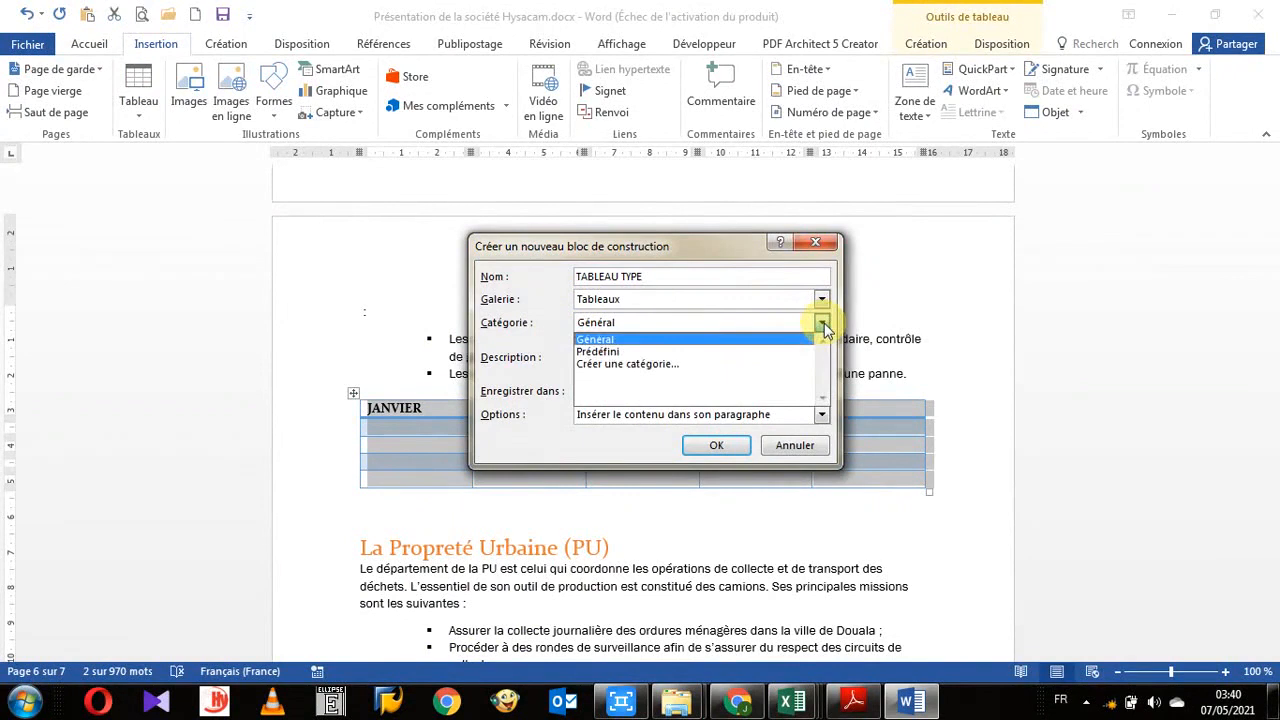
# - Save the table as building block TABLEAU TYPE in the Tableaux gallery, Général category, with Insérer le contenu dans son paragraphe
pyautogui.click(503, 330)
pyautogui.click(626, 359)
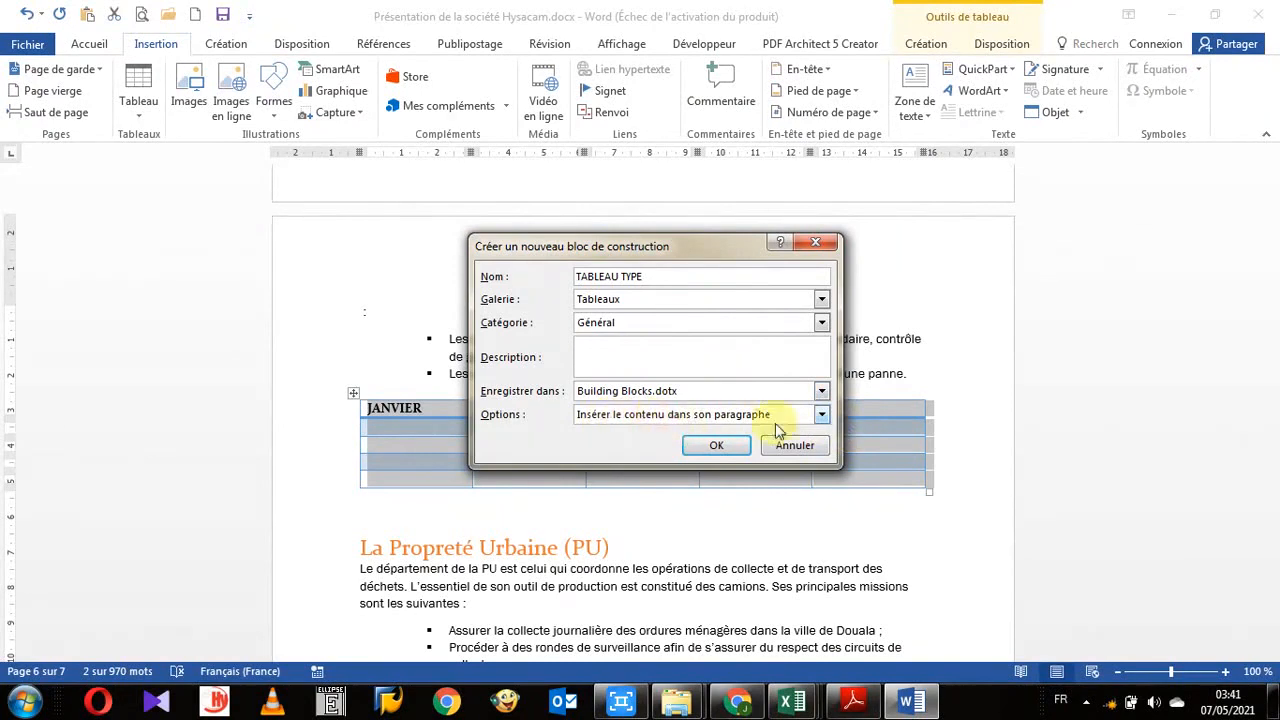
pyautogui.click(818, 418)
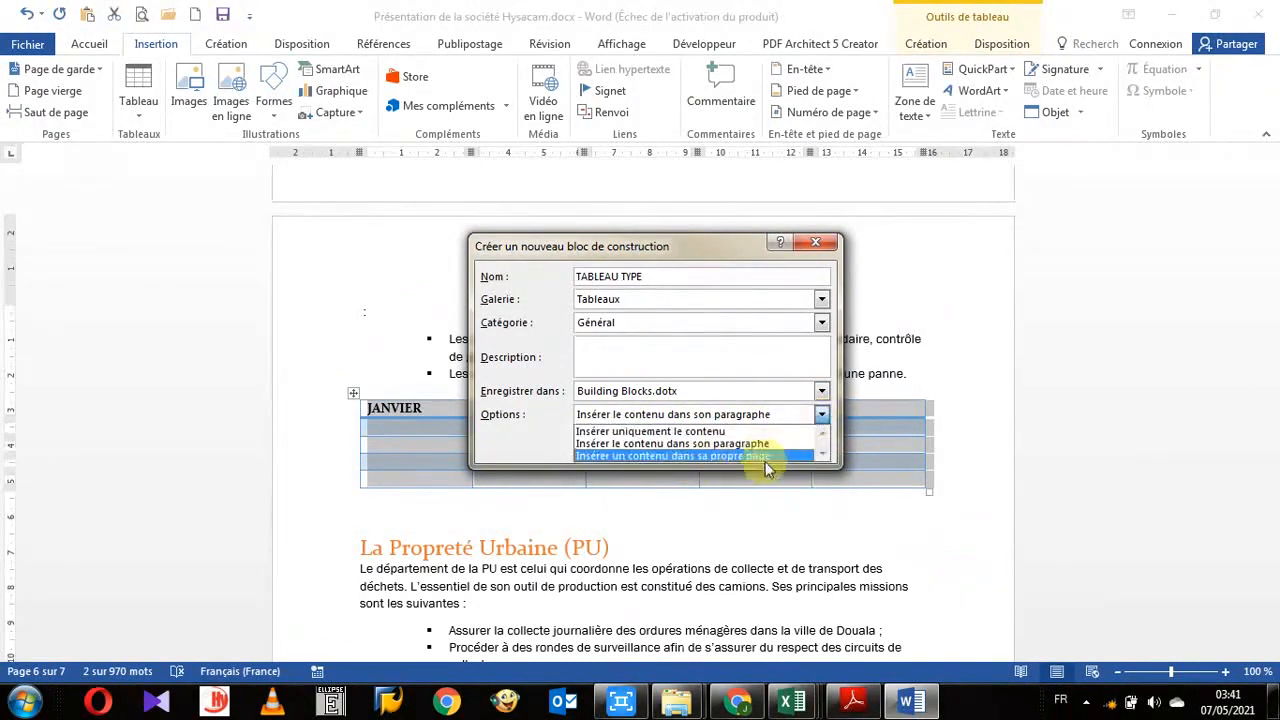
pyautogui.click(648, 350)
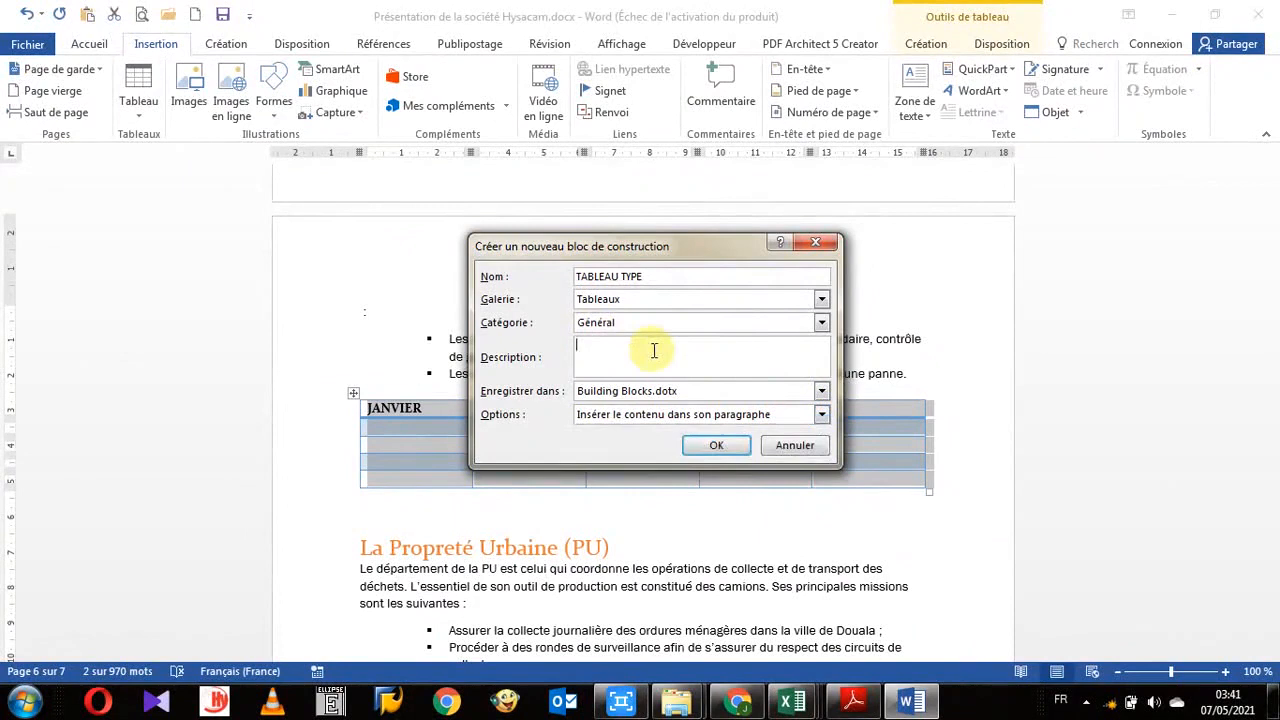
pyautogui.click(714, 447)
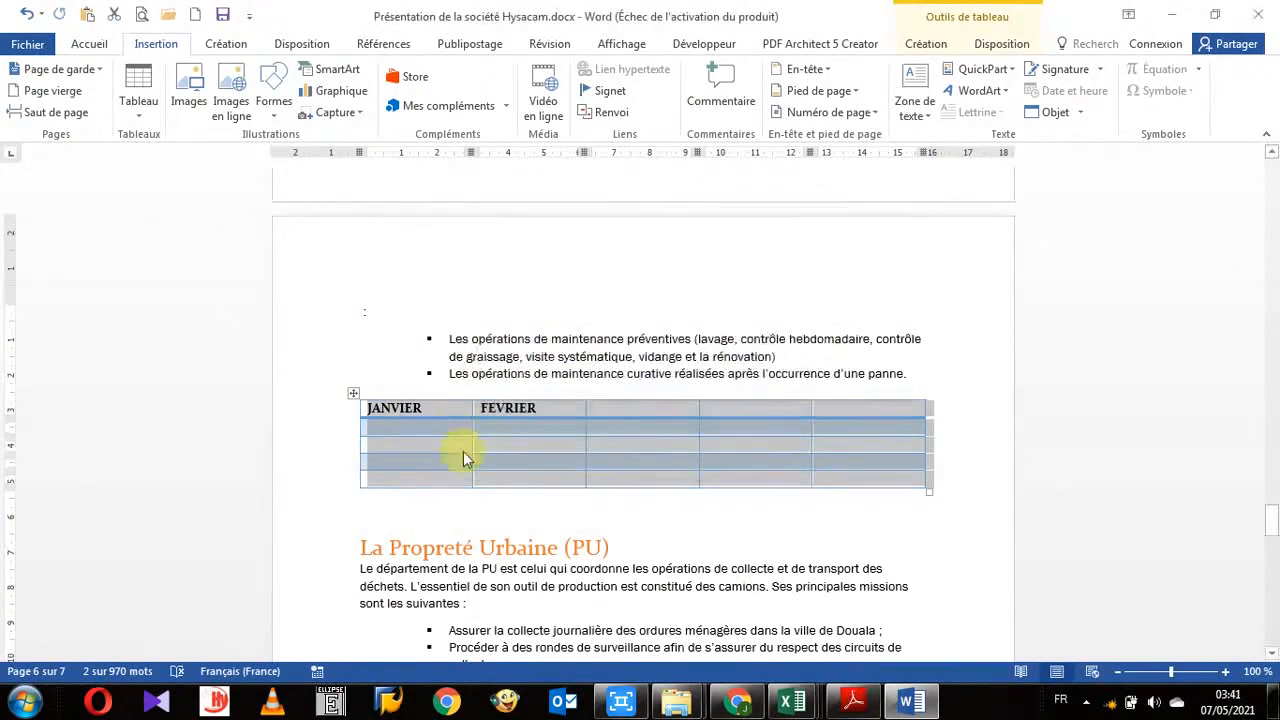
# - Browse the QuickPart AutoText gallery to examine the MA CATEGORIE entries
pyautogui.click(500, 519)
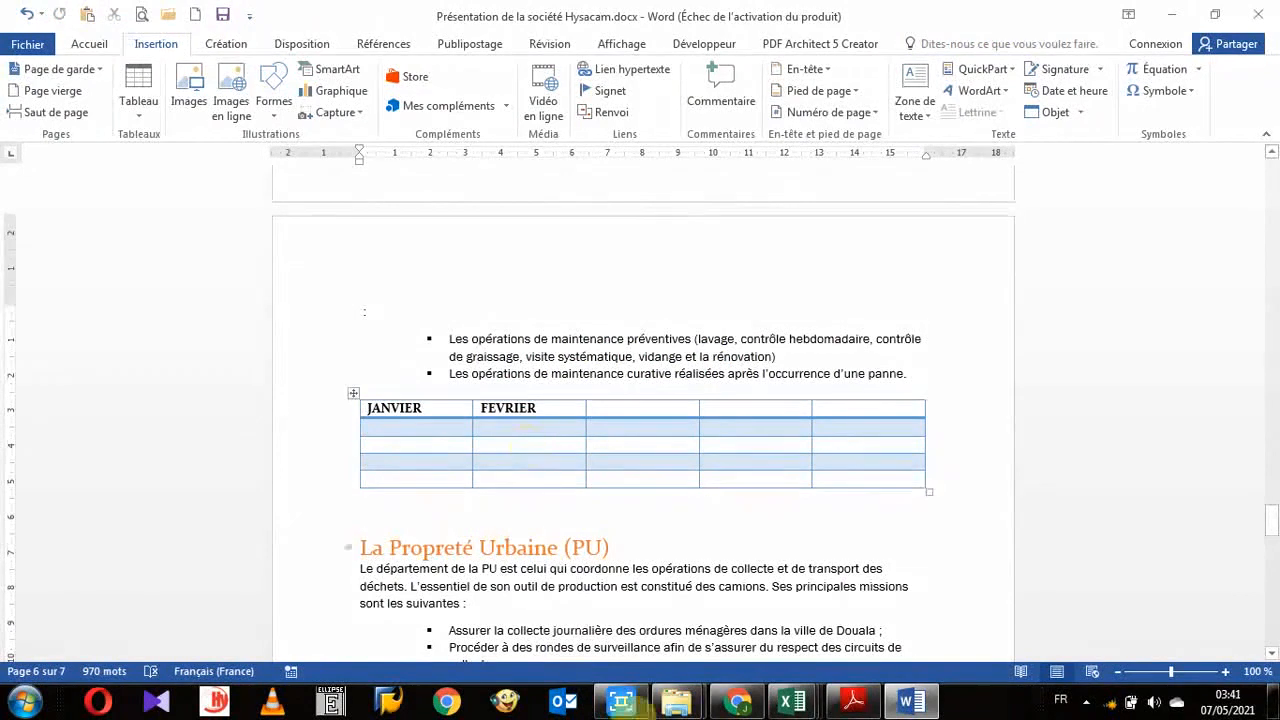
pyautogui.click(1010, 74)
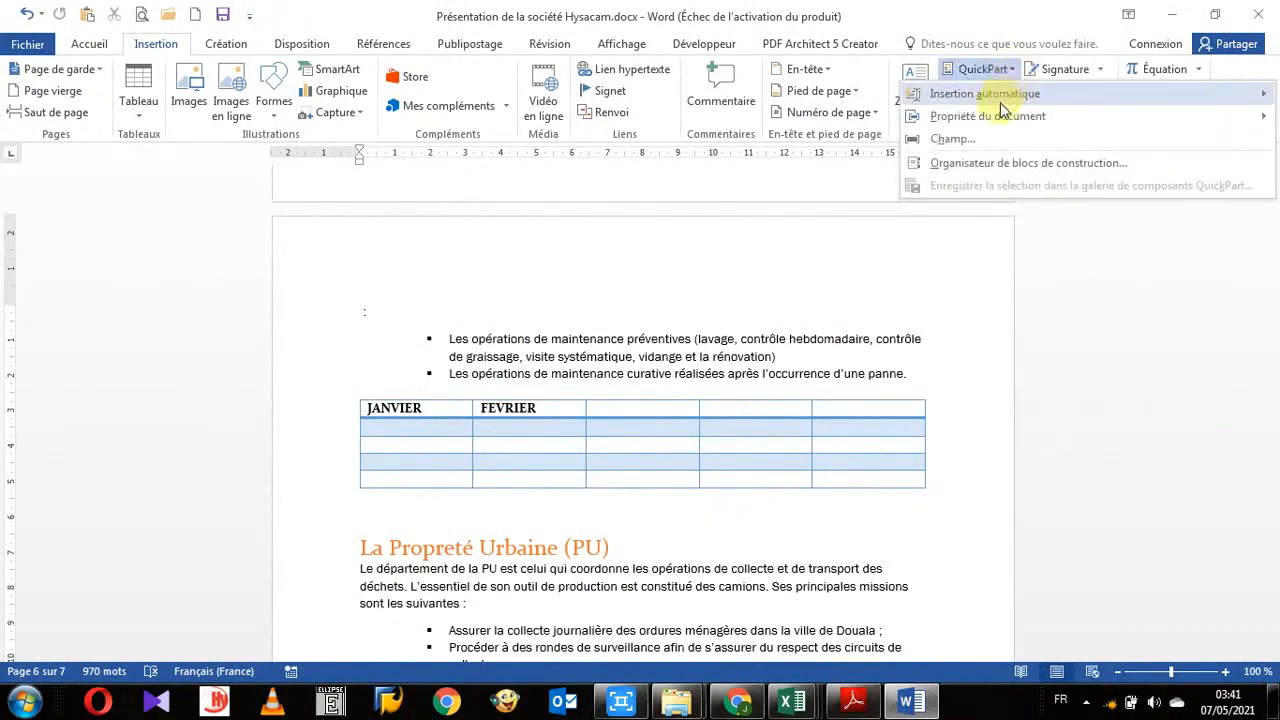
pyautogui.moveTo(1003, 100)
pyautogui.moveTo(891, 140); pyautogui.dragTo(884, 290)
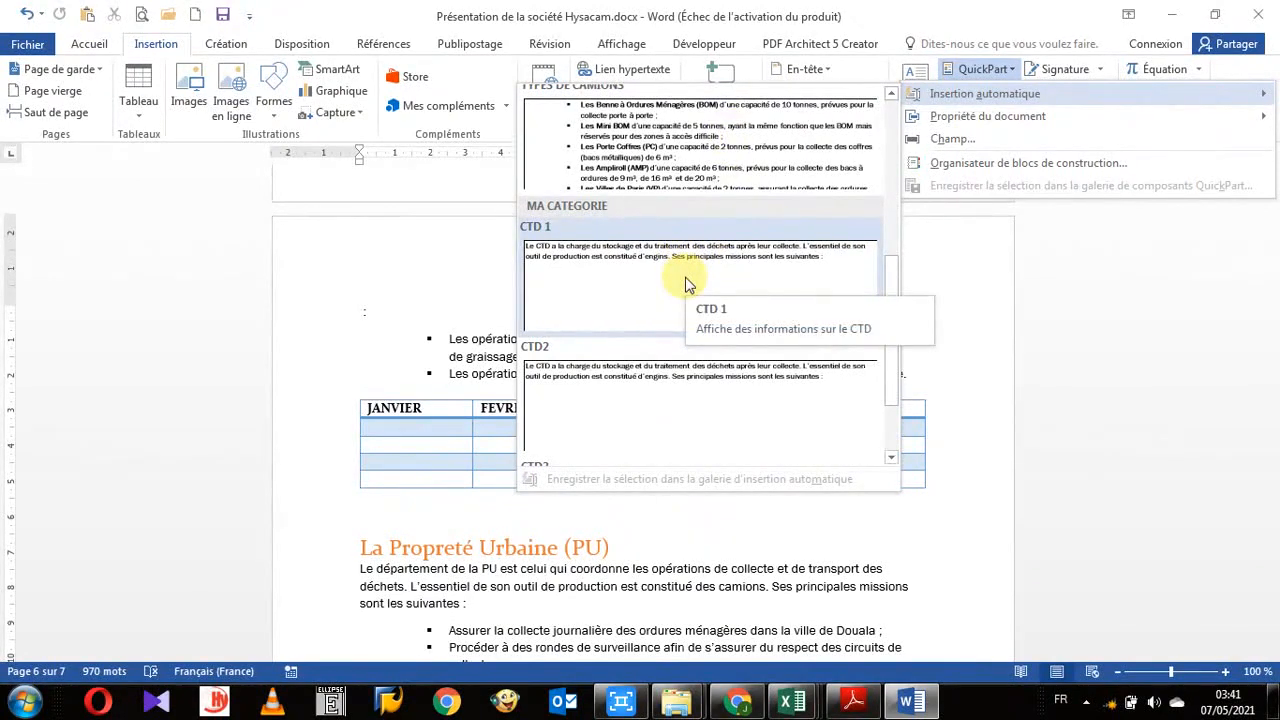
pyautogui.click(363, 300)
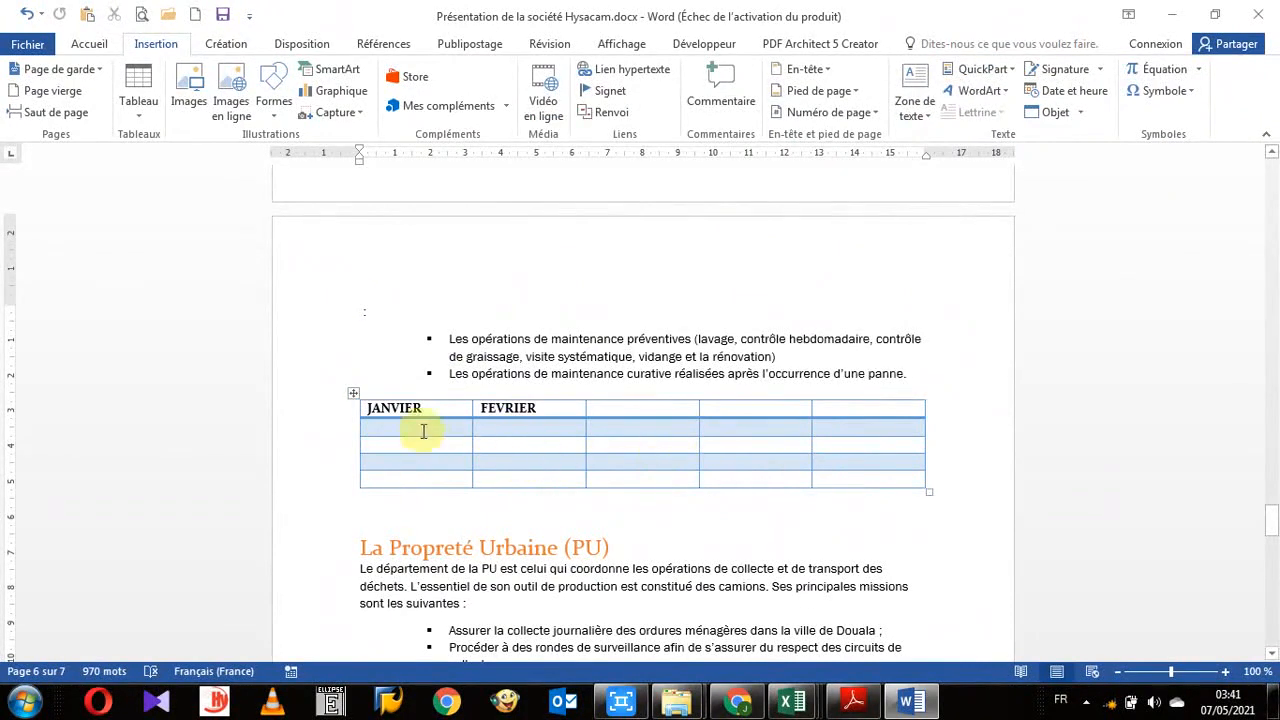
# - Create a new blank document and insert the TABLEAU TYPE quick table into it
pyautogui.scroll(-10, 623, 500)
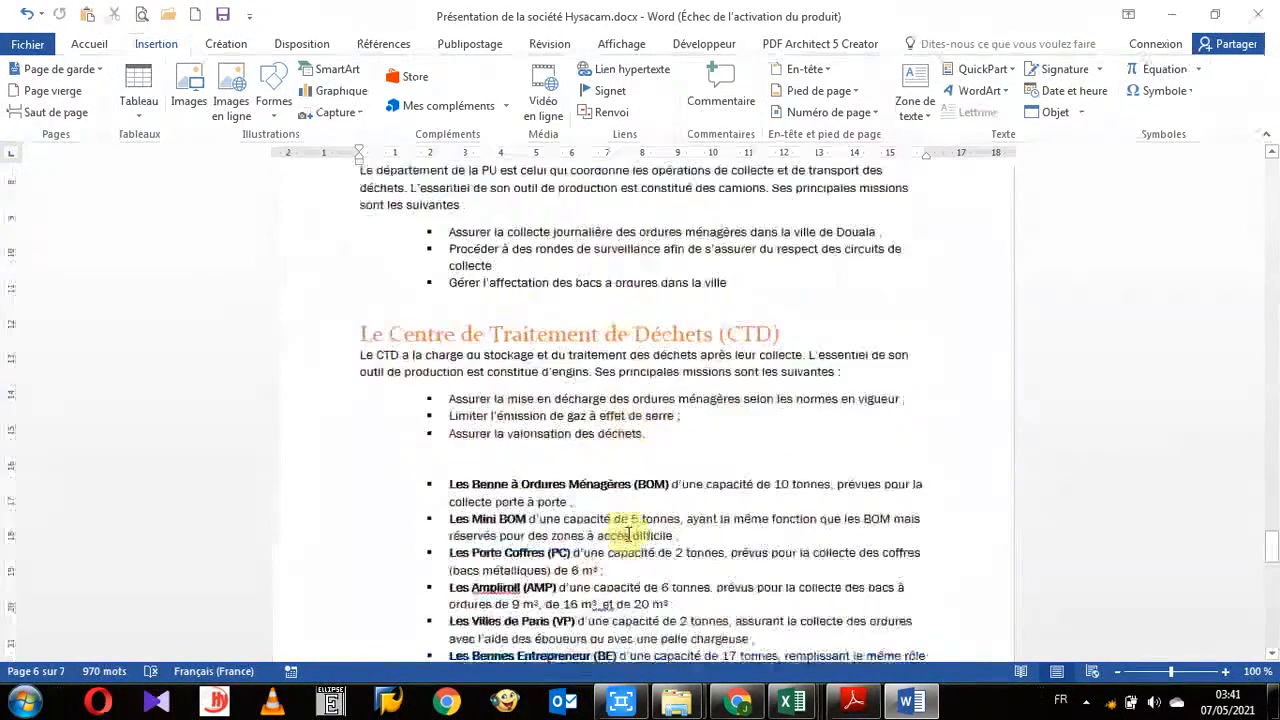
pyautogui.scroll(-3, 623, 530)
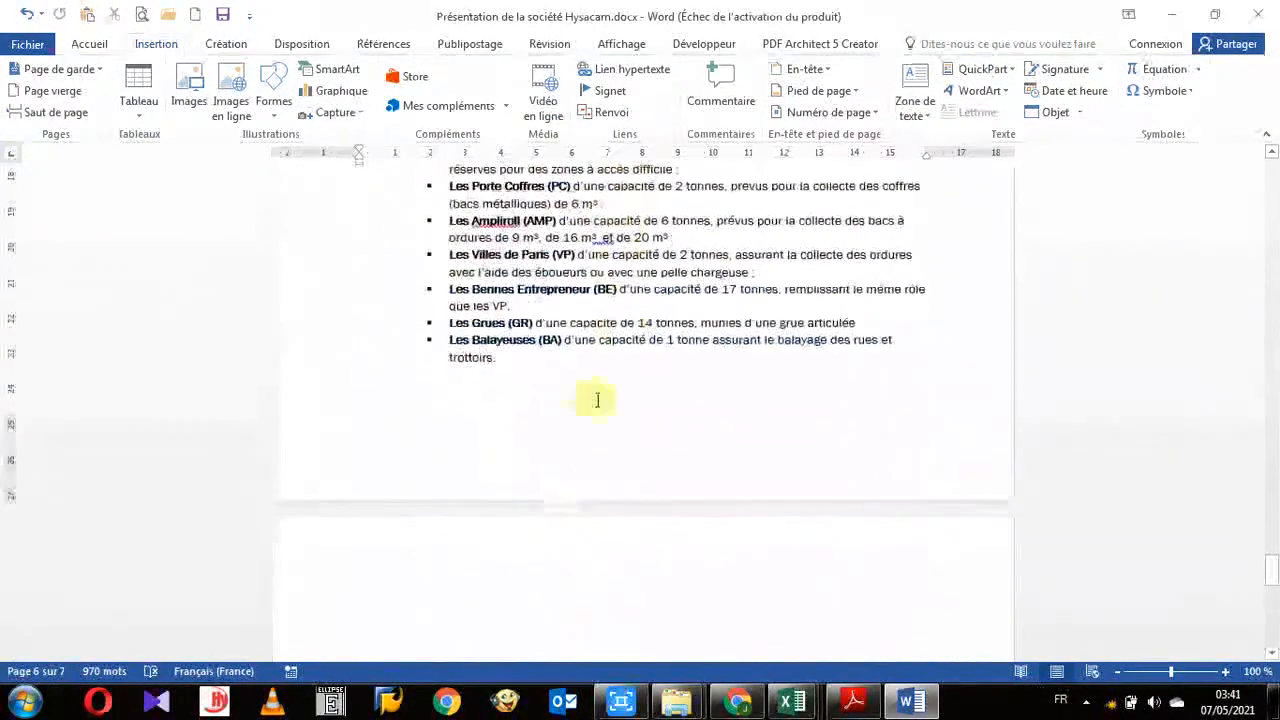
pyautogui.click(13, 16)
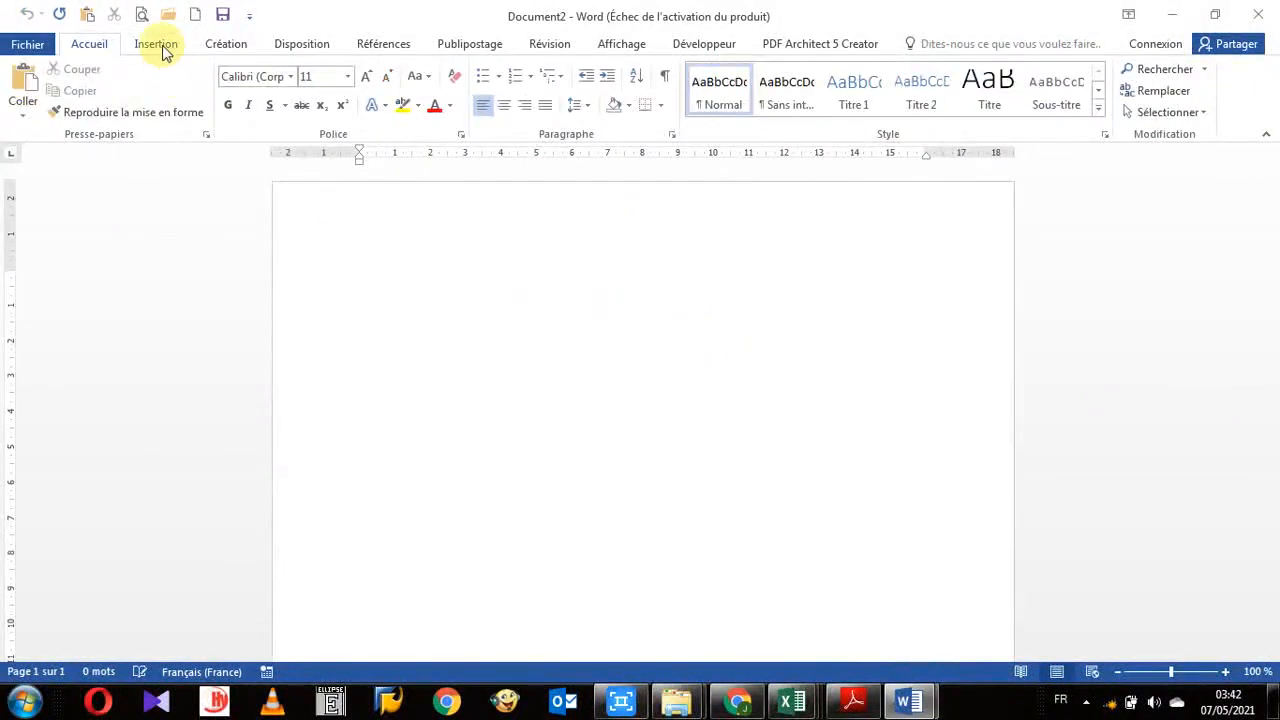
pyautogui.click(163, 48)
pyautogui.click(145, 112)
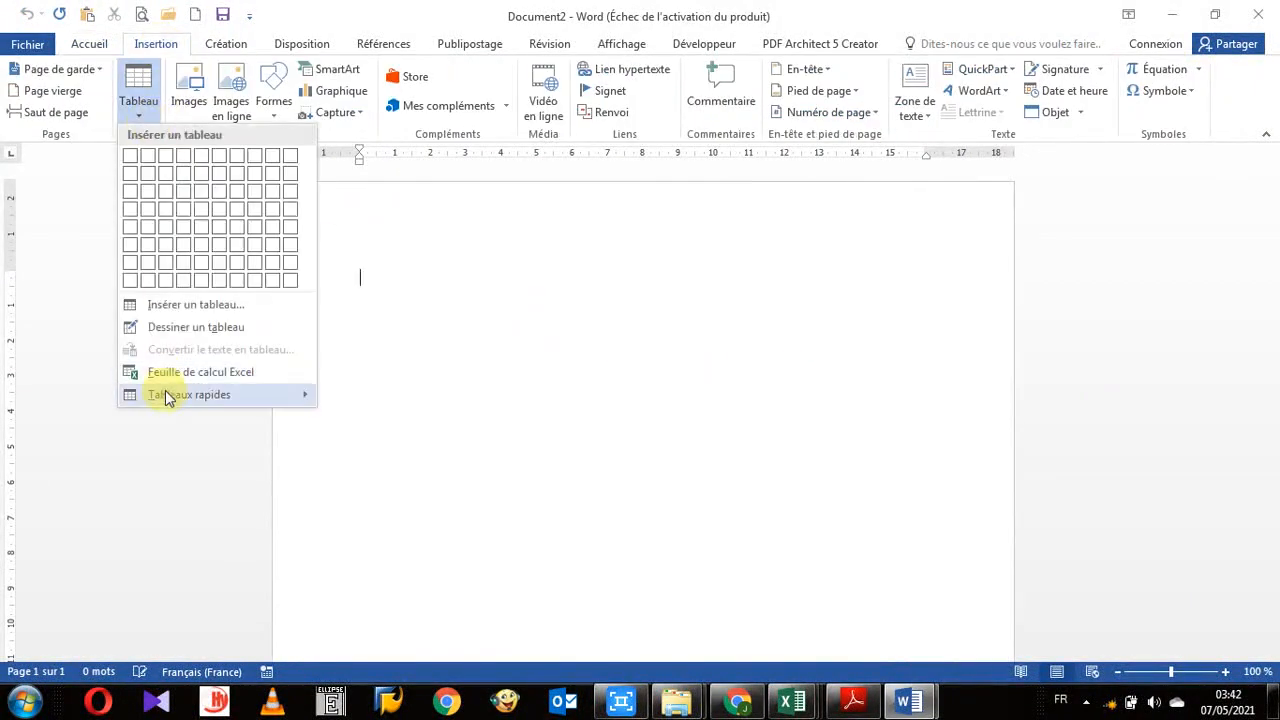
pyautogui.moveTo(168, 398)
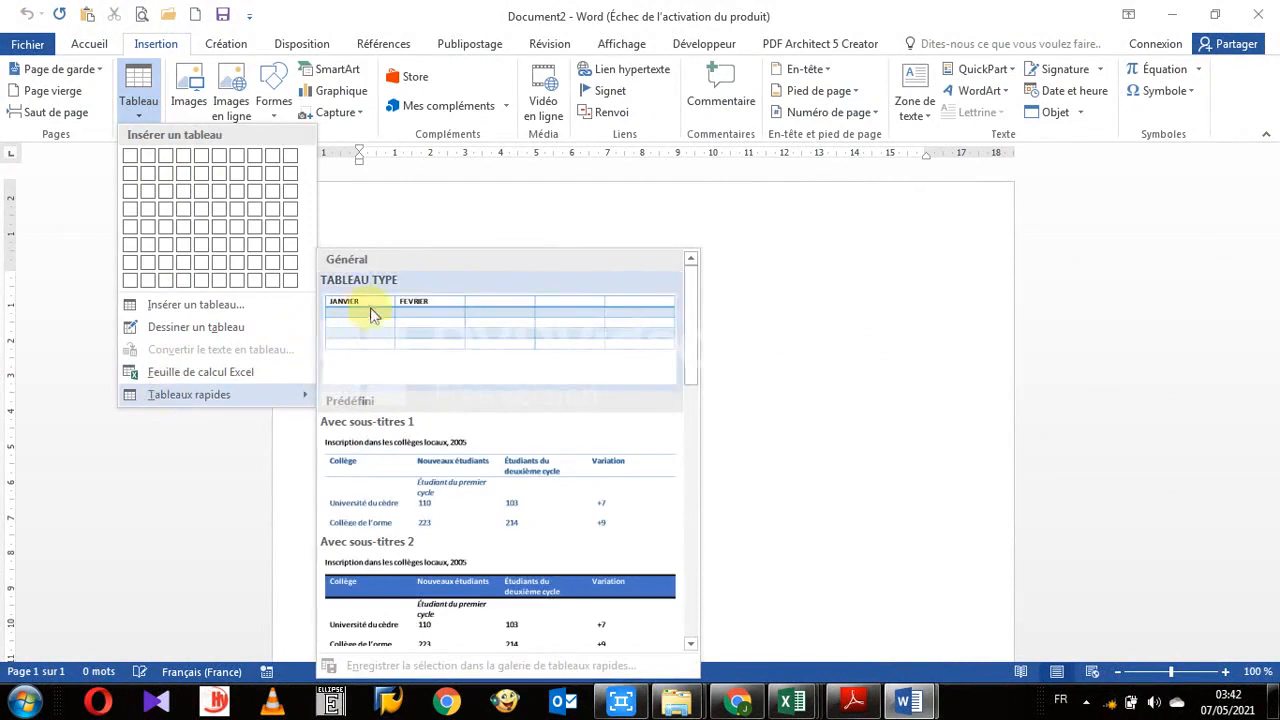
pyautogui.click(385, 316)
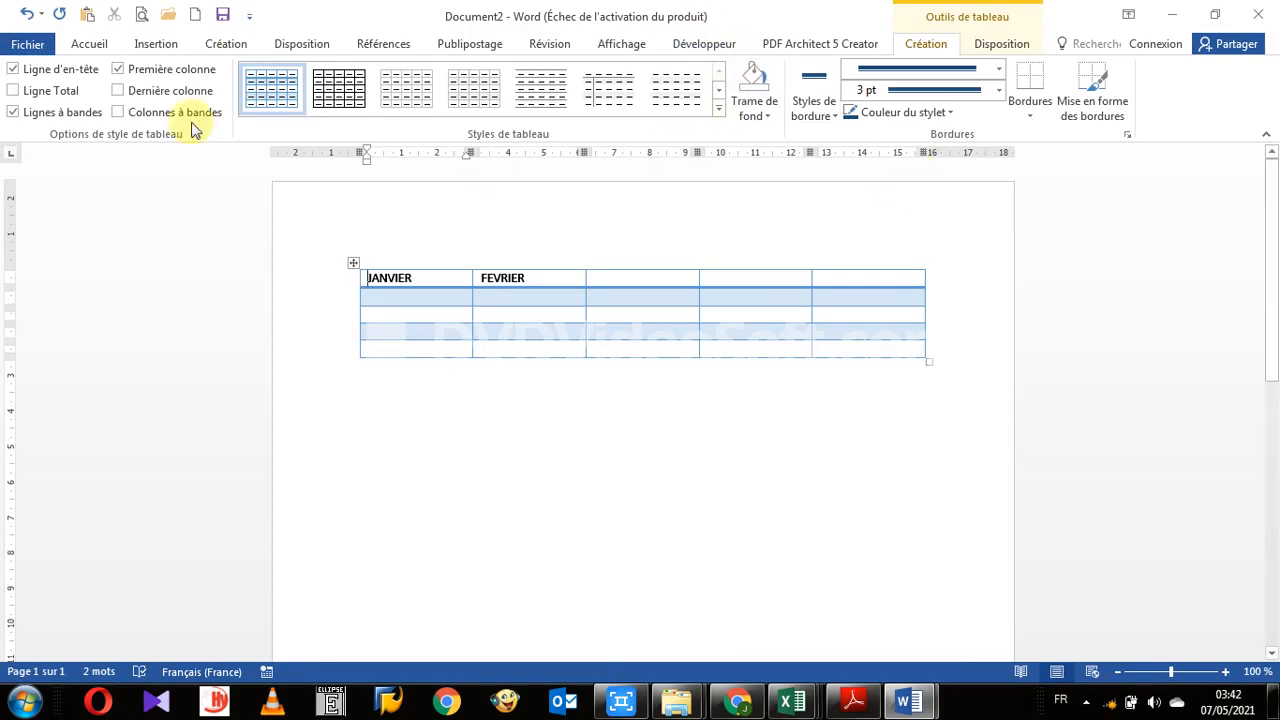
# - Return to the Hysacam company presentation document
pyautogui.click(30, 47)
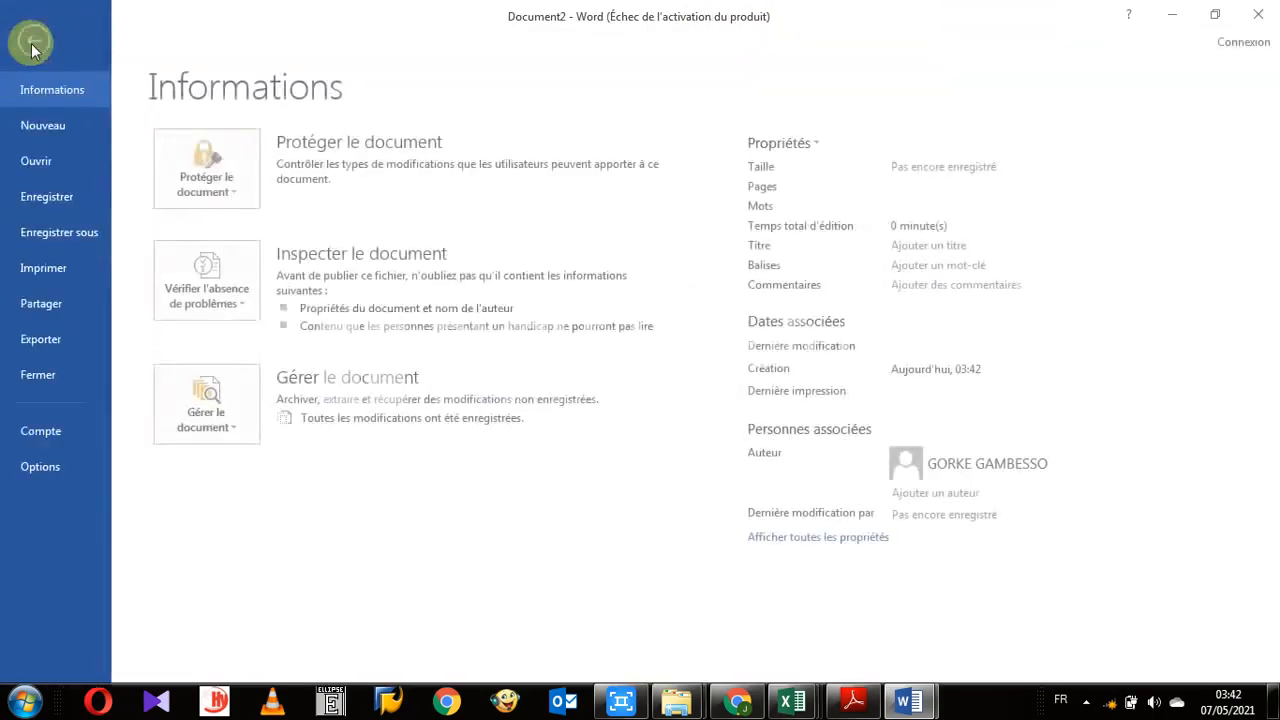
pyautogui.click(35, 28)
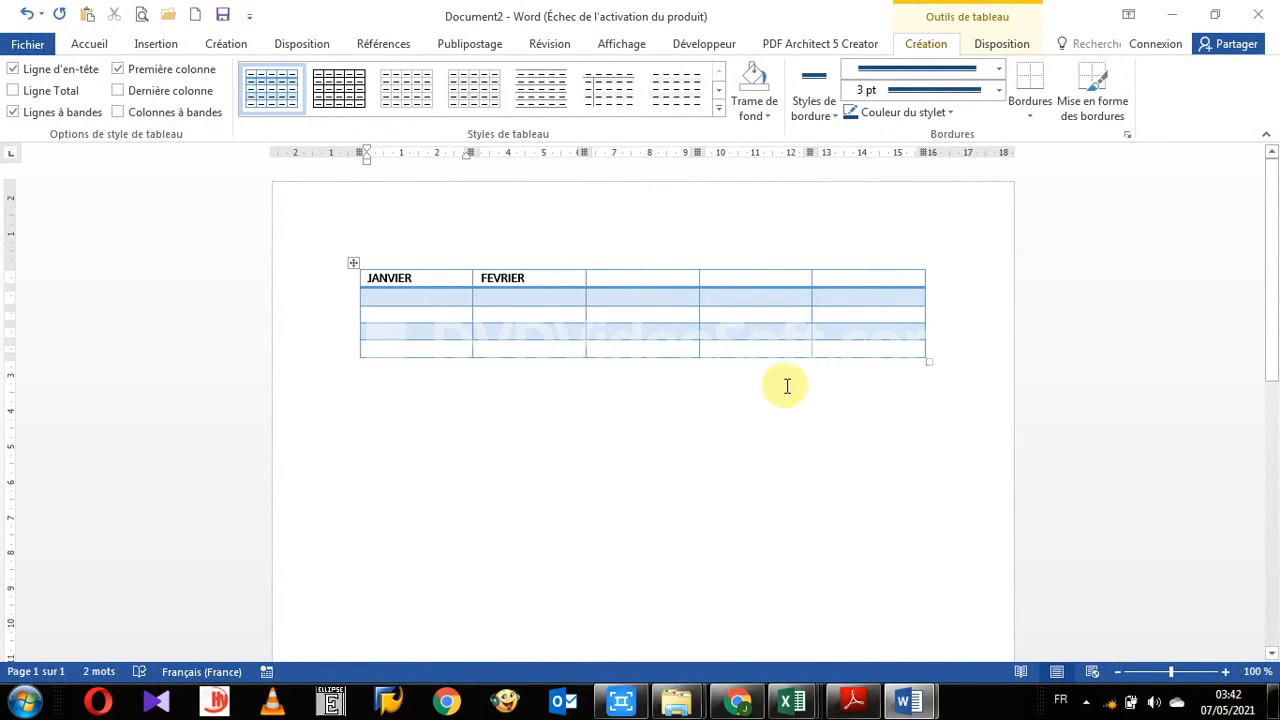
pyautogui.click(542, 402)
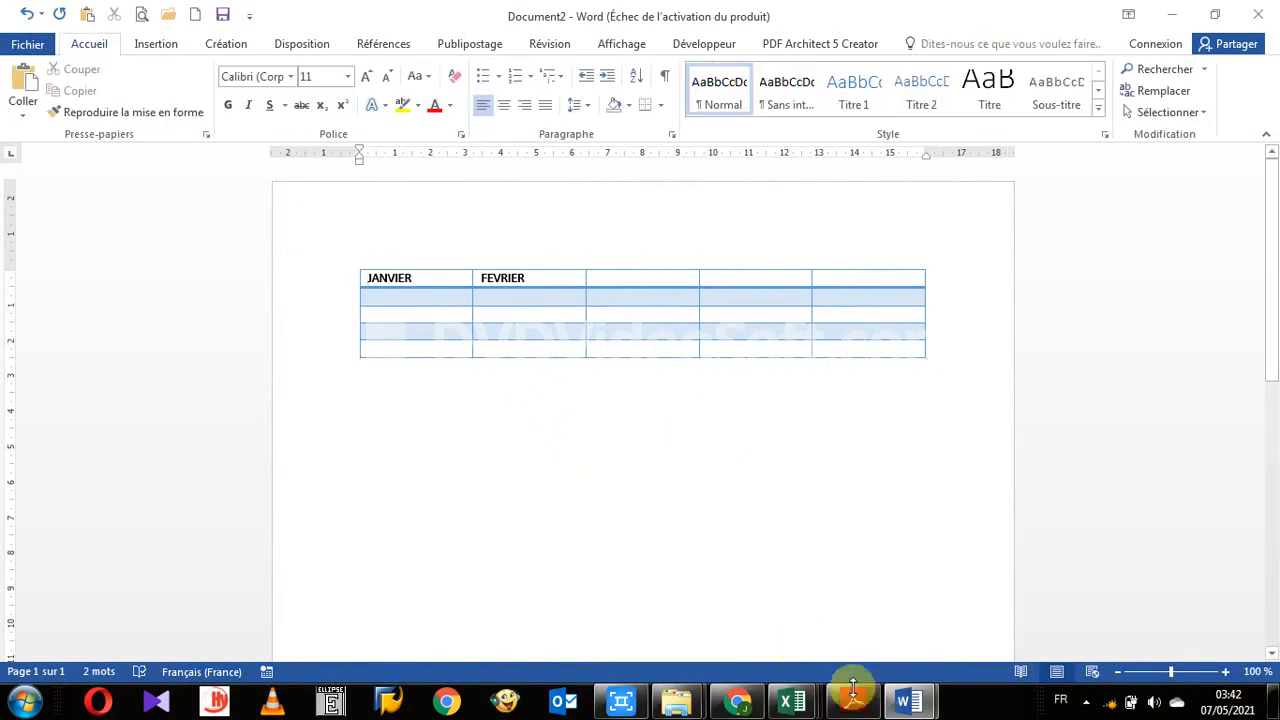
pyautogui.click(843, 620)
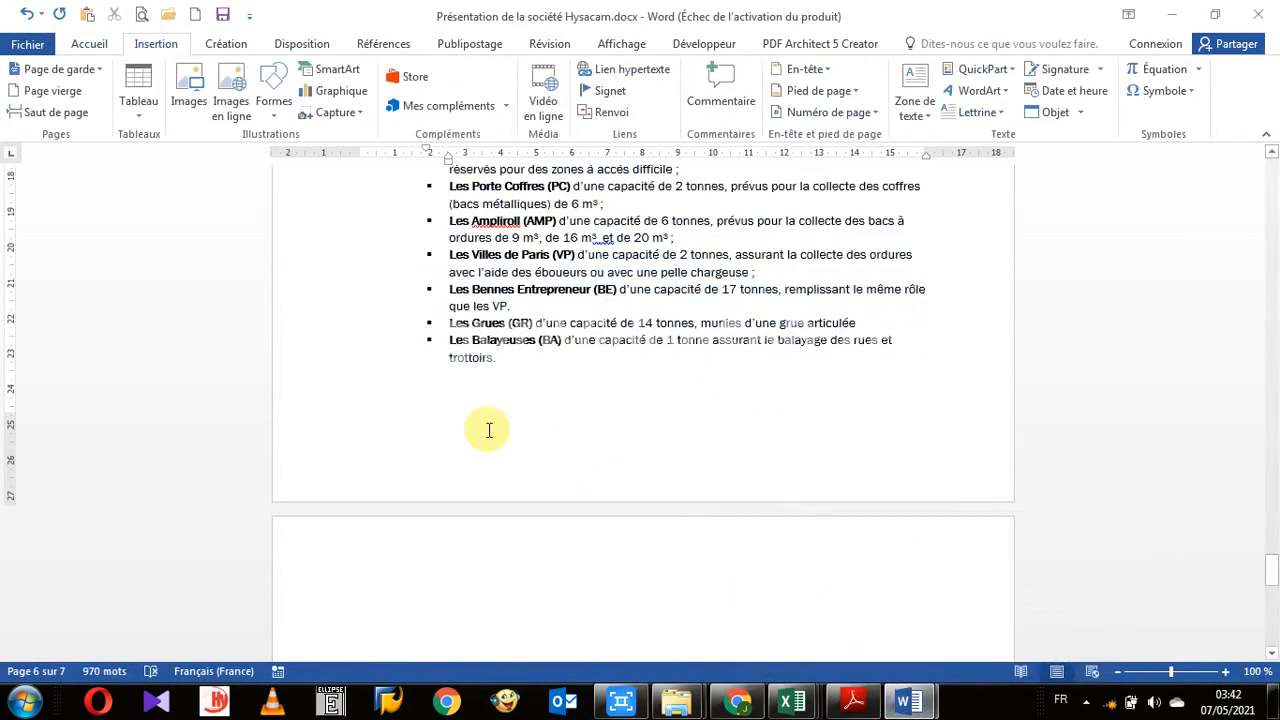
# - Select the Les Balayeuses bullet paragraph and open the new building block dialog for it
pyautogui.moveTo(289, 343); pyautogui.dragTo(295, 368)
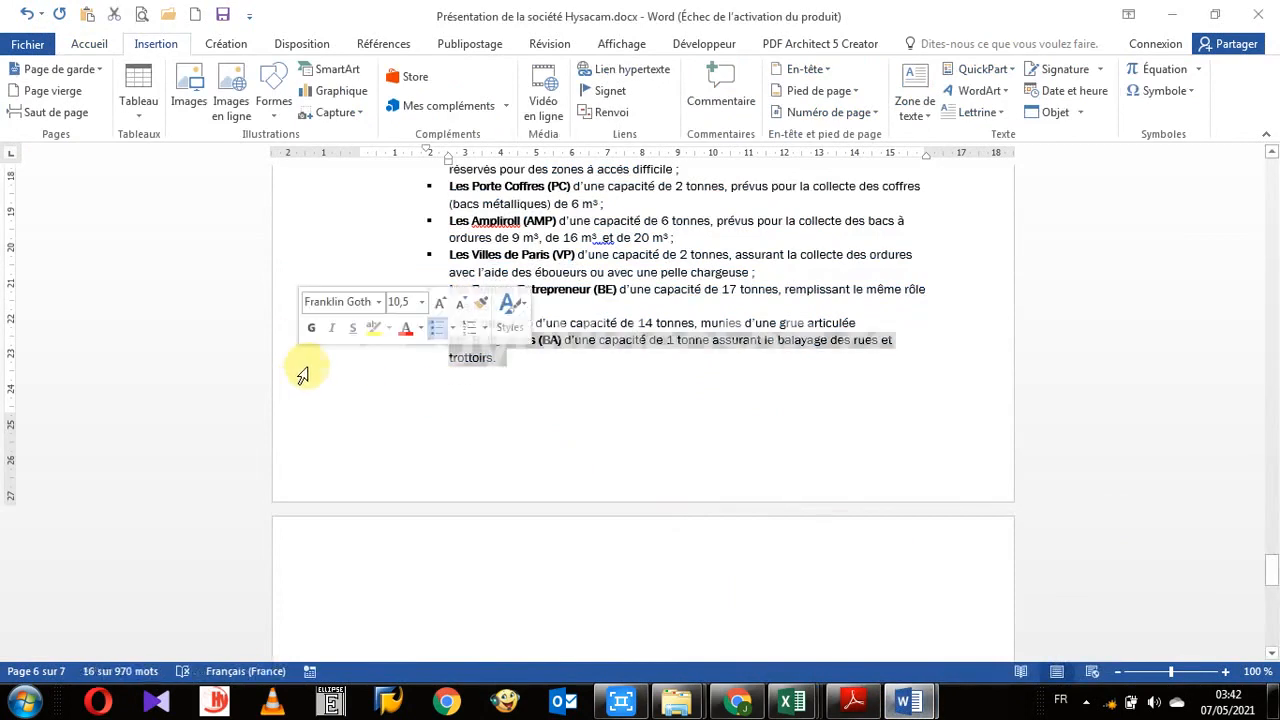
pyautogui.hotkey('alt', 'F3')
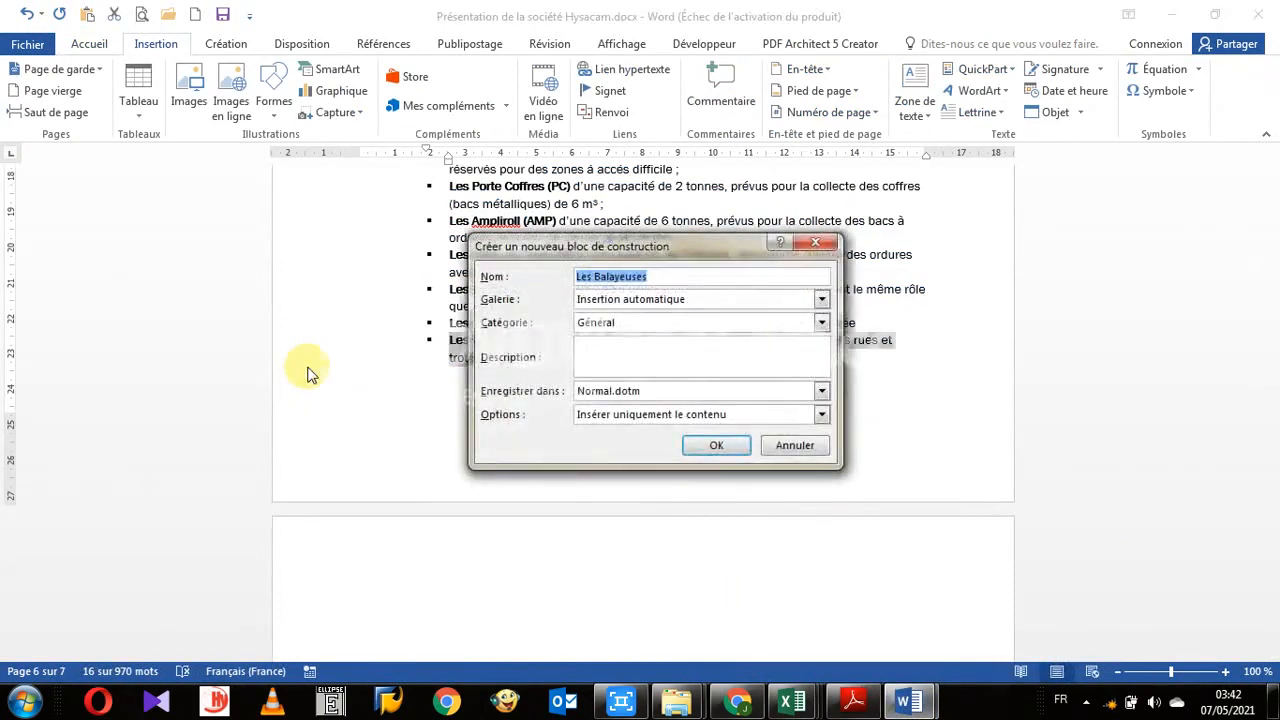
pyautogui.moveTo(601, 246); pyautogui.dragTo(227, 187)
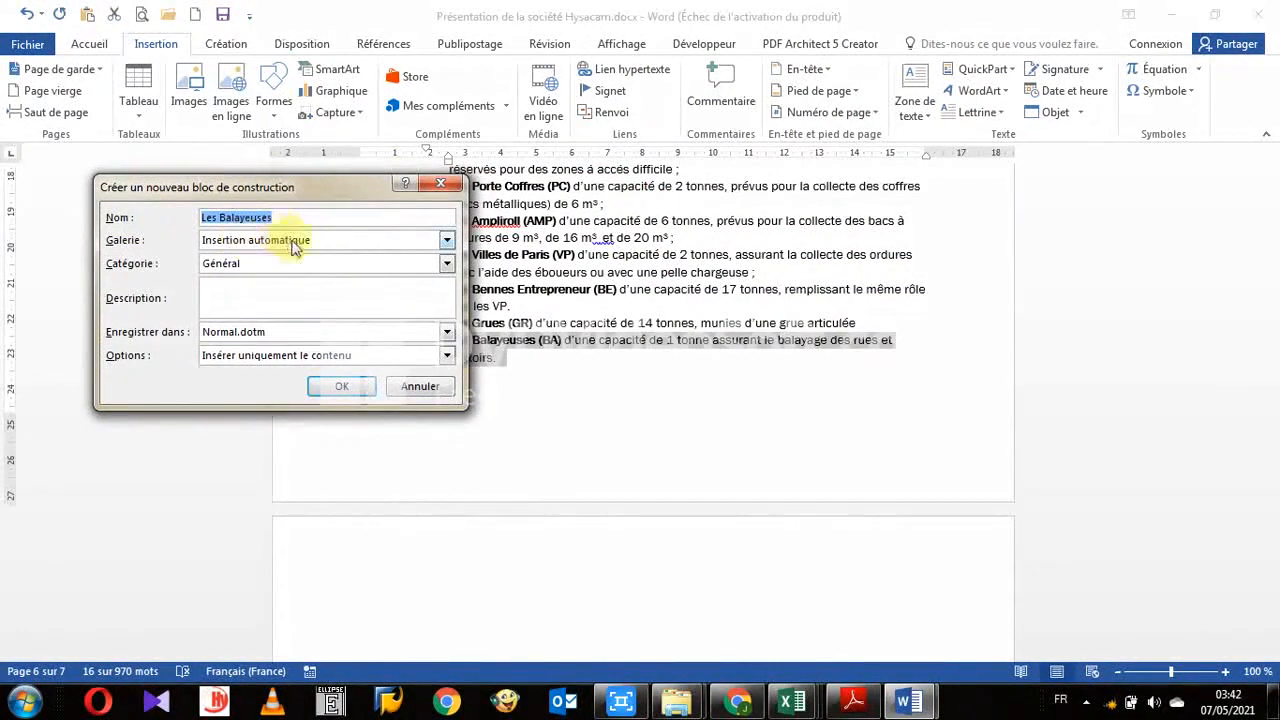
# - Review the gallery, category, save location and insertion option lists, then close the dialog without saving
pyautogui.click(447, 243)
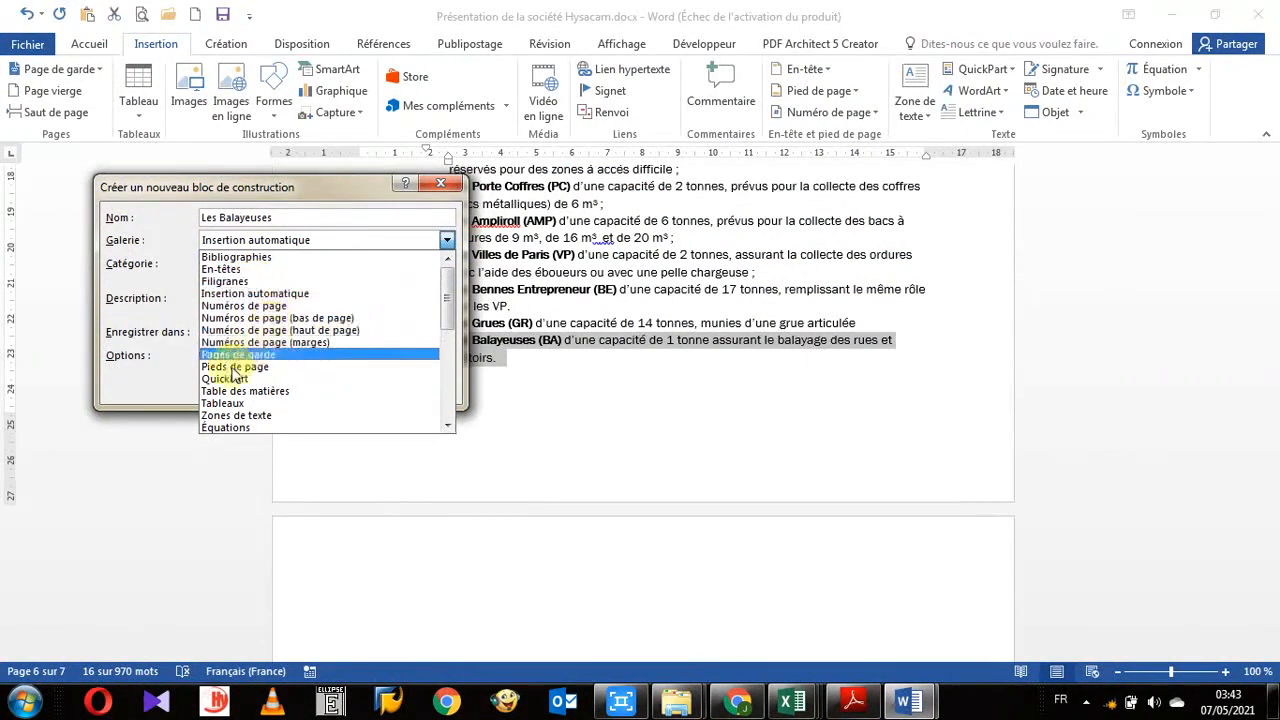
pyautogui.scroll(-1, 450, 311)
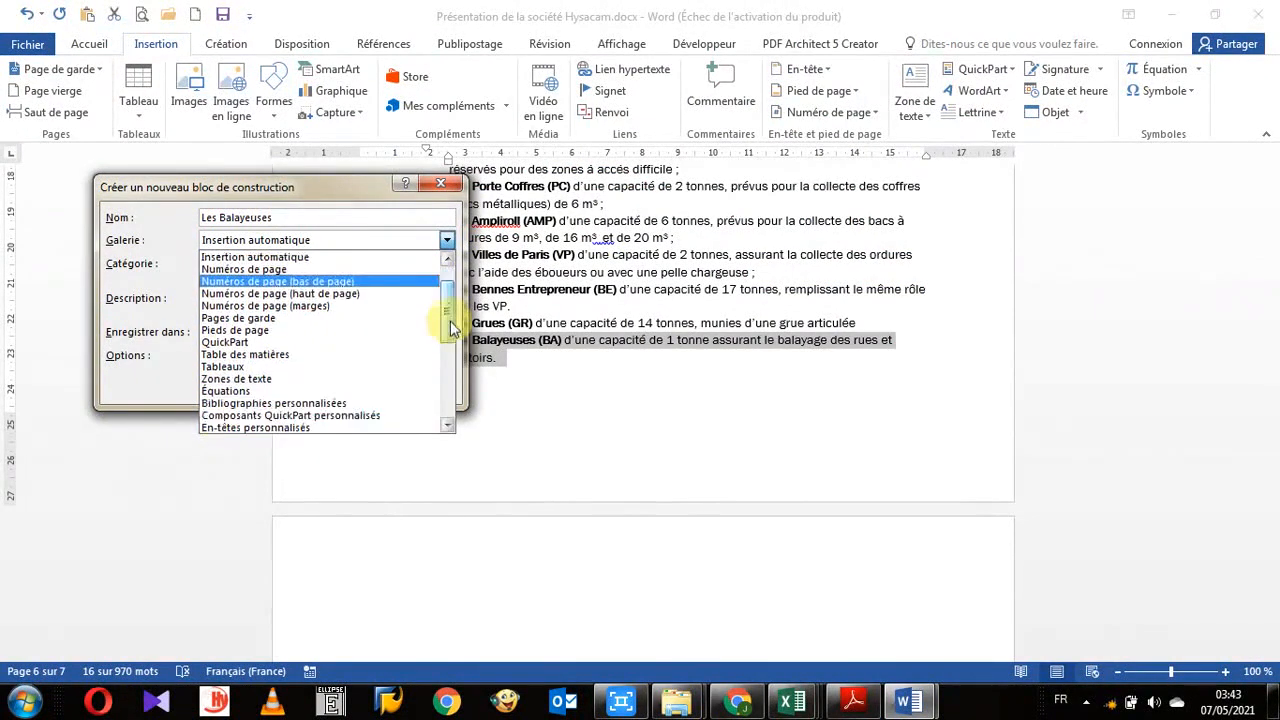
pyautogui.click(158, 300)
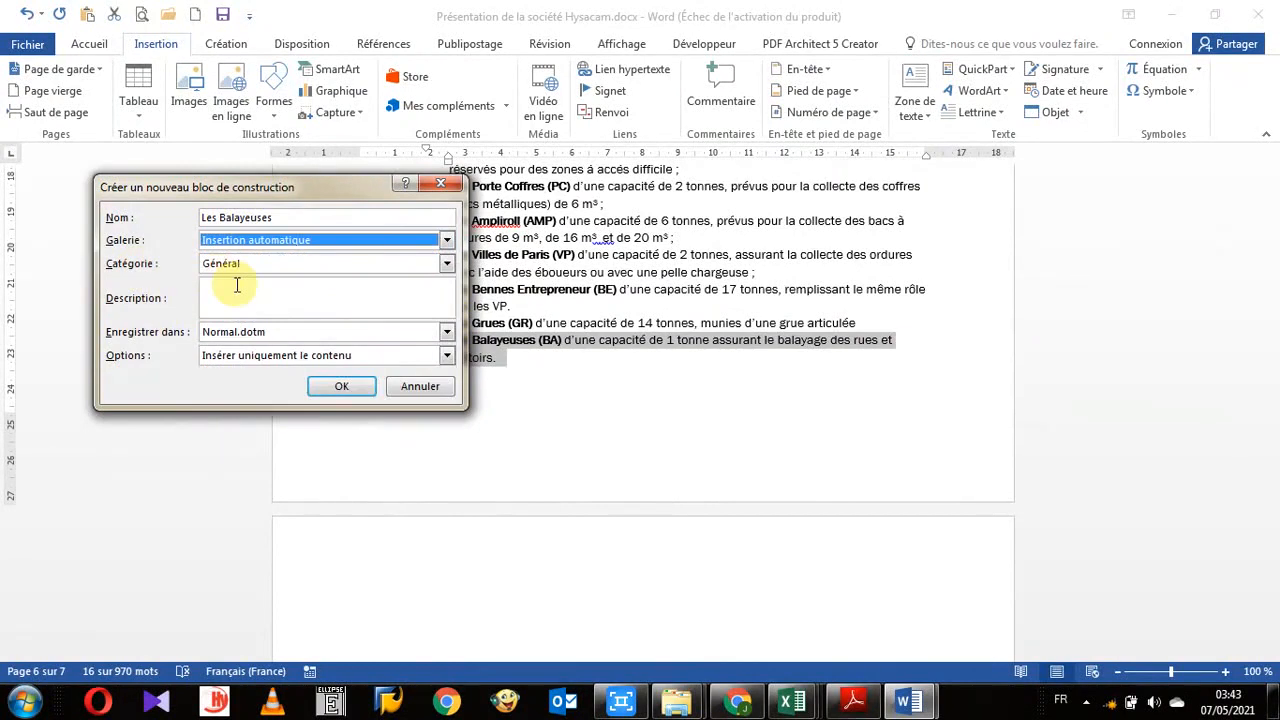
pyautogui.click(447, 266)
pyautogui.click(135, 282)
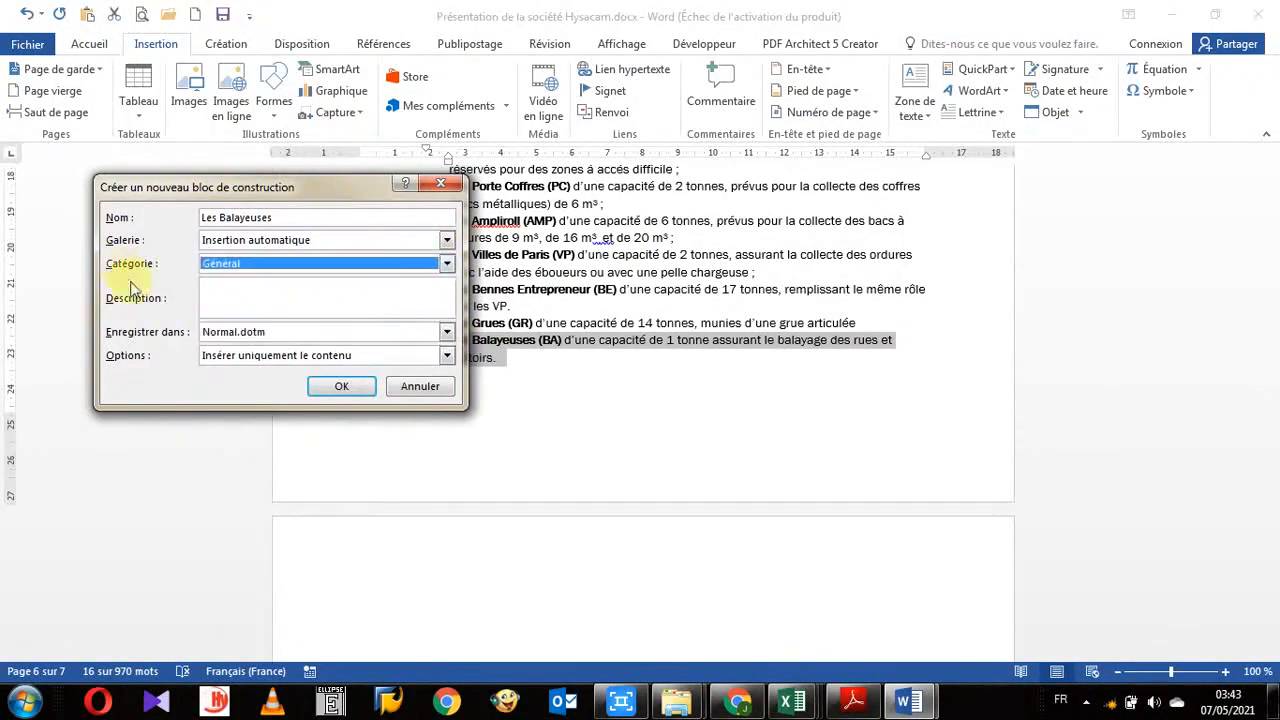
pyautogui.click(248, 296)
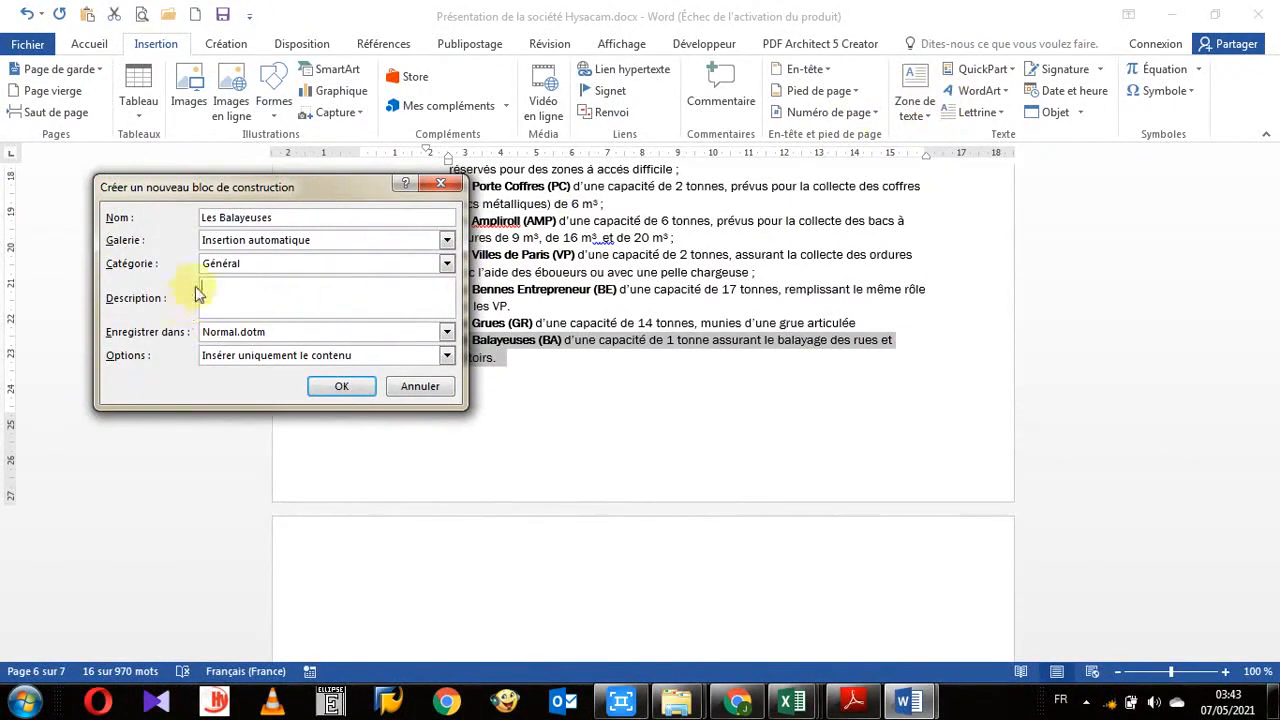
pyautogui.click(265, 340)
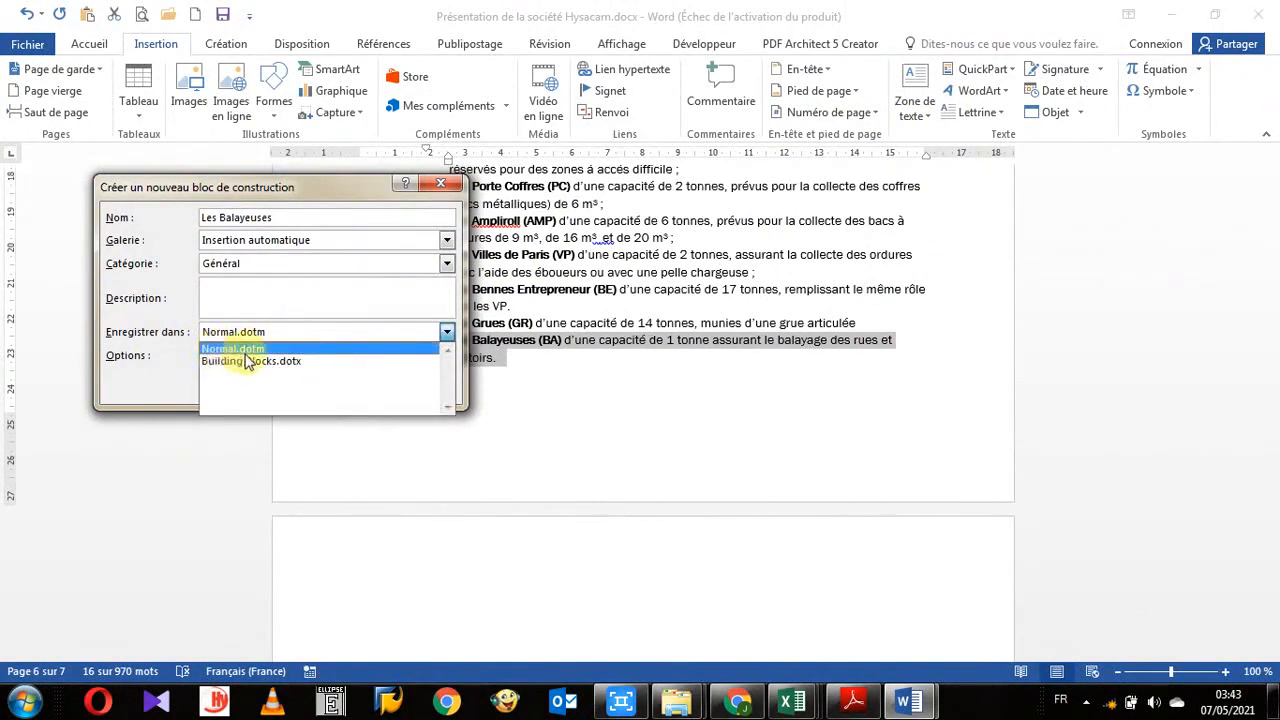
pyautogui.click(150, 312)
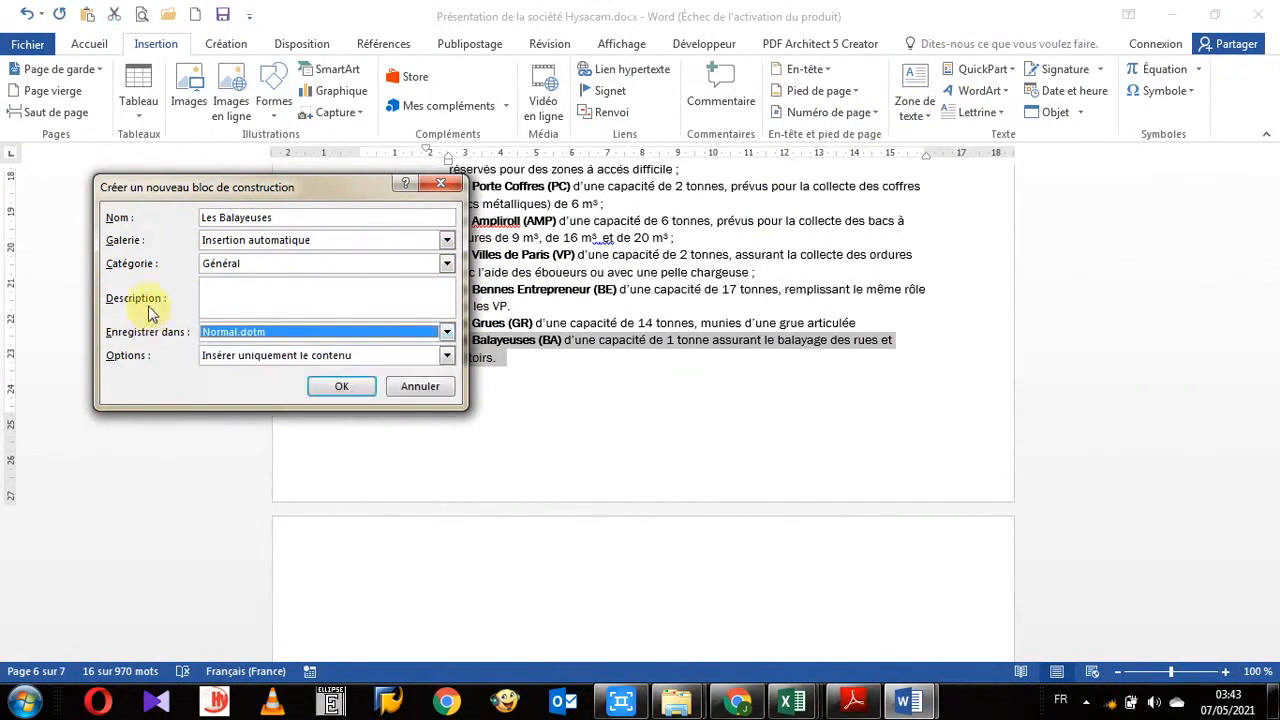
pyautogui.click(250, 333)
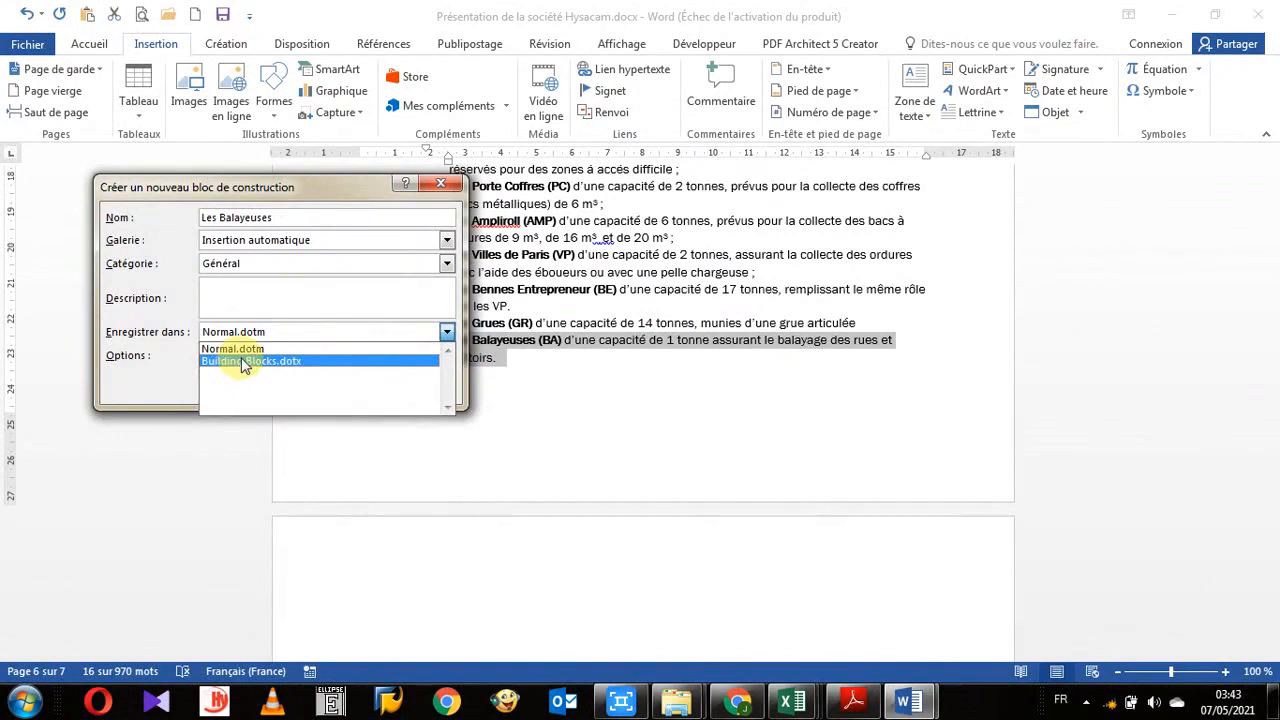
pyautogui.click(165, 318)
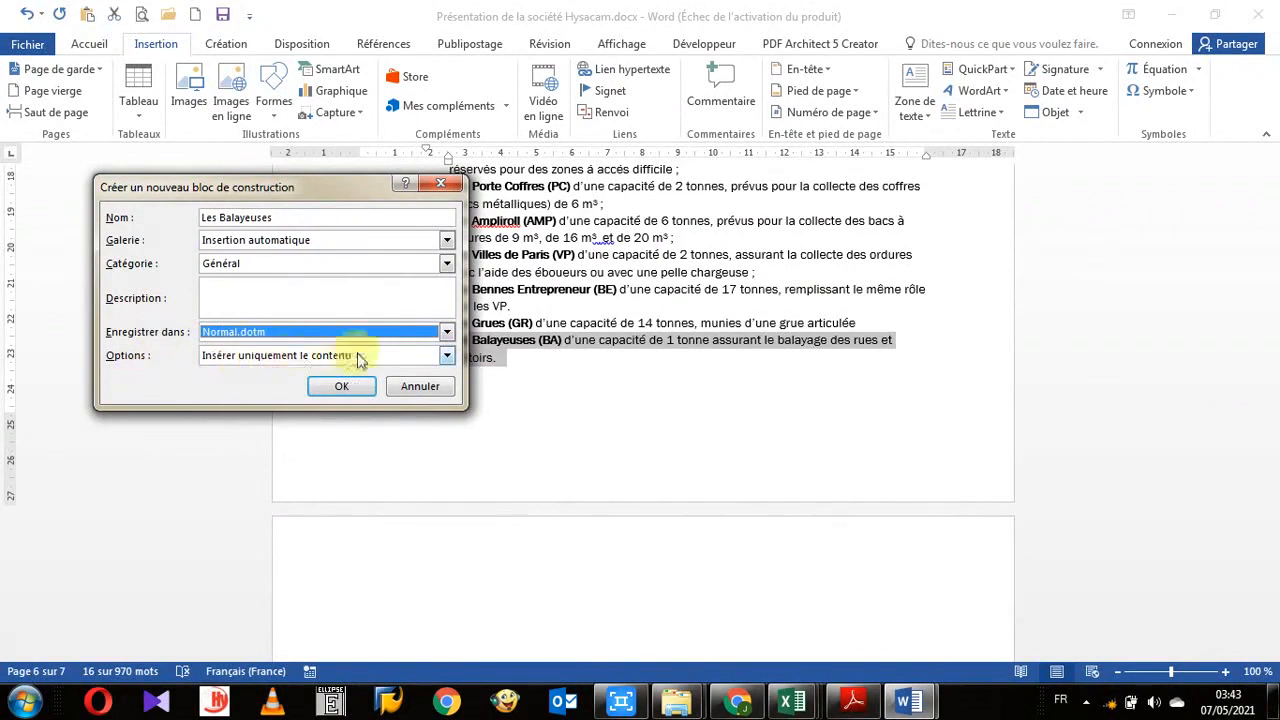
pyautogui.click(447, 358)
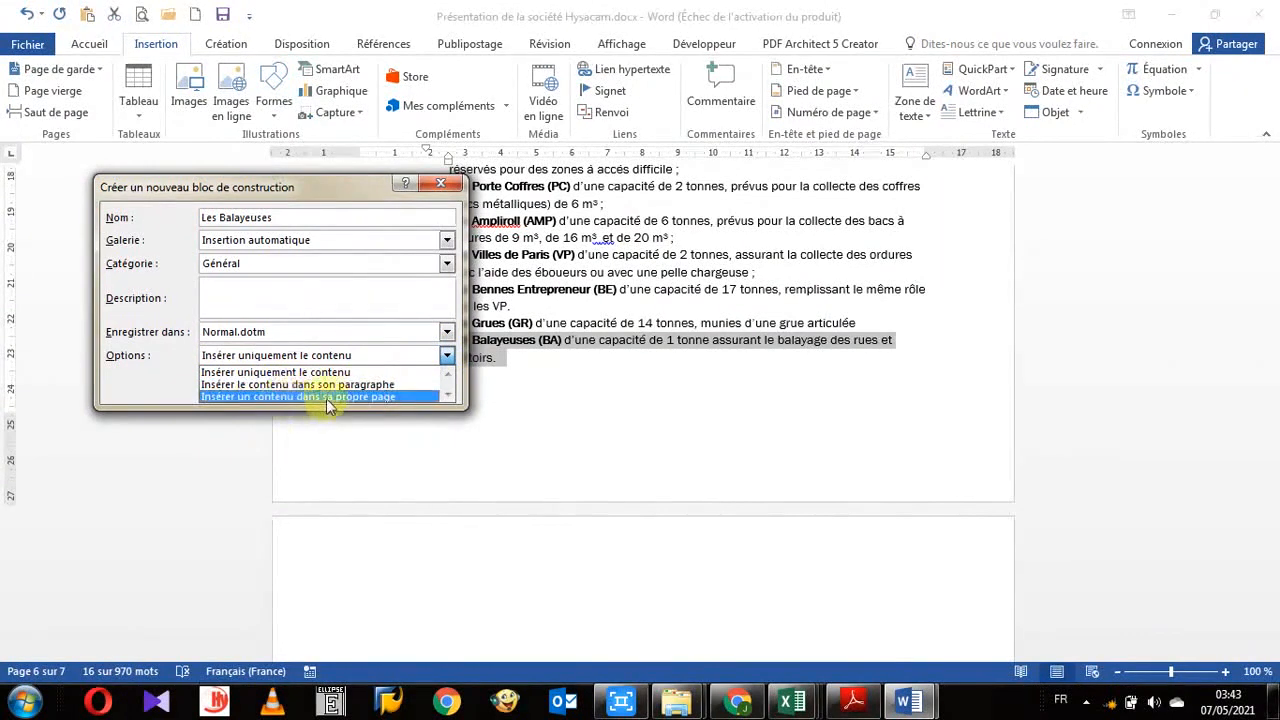
pyautogui.click(458, 190)
pyautogui.click(424, 382)
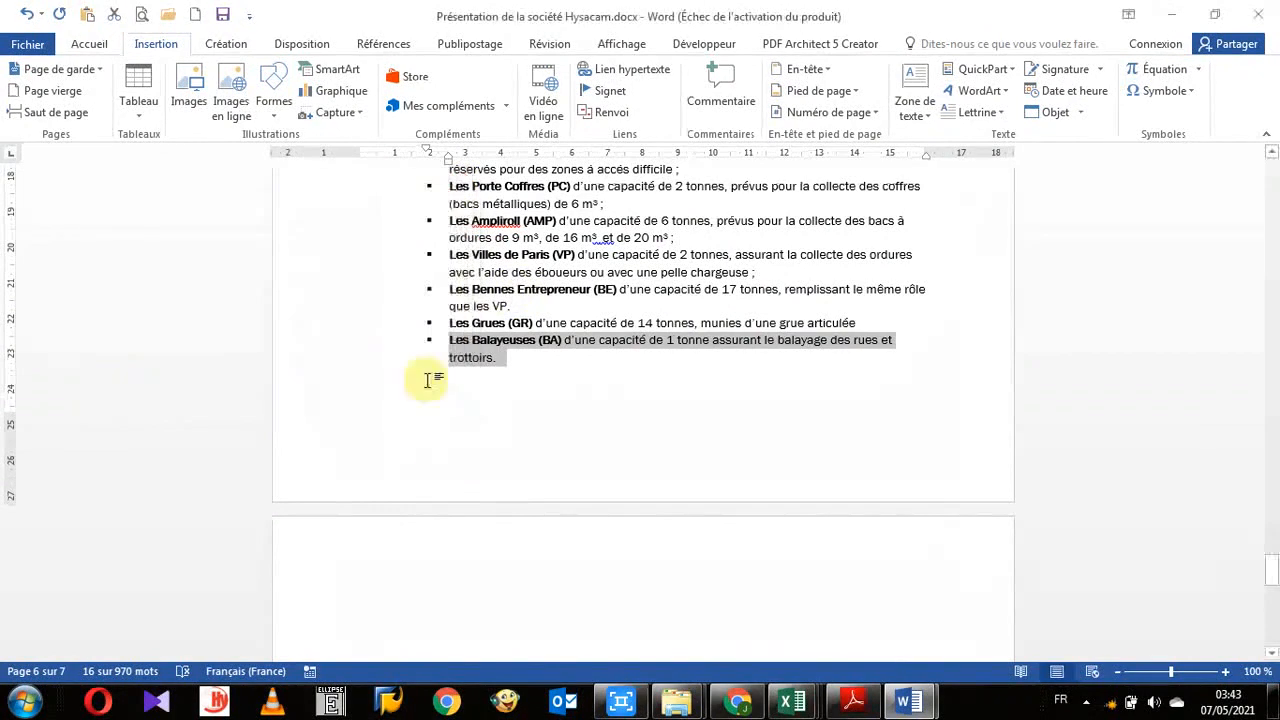
pyautogui.scroll(3, 714, 391)
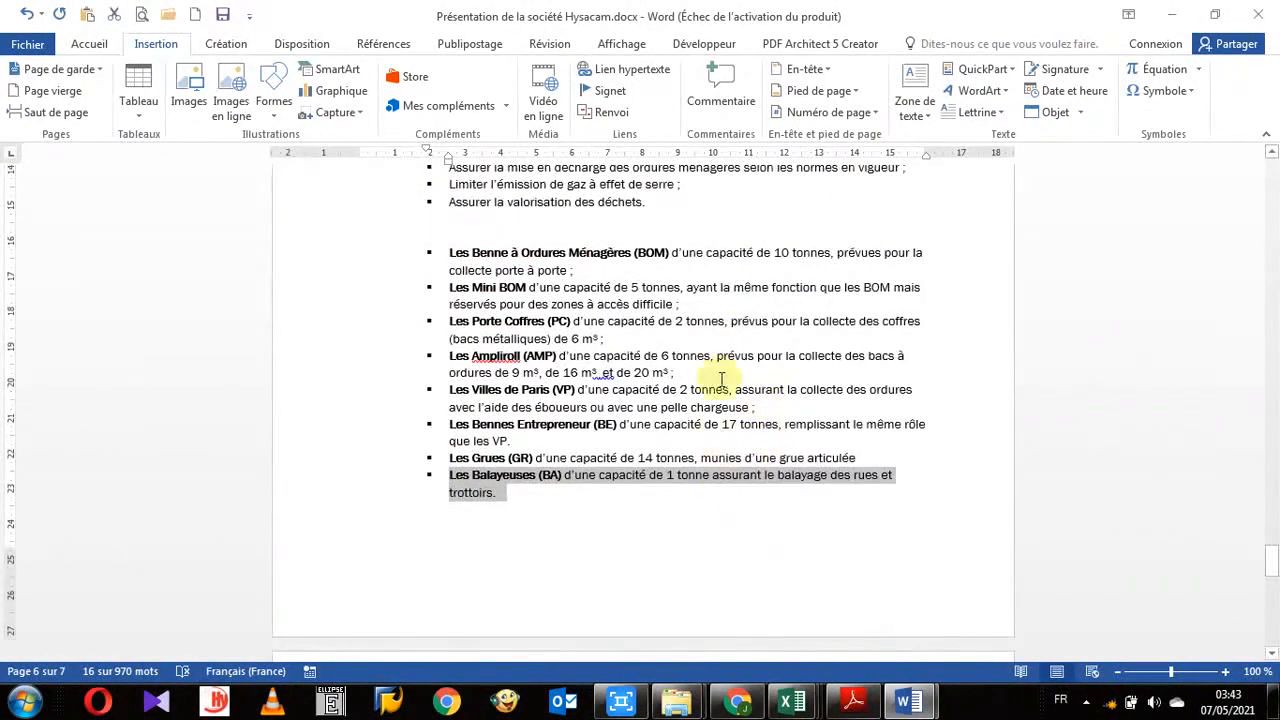
pyautogui.scroll(-1, 863, 113)
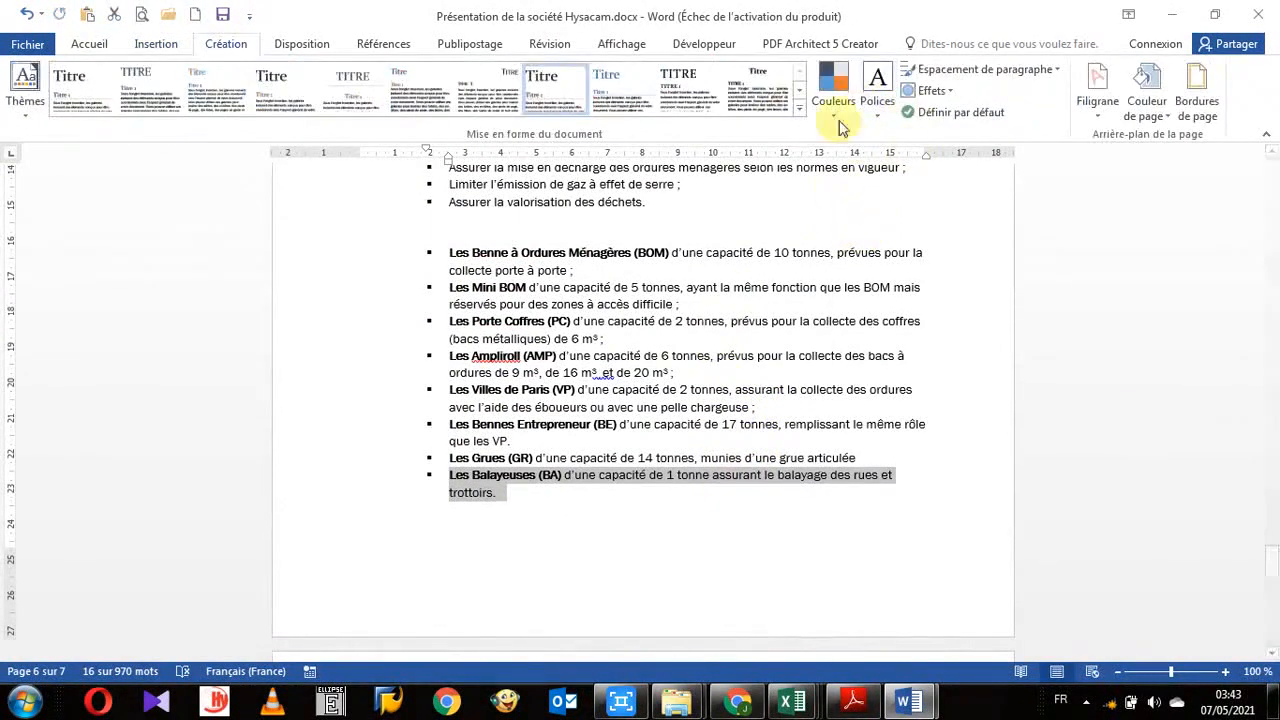
pyautogui.click(156, 44)
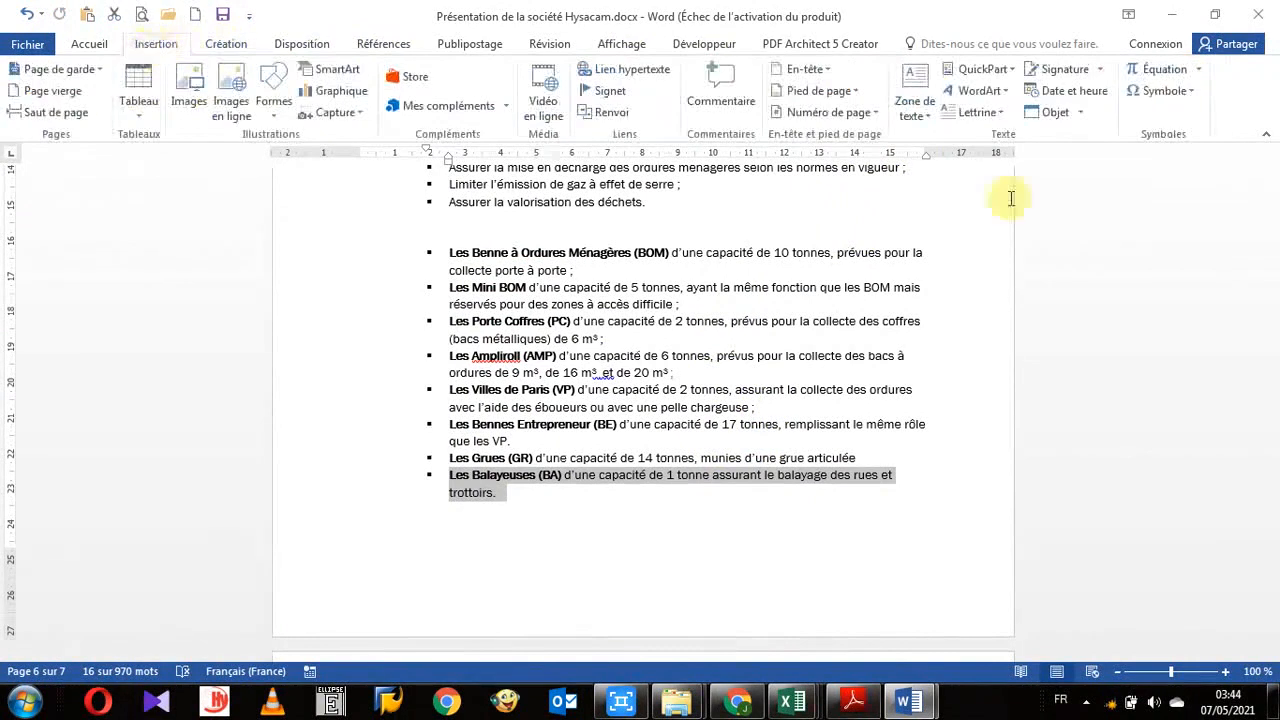
# - Open the Building Blocks Organizer and sort its block list by name, gallery, category and template, widening the name column
pyautogui.click(985, 69)
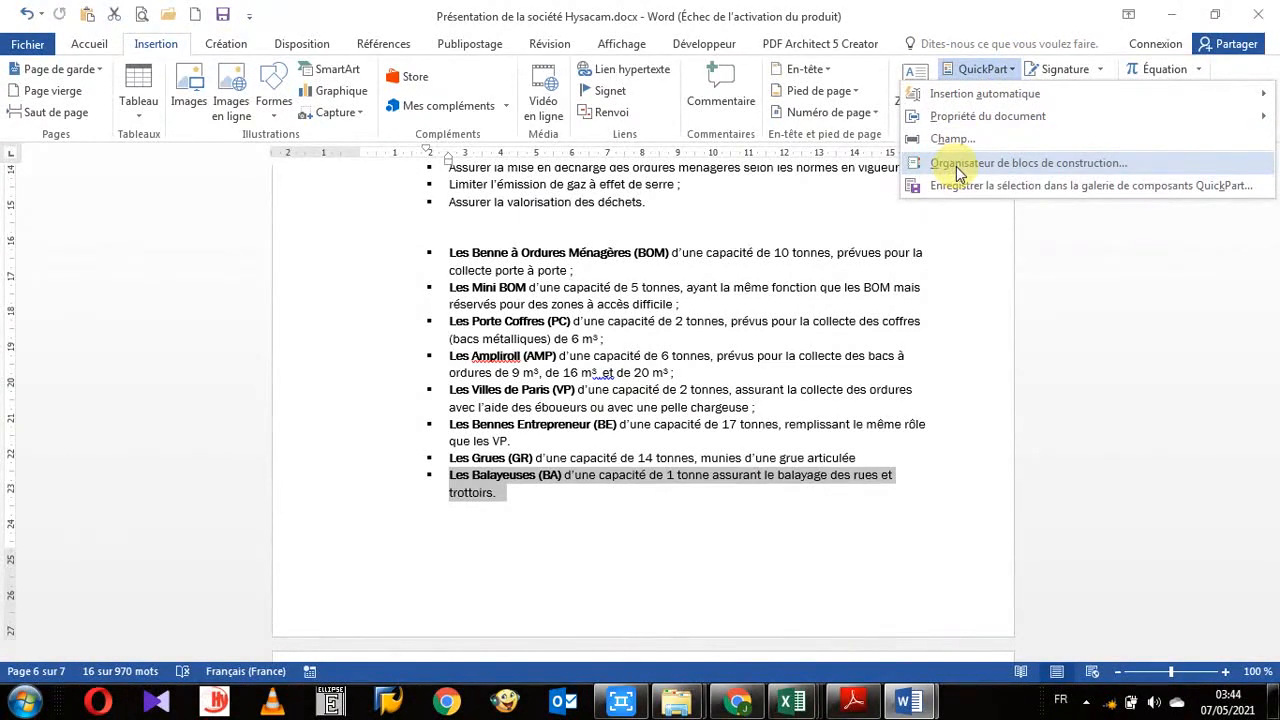
pyautogui.click(956, 166)
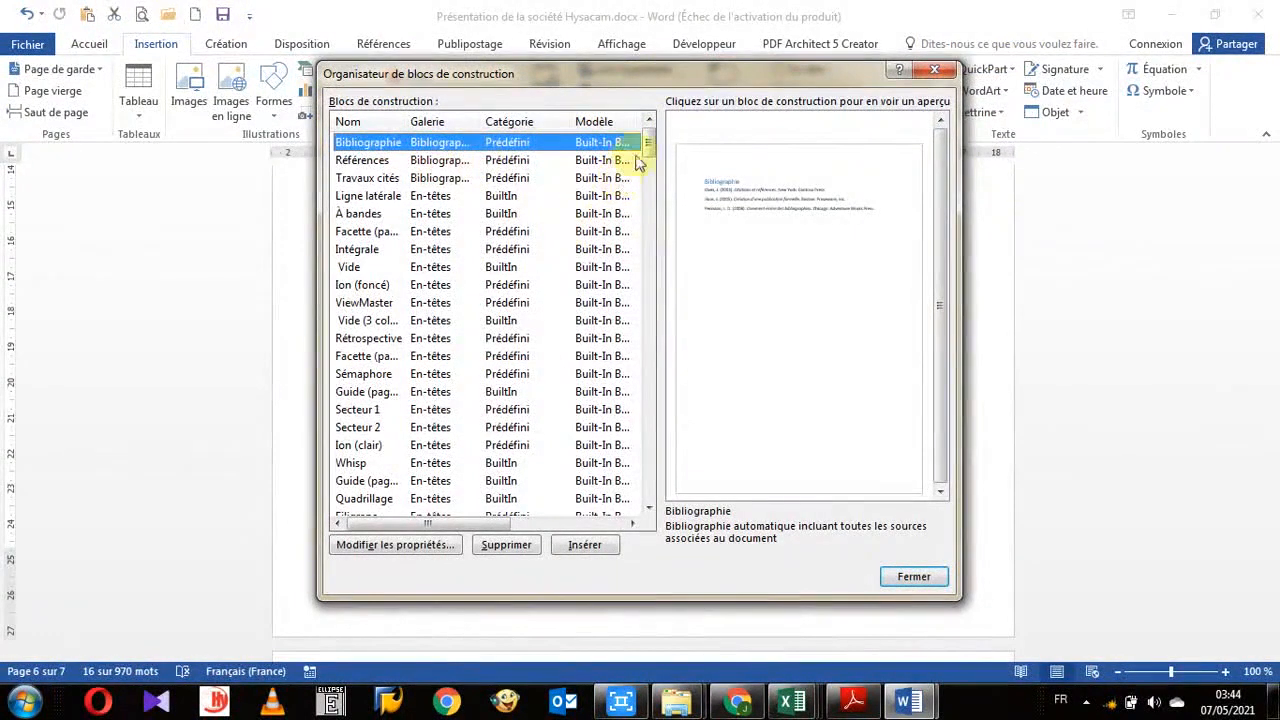
pyautogui.moveTo(647, 148); pyautogui.dragTo(683, 143)
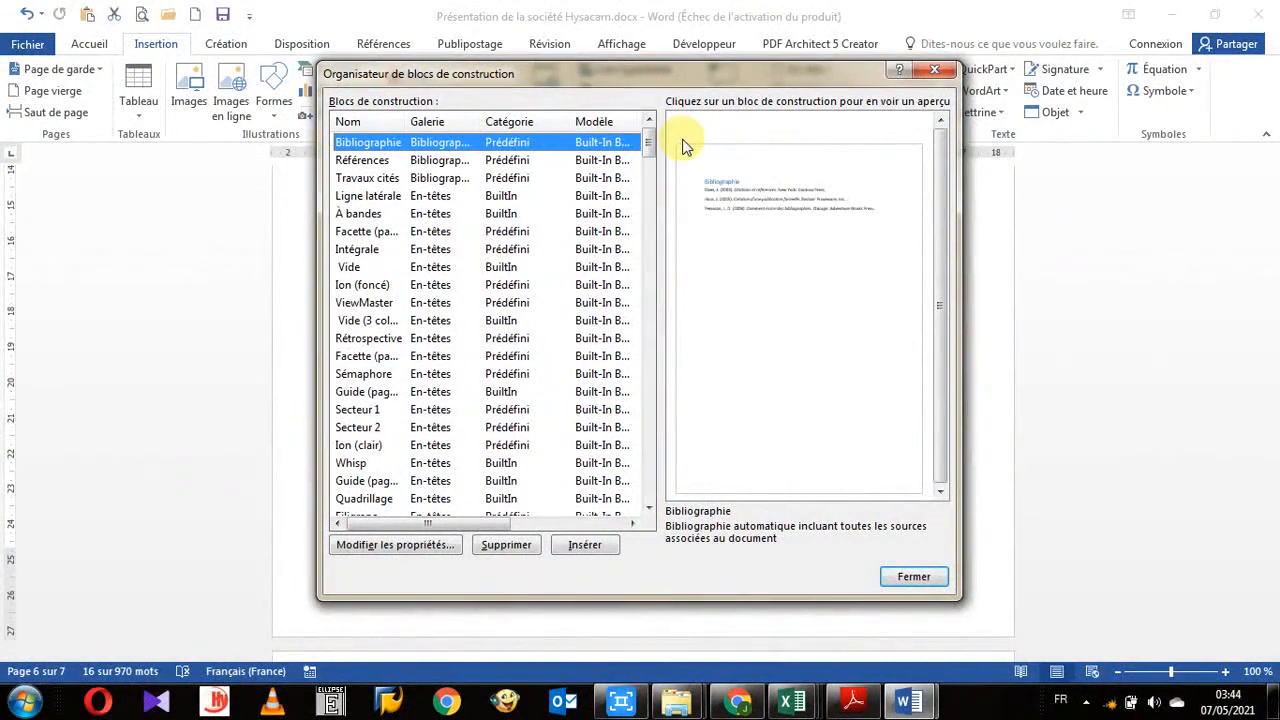
pyautogui.click(362, 124)
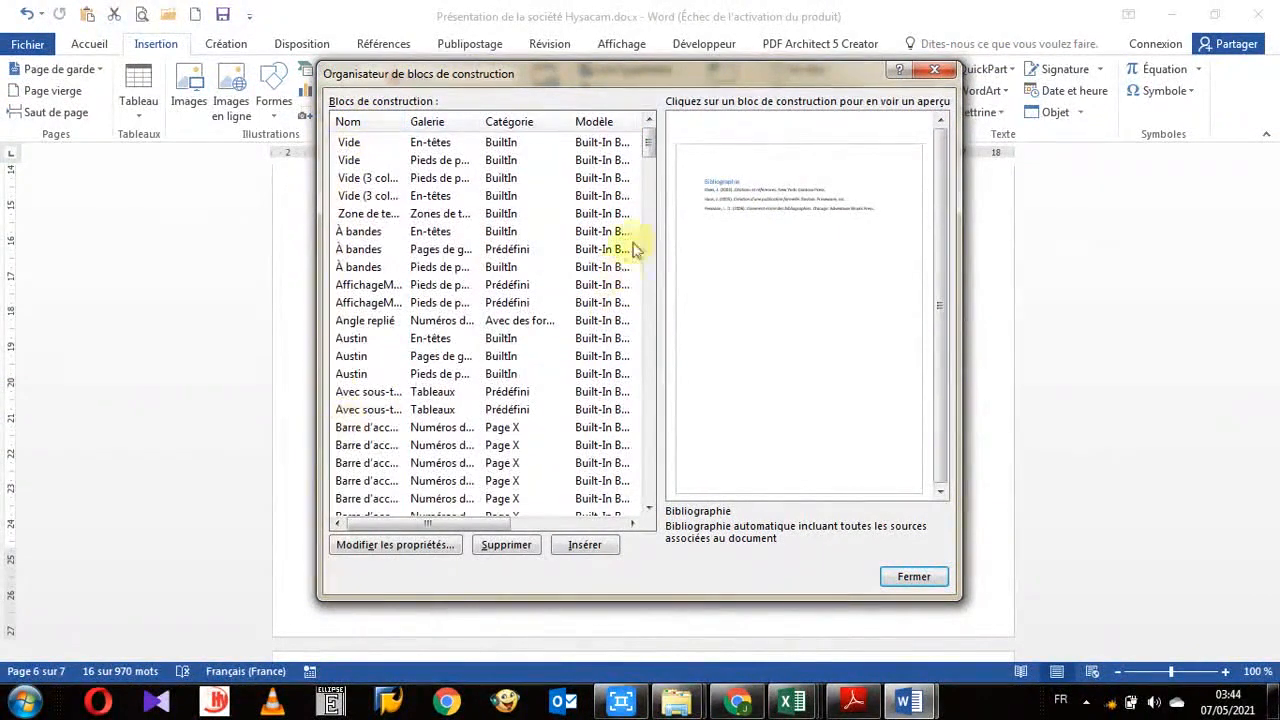
pyautogui.moveTo(648, 160)
pyautogui.mouseDown()
pyautogui.moveTo(654, 200)
pyautogui.moveTo(663, 171)
pyautogui.mouseUp()
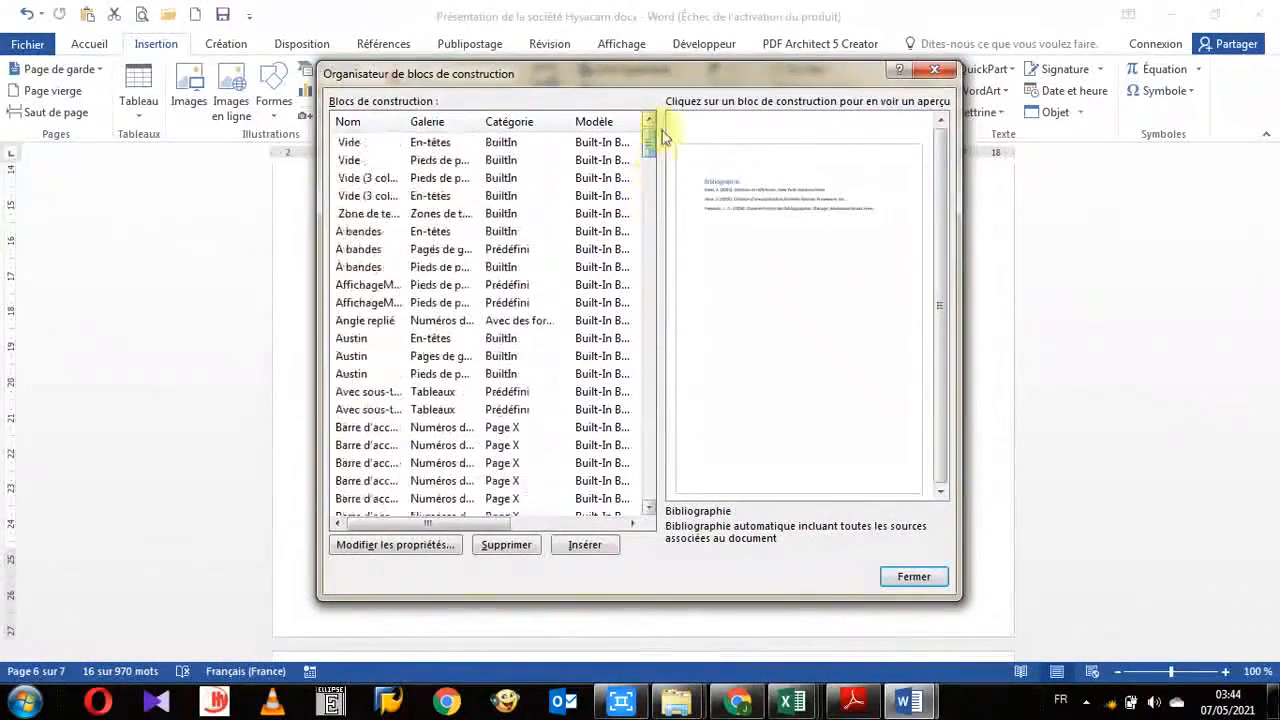
pyautogui.click(425, 121)
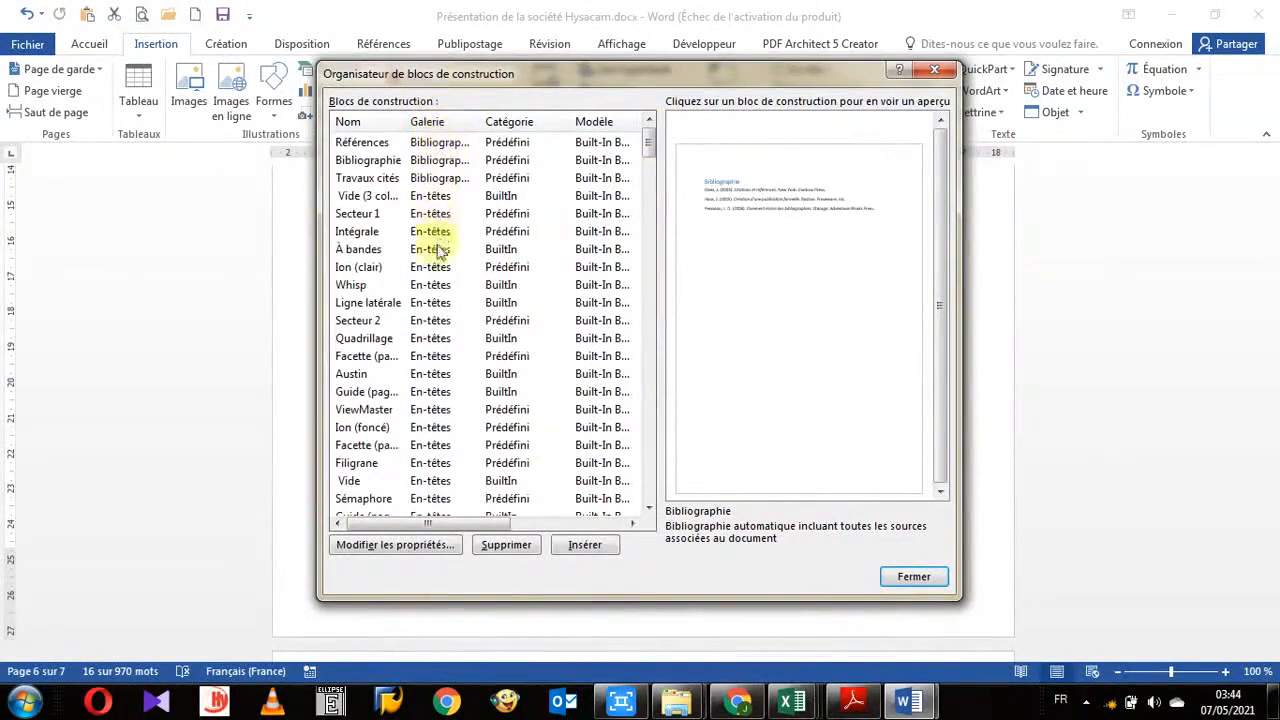
pyautogui.moveTo(647, 148); pyautogui.dragTo(680, 163)
pyautogui.click(538, 128)
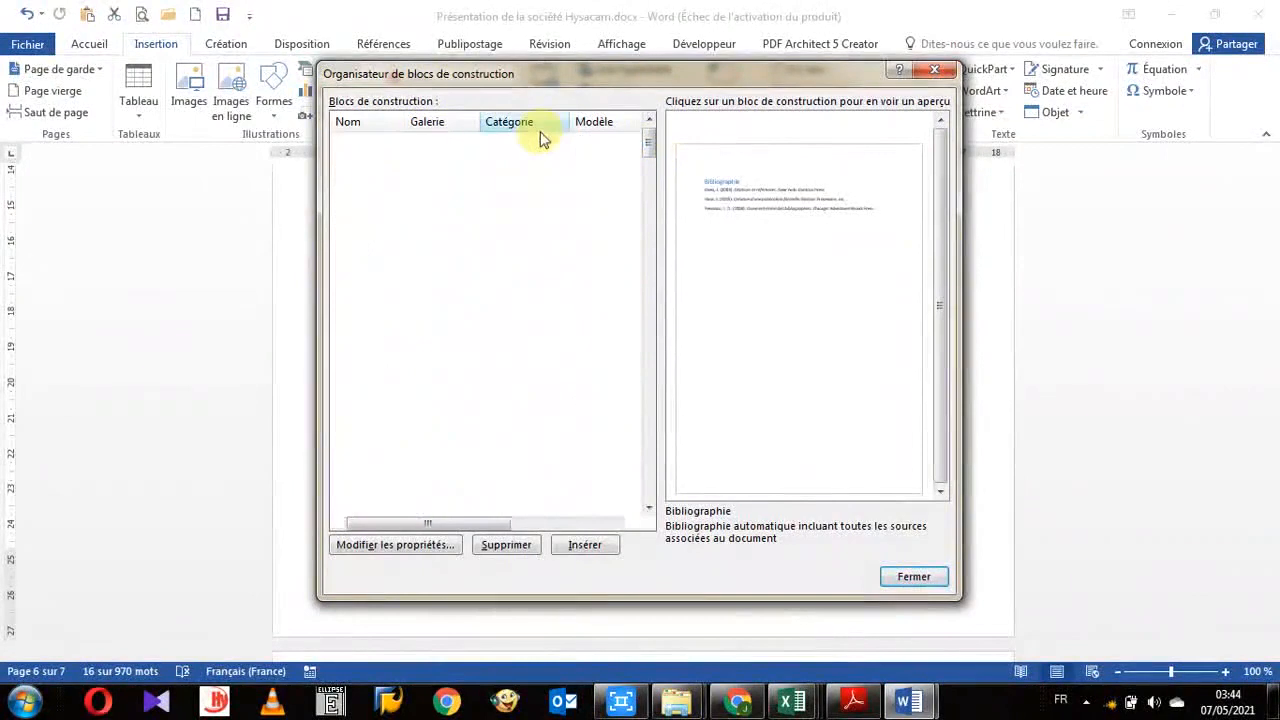
pyautogui.click(588, 128)
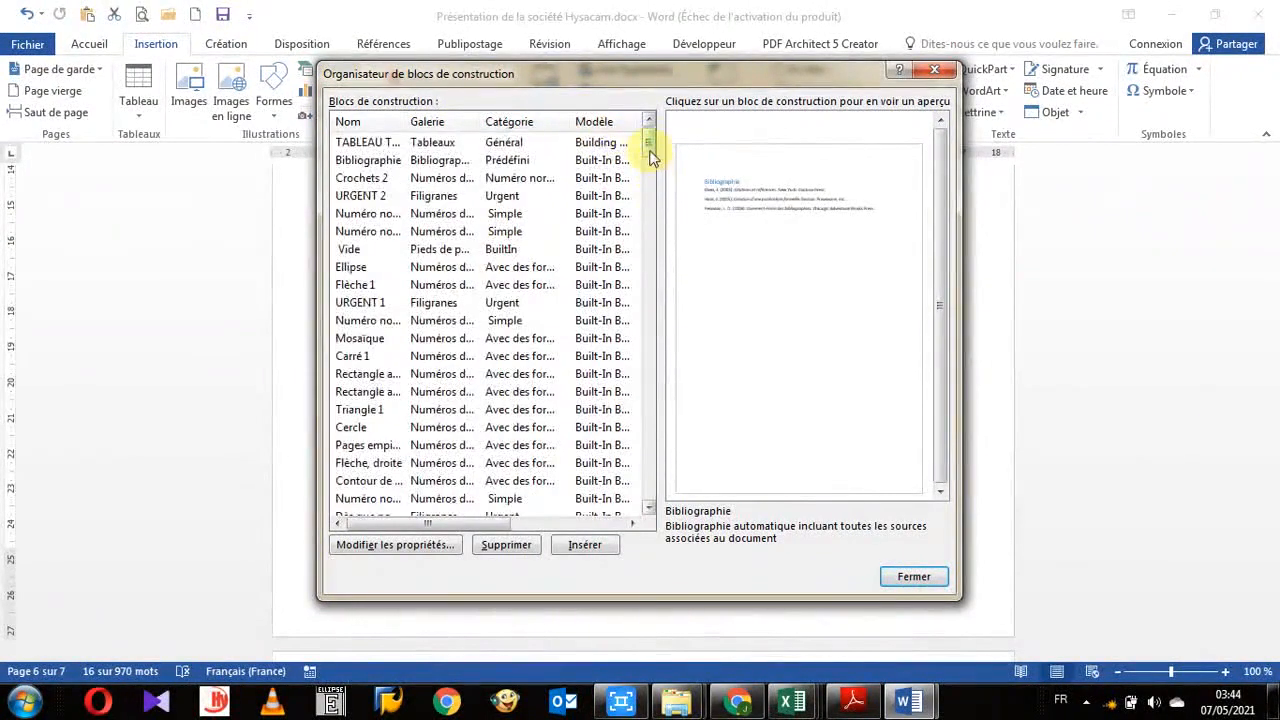
pyautogui.moveTo(650, 155)
pyautogui.mouseDown()
pyautogui.moveTo(651, 271)
pyautogui.moveTo(648, 150)
pyautogui.mouseUp()
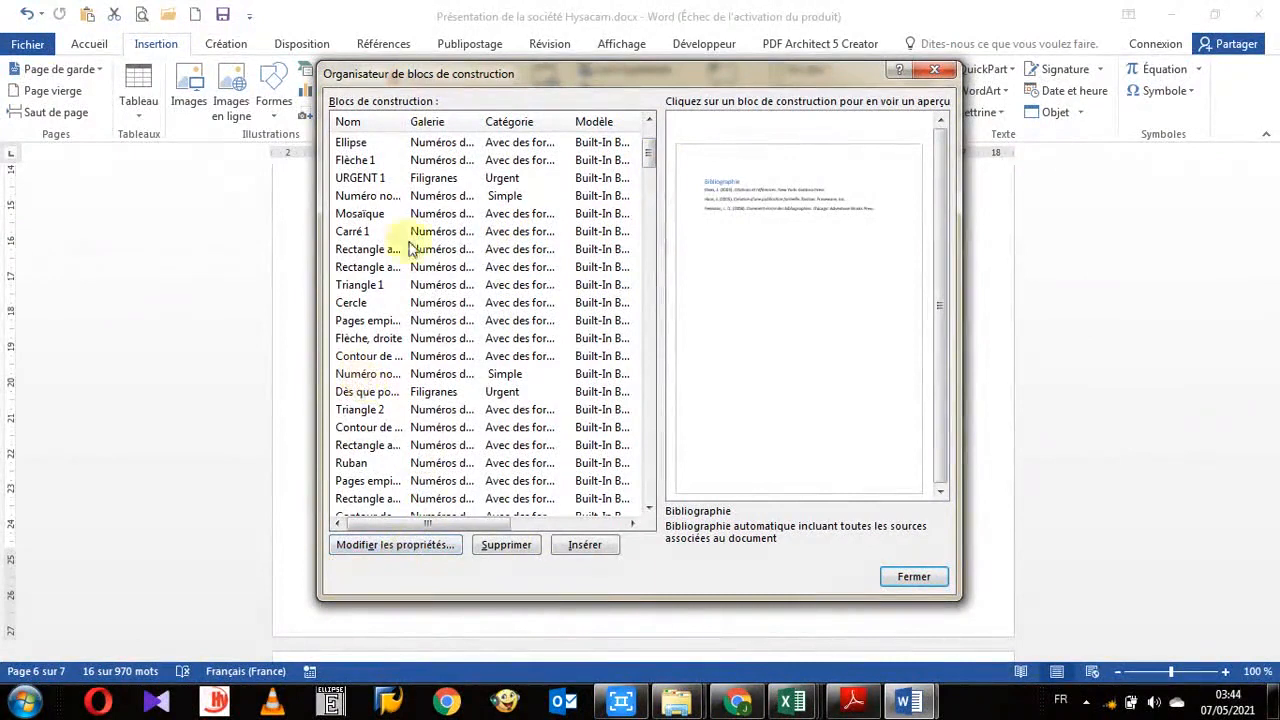
pyautogui.click(389, 121)
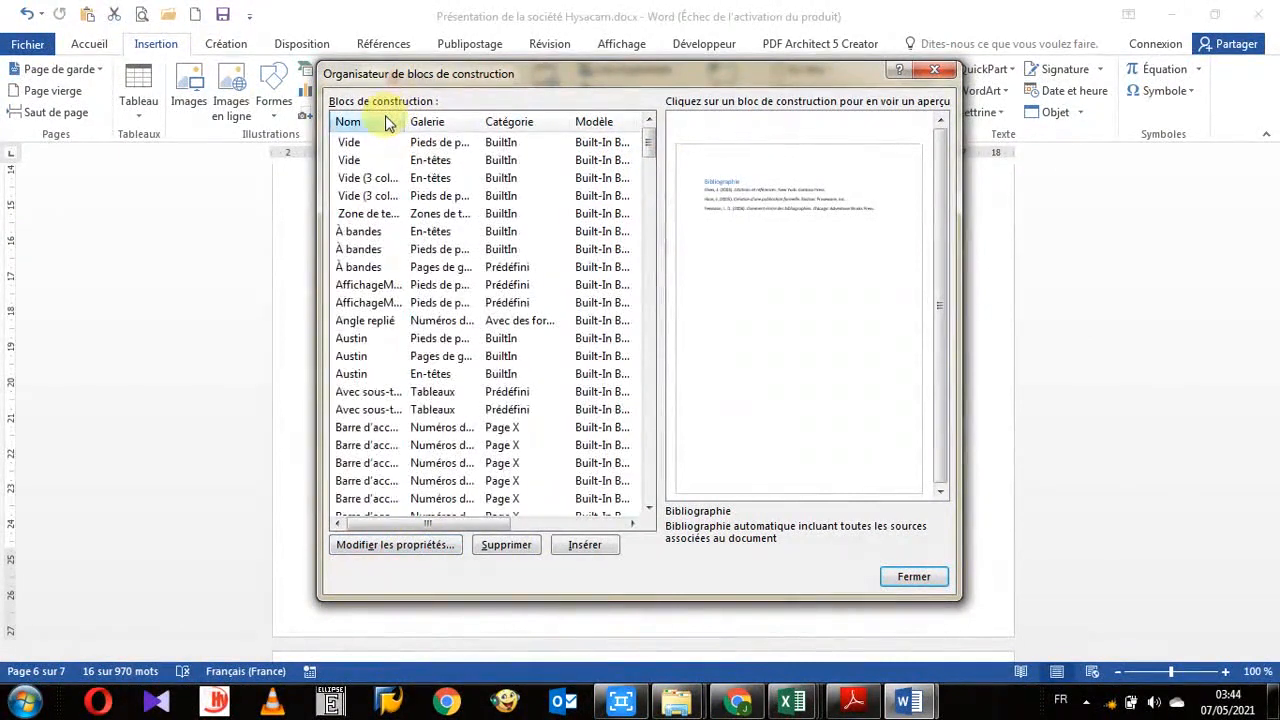
pyautogui.click(421, 122)
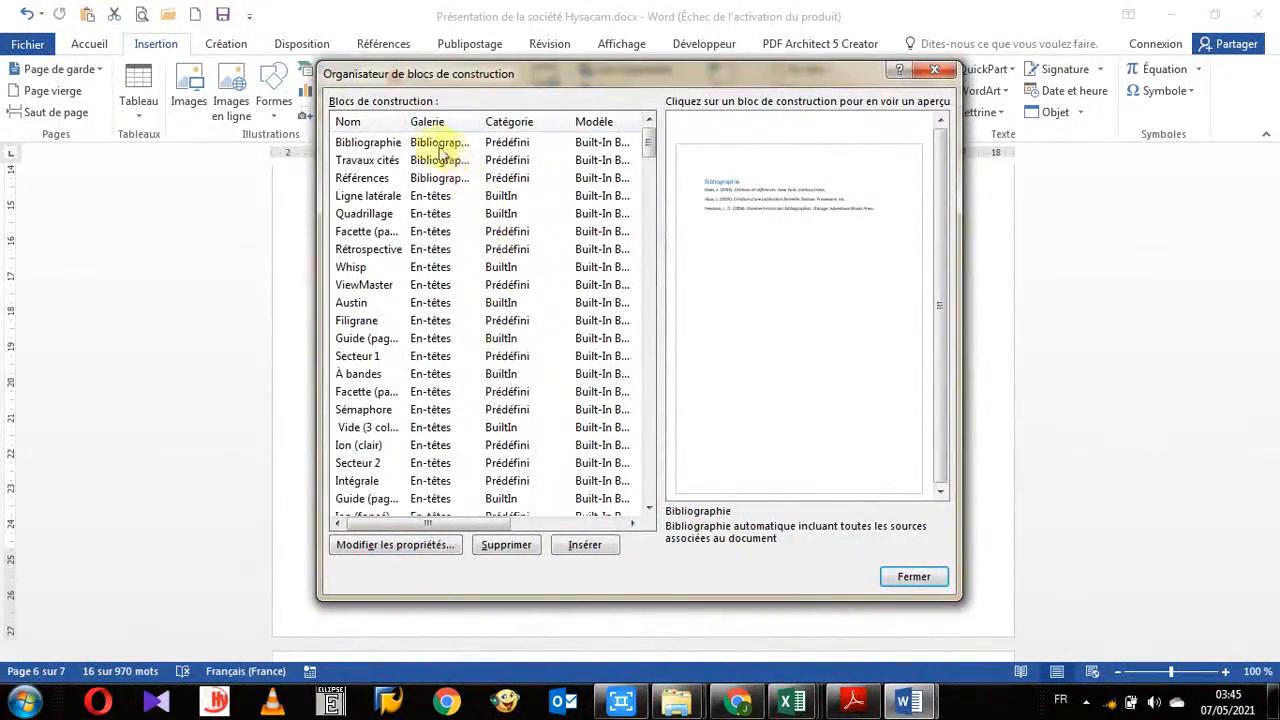
pyautogui.scroll(-7, 488, 370)
pyautogui.scroll(2, 482, 380)
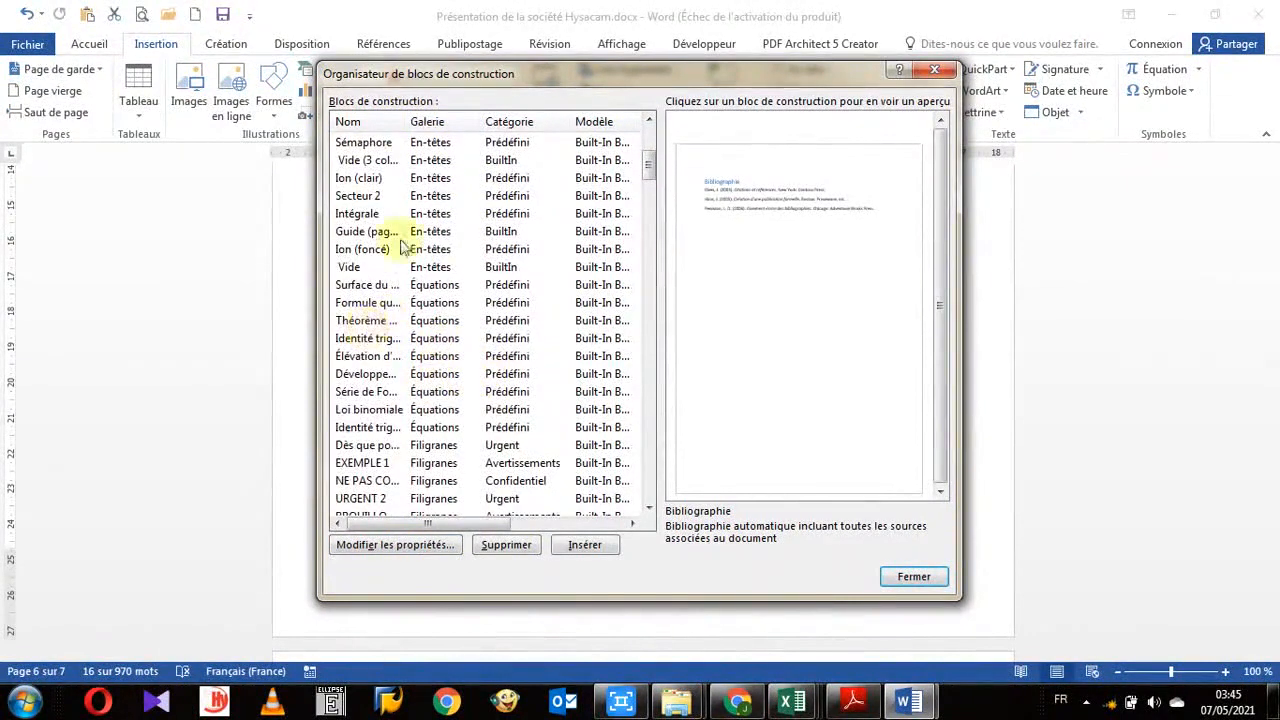
pyautogui.moveTo(407, 121); pyautogui.dragTo(489, 124)
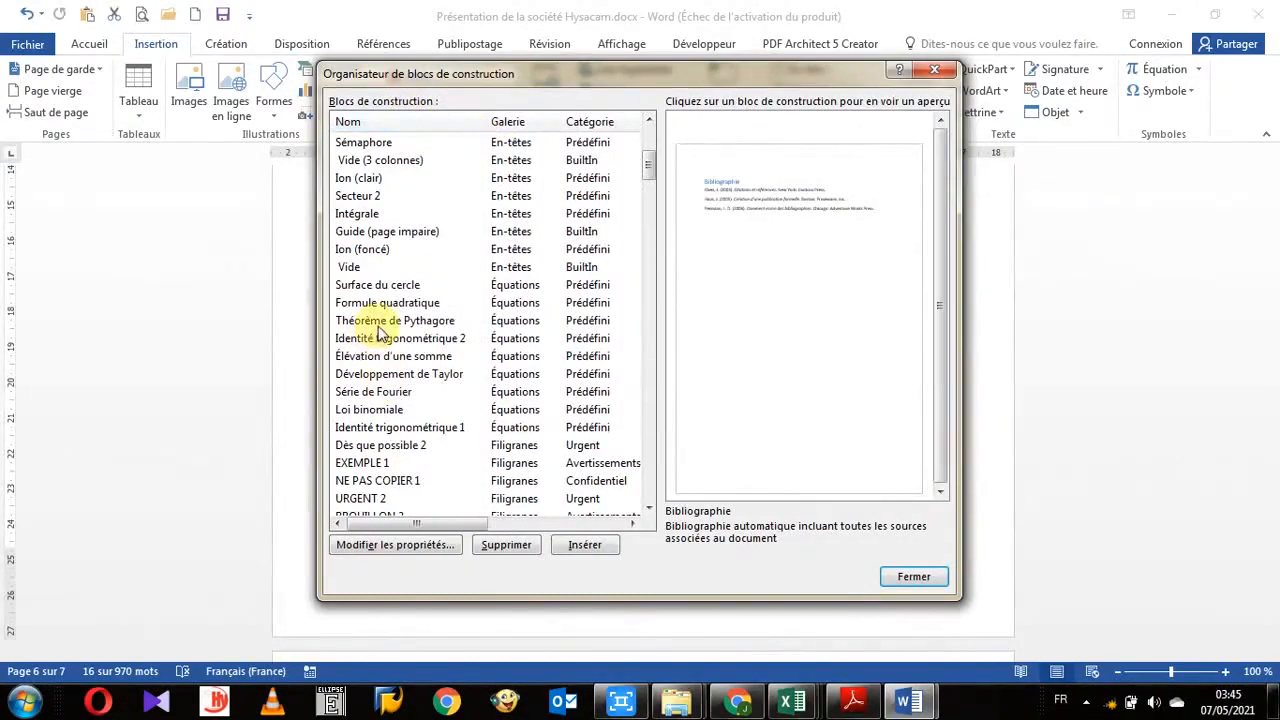
# - View the properties of the Théorème de Pythagore block, then cancel and close the organizer without changes
pyautogui.click(500, 324)
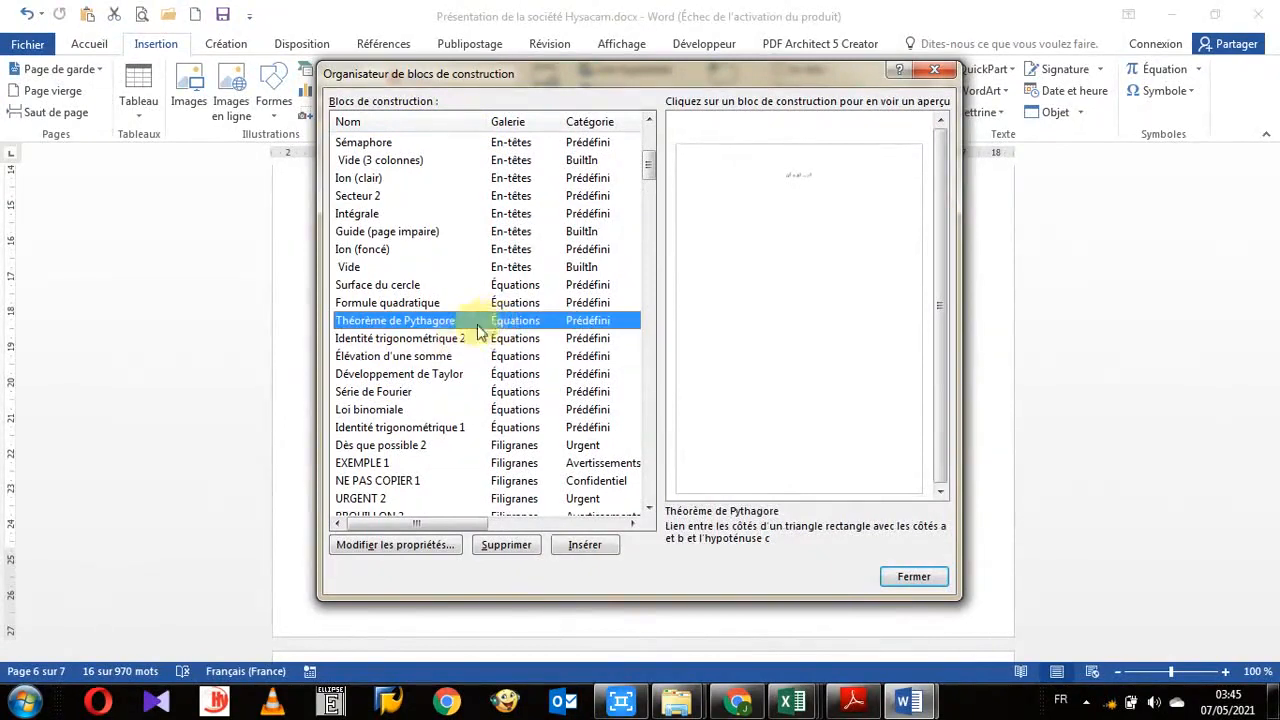
pyautogui.click(395, 552)
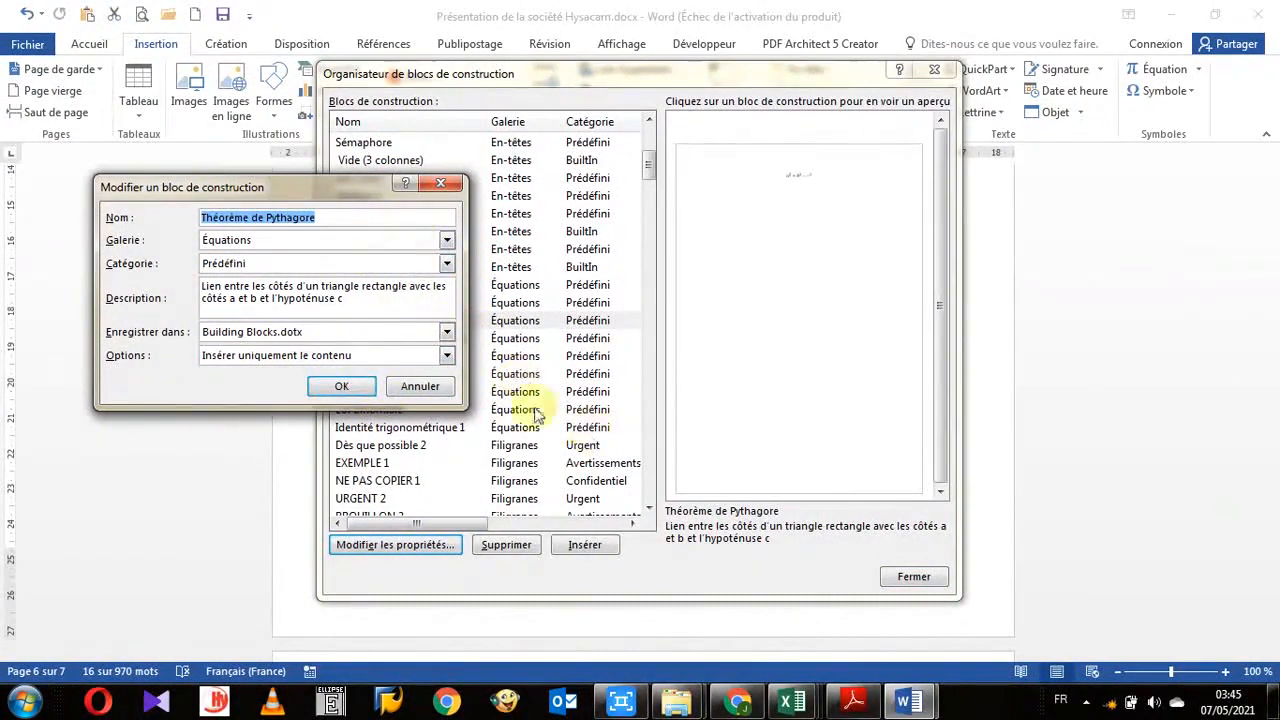
pyautogui.click(420, 387)
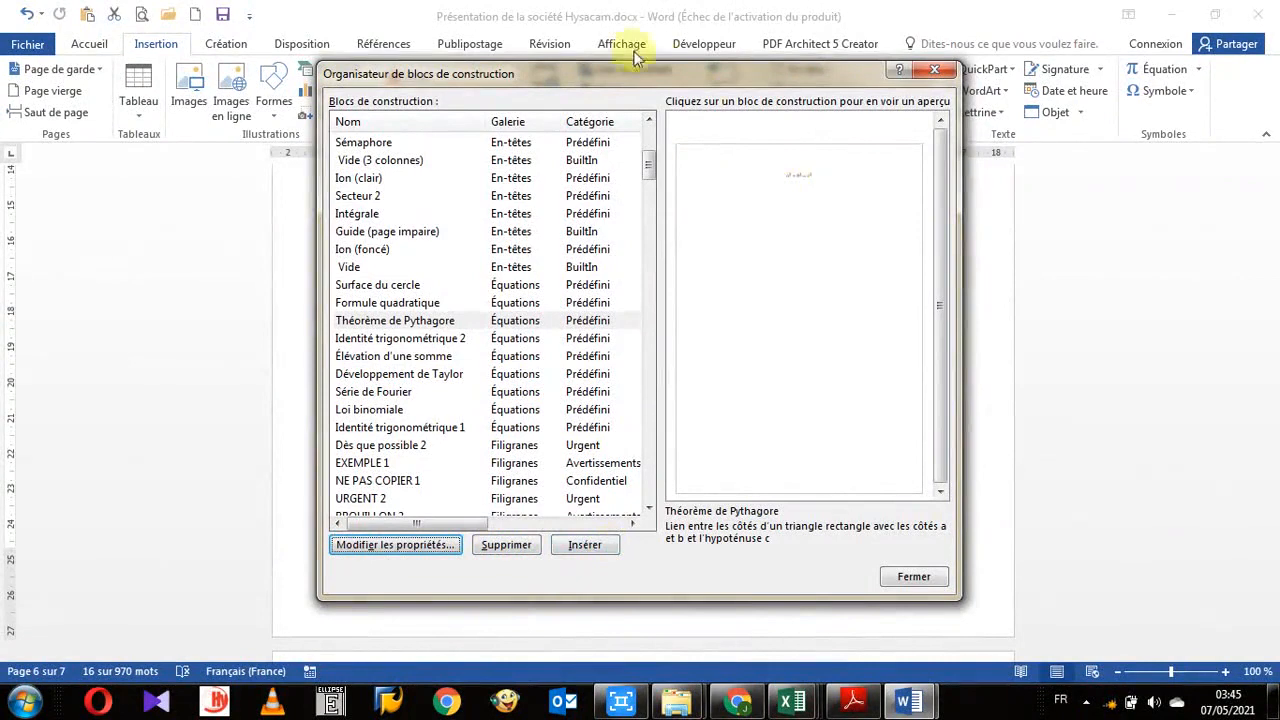
pyautogui.click(934, 74)
# - Insert the Théorème de Pythagore equation building block at the start of the next page
pyautogui.scroll(-10, 570, 400)
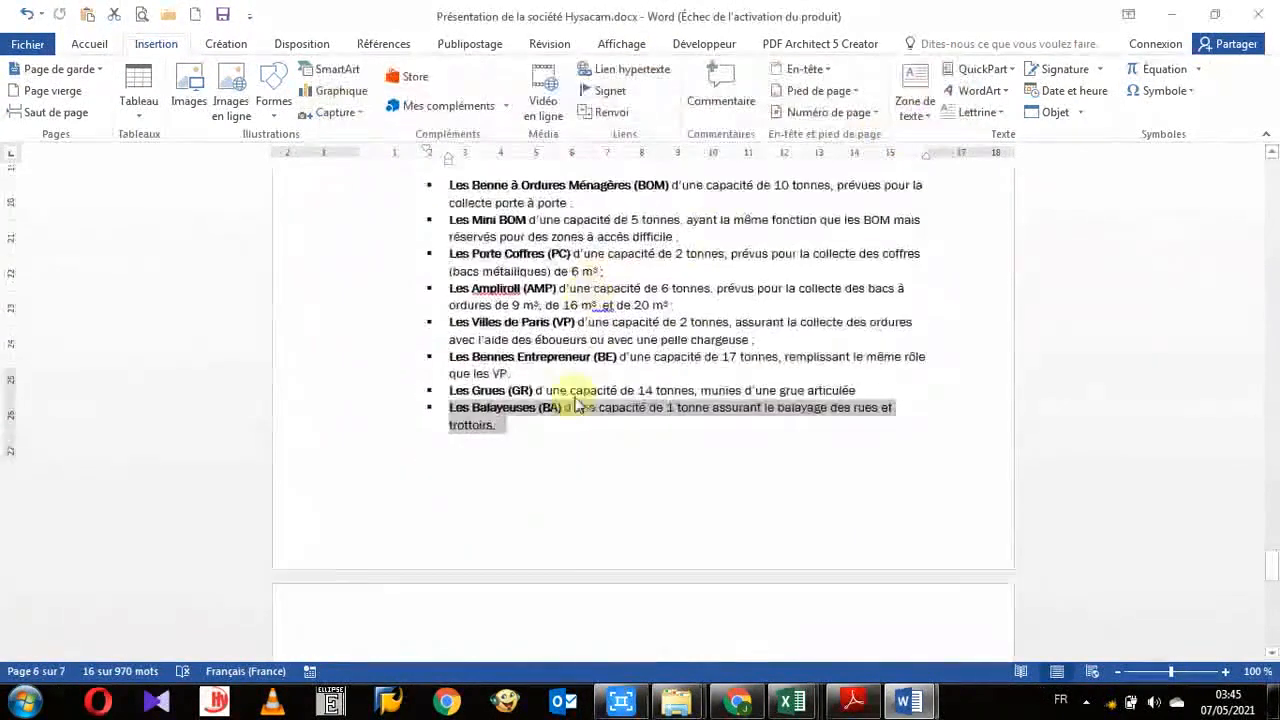
pyautogui.scroll(-15, 569, 402)
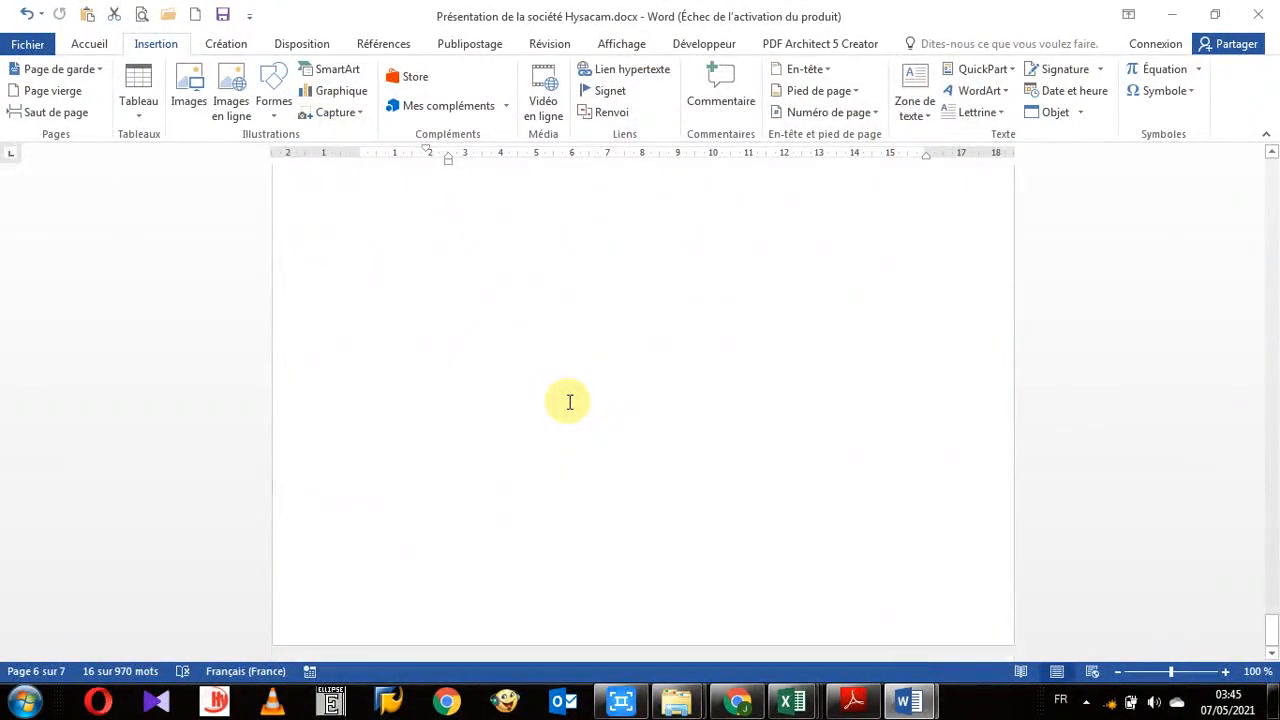
pyautogui.scroll(3, 573, 386)
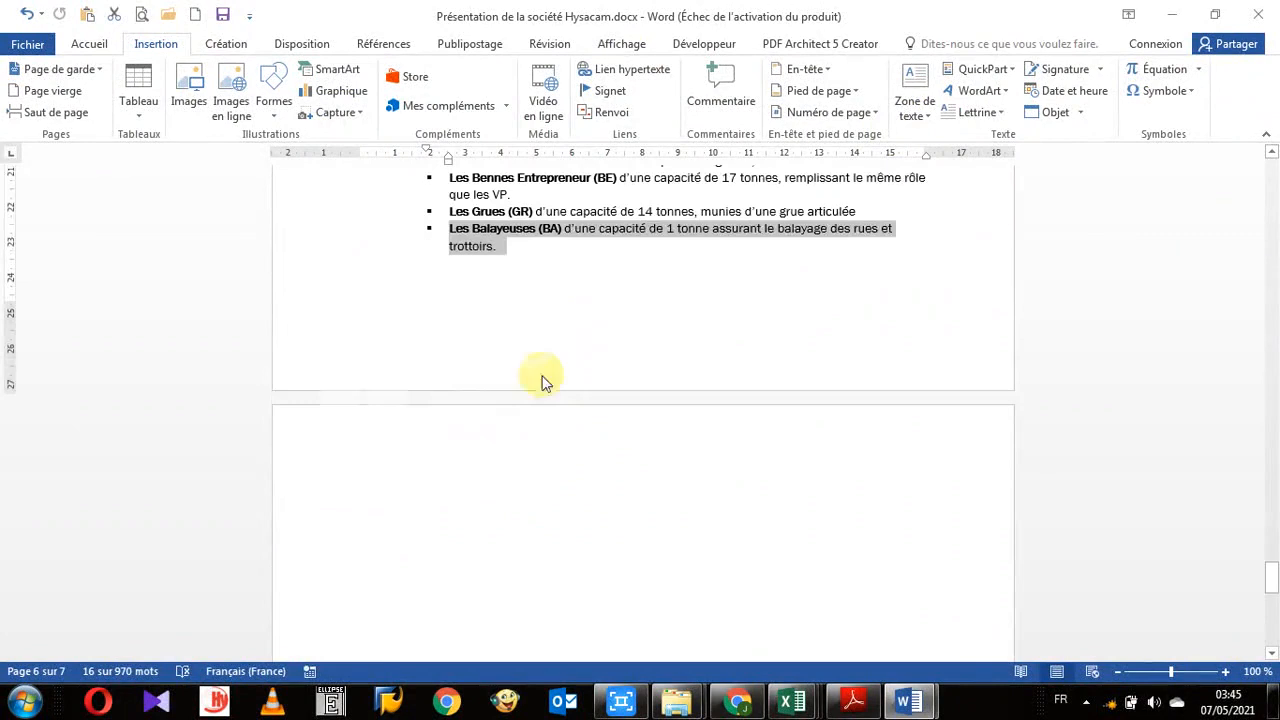
pyautogui.click(522, 494)
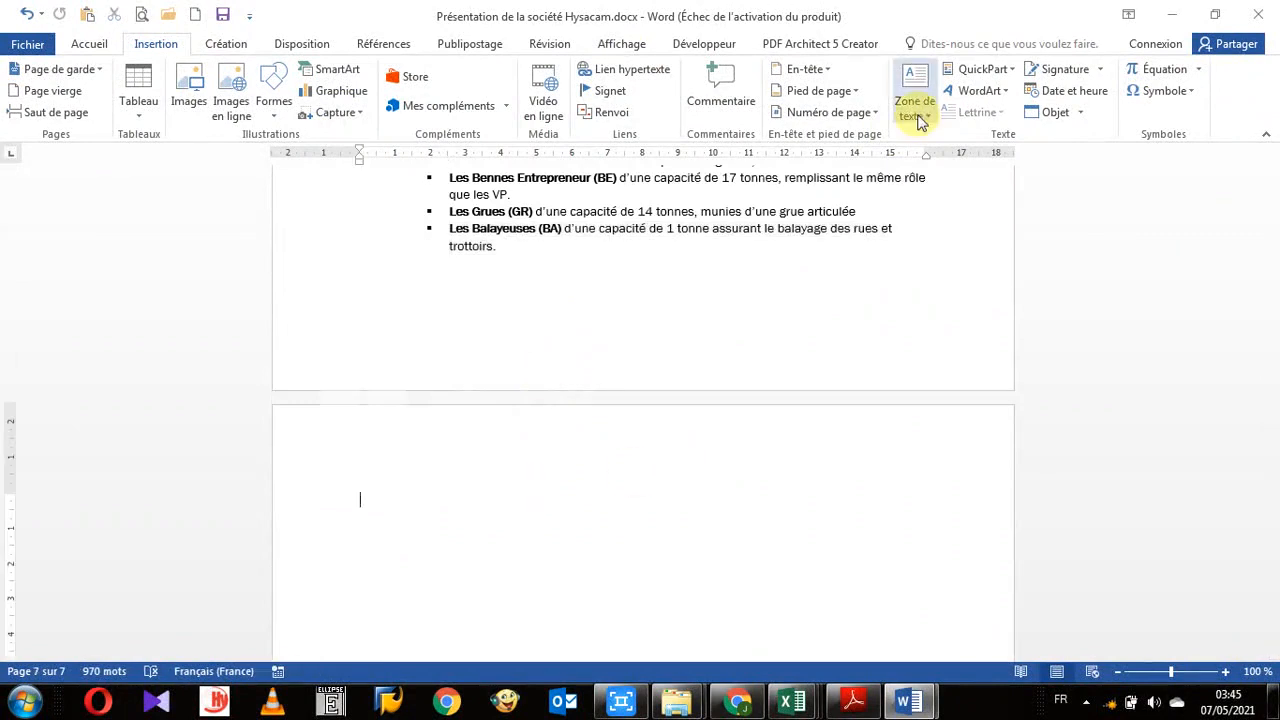
pyautogui.click(1013, 72)
pyautogui.click(995, 163)
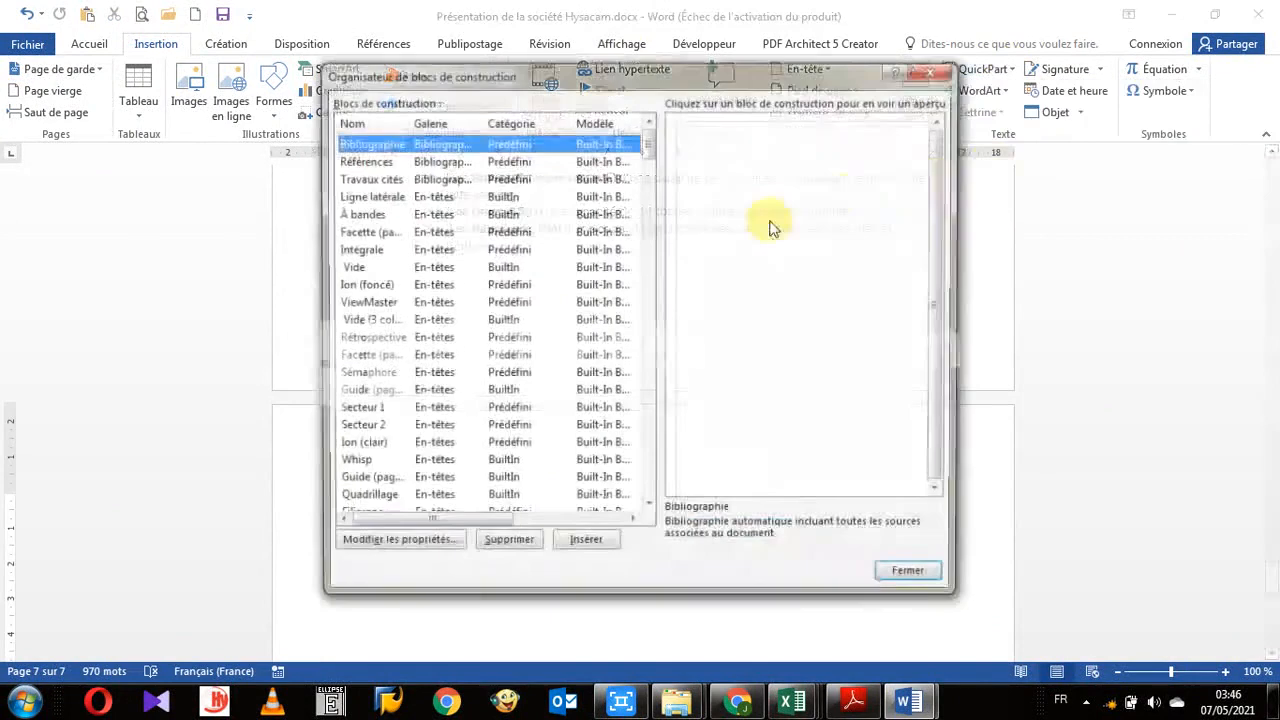
pyautogui.moveTo(564, 73); pyautogui.dragTo(794, 39)
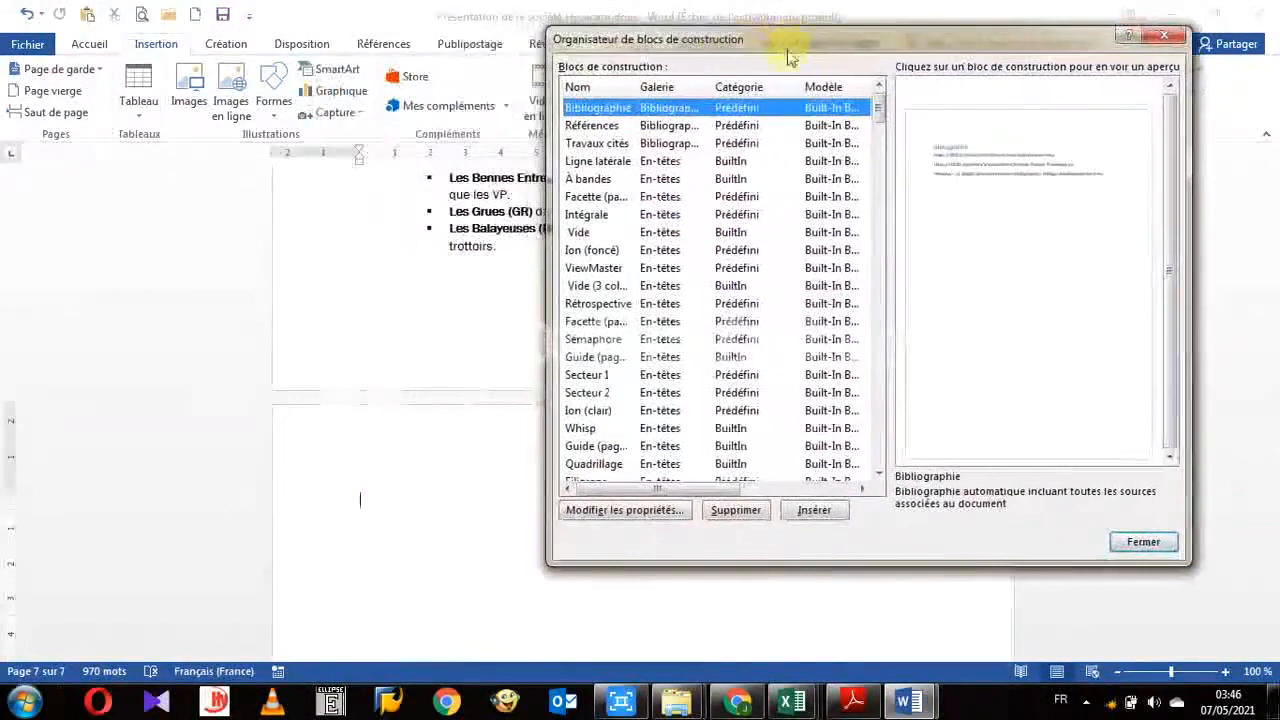
pyautogui.click(657, 90)
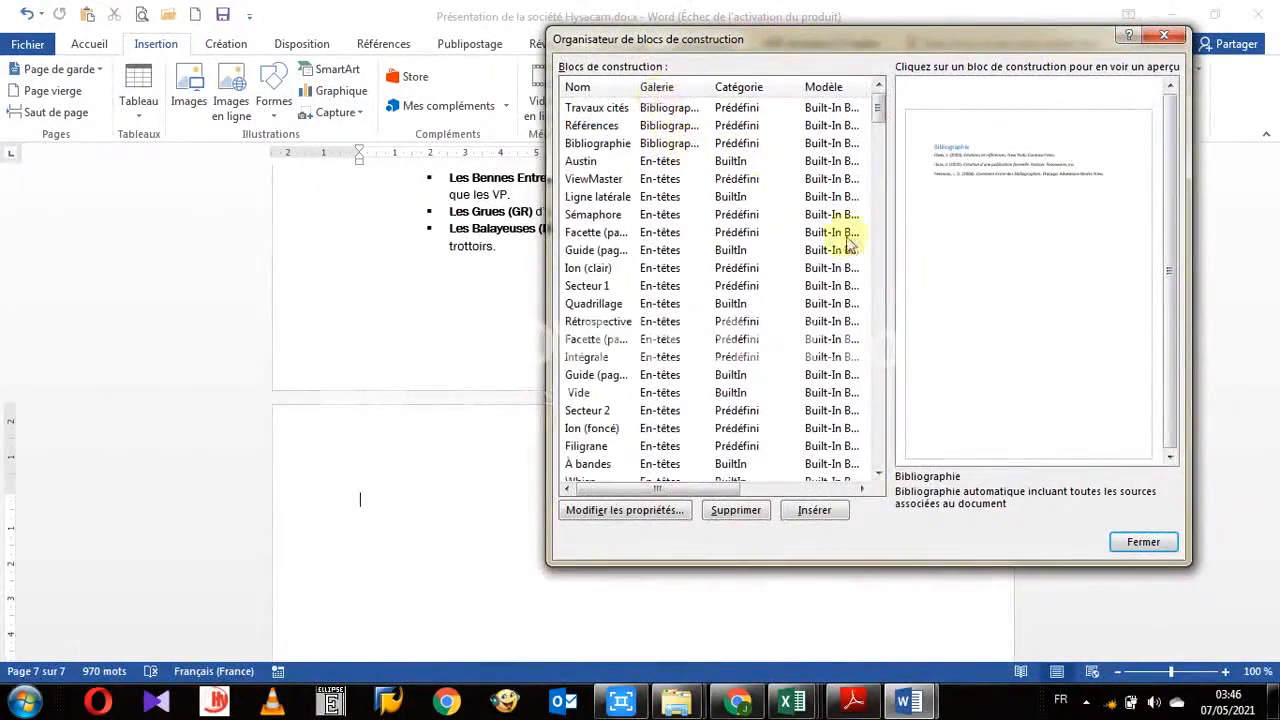
pyautogui.scroll(-5, 624, 449)
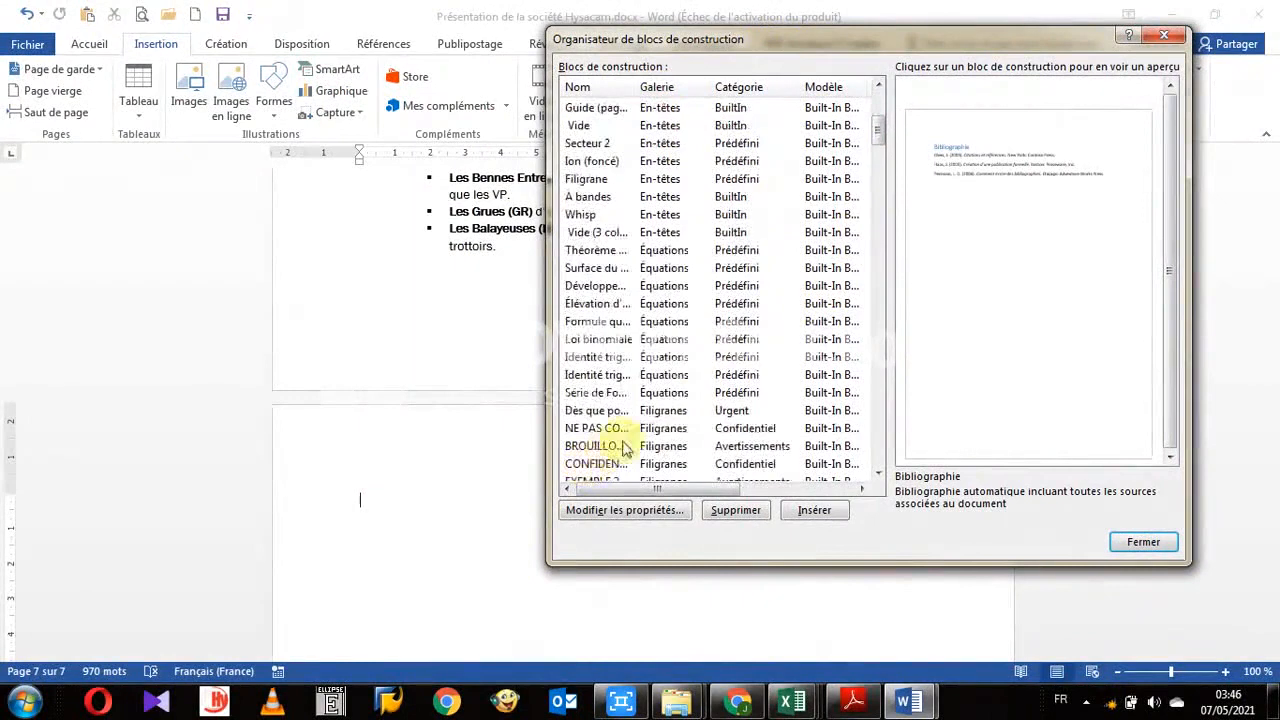
pyautogui.moveTo(638, 88); pyautogui.dragTo(733, 100)
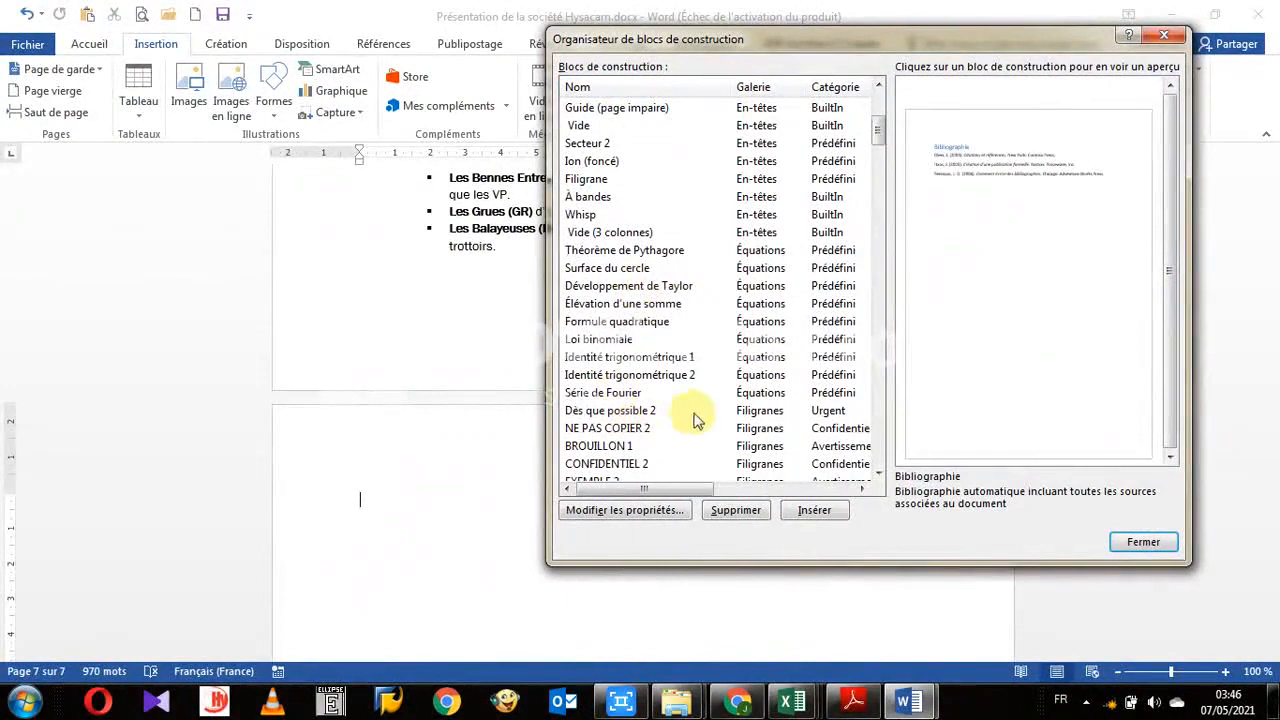
pyautogui.click(633, 250)
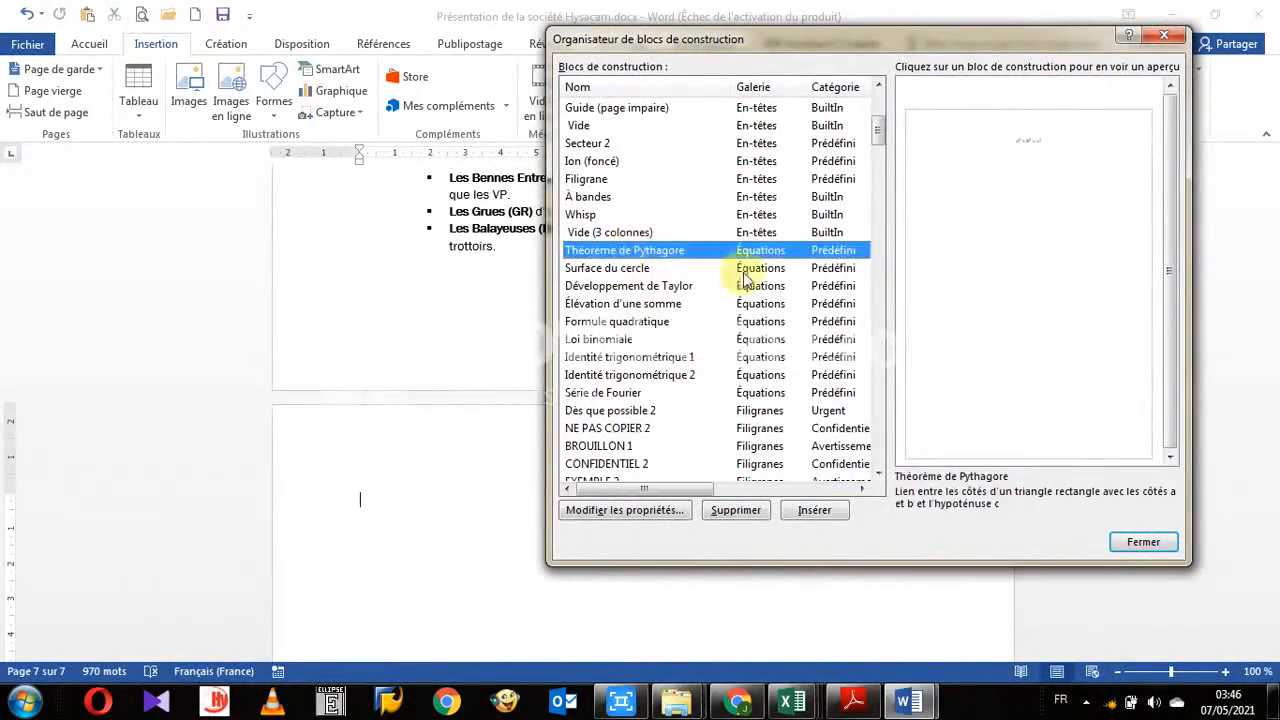
pyautogui.click(814, 511)
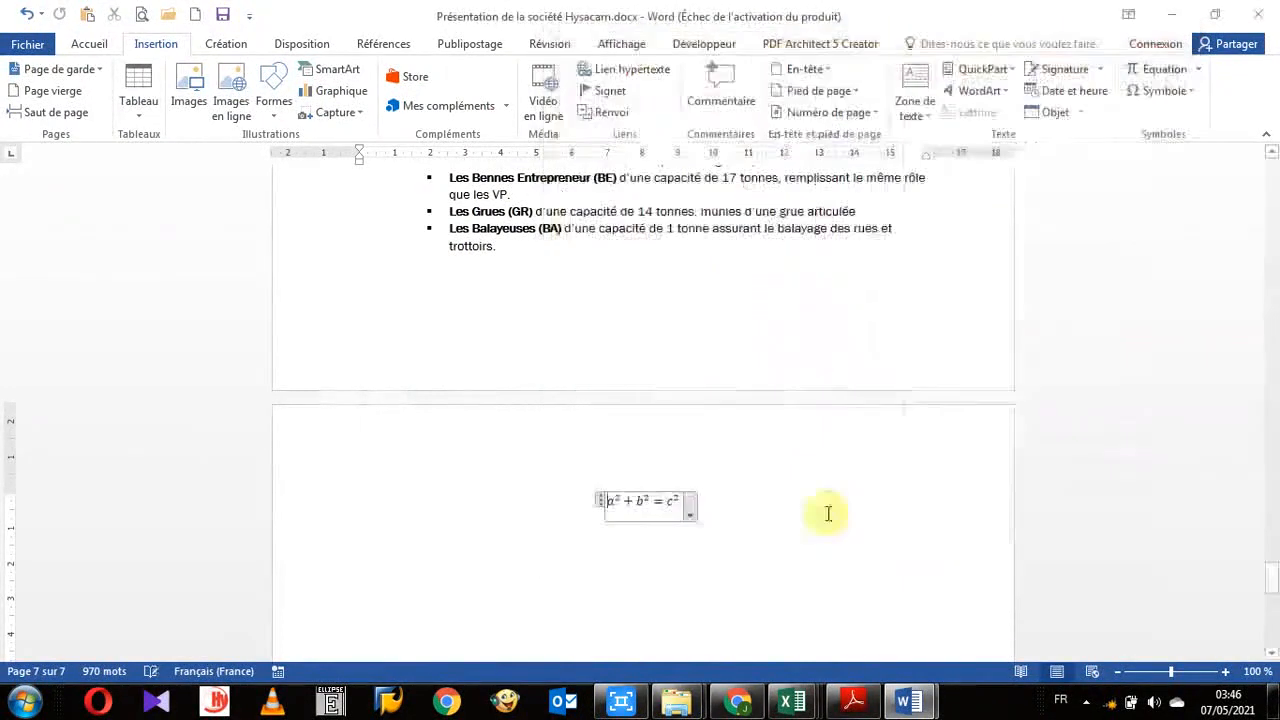
pyautogui.click(638, 515)
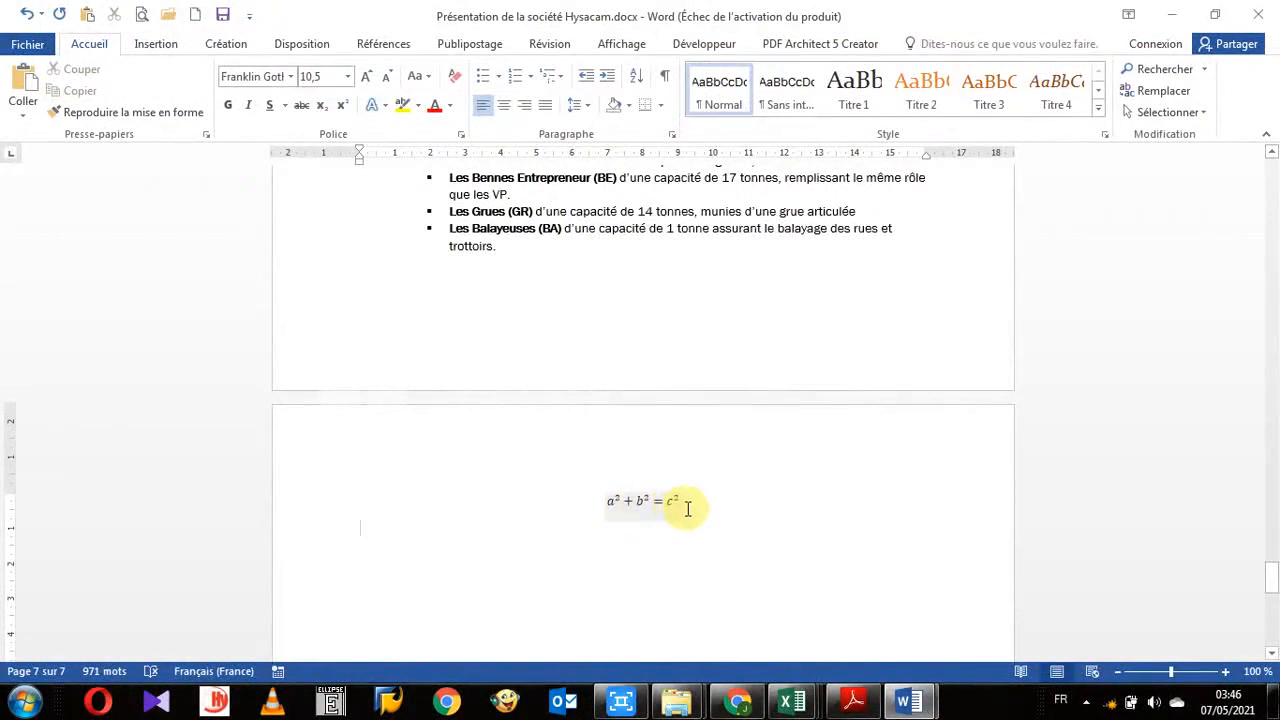
pyautogui.click(625, 505)
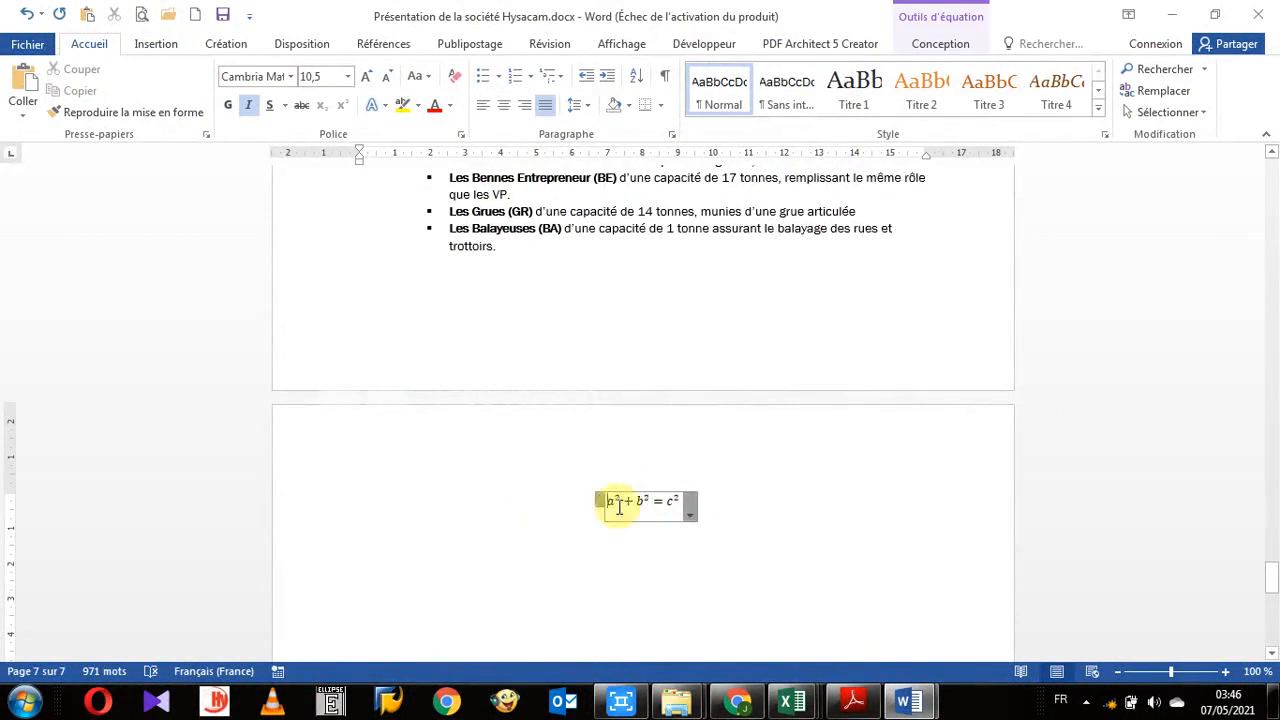
pyautogui.moveTo(605, 502); pyautogui.dragTo(680, 506)
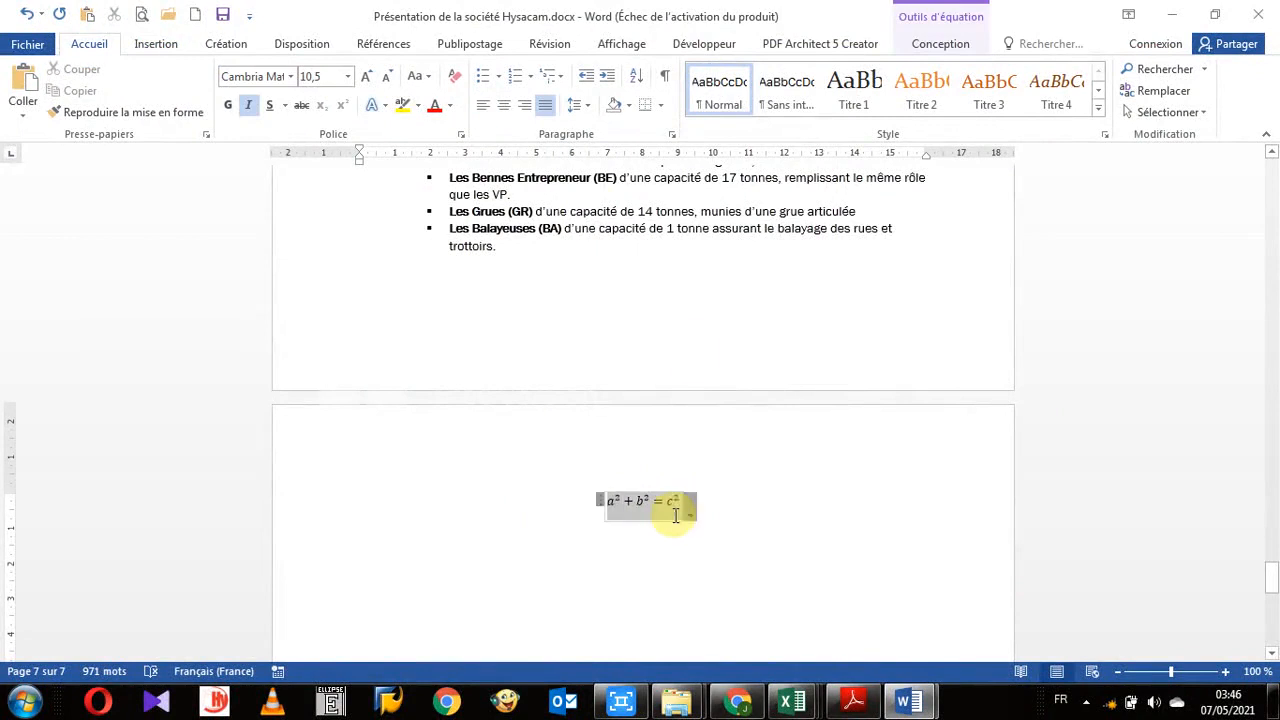
pyautogui.click(900, 522)
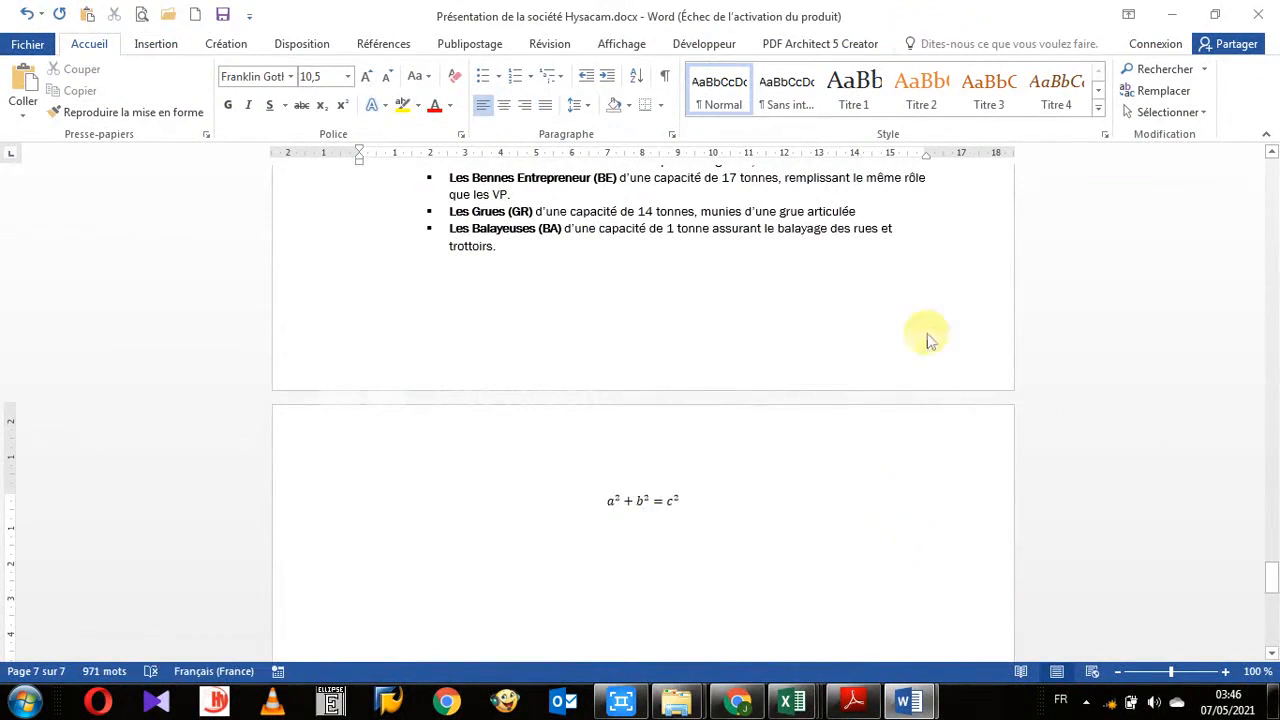
# - Open the Building Blocks Organizer, sort its blocks by gallery and widen the gallery and name columns
pyautogui.click(160, 44)
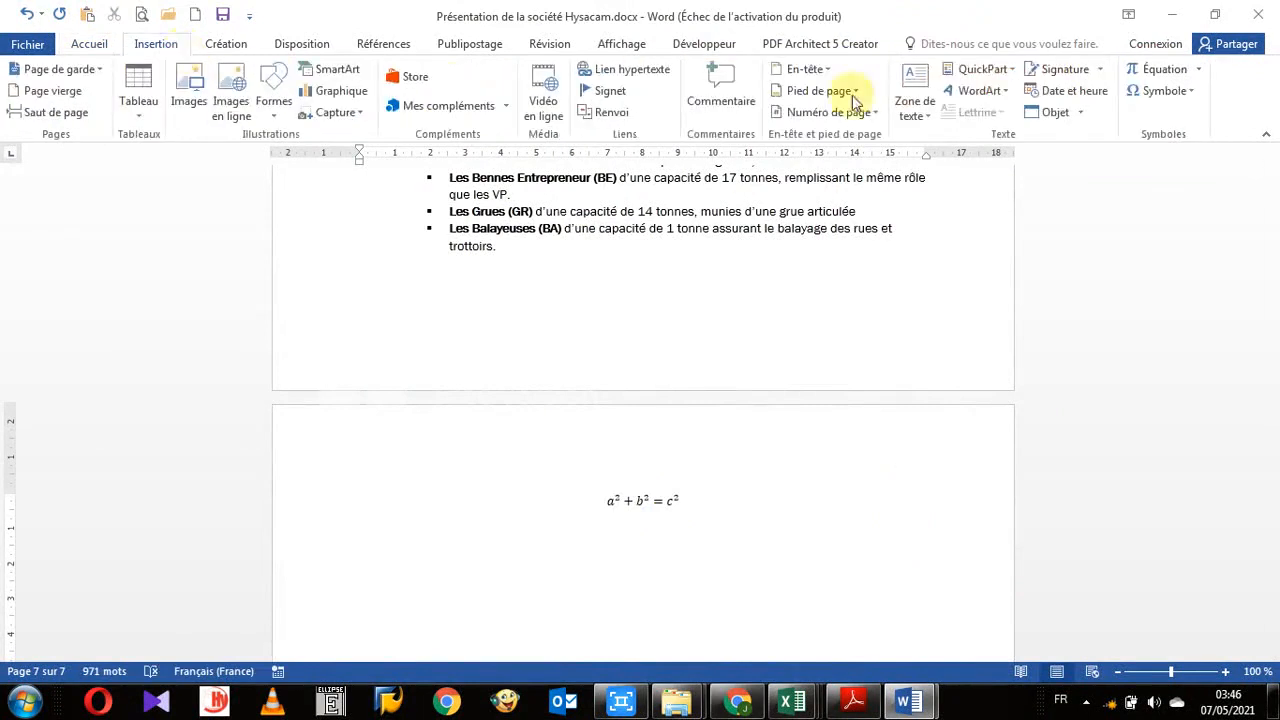
pyautogui.click(1010, 70)
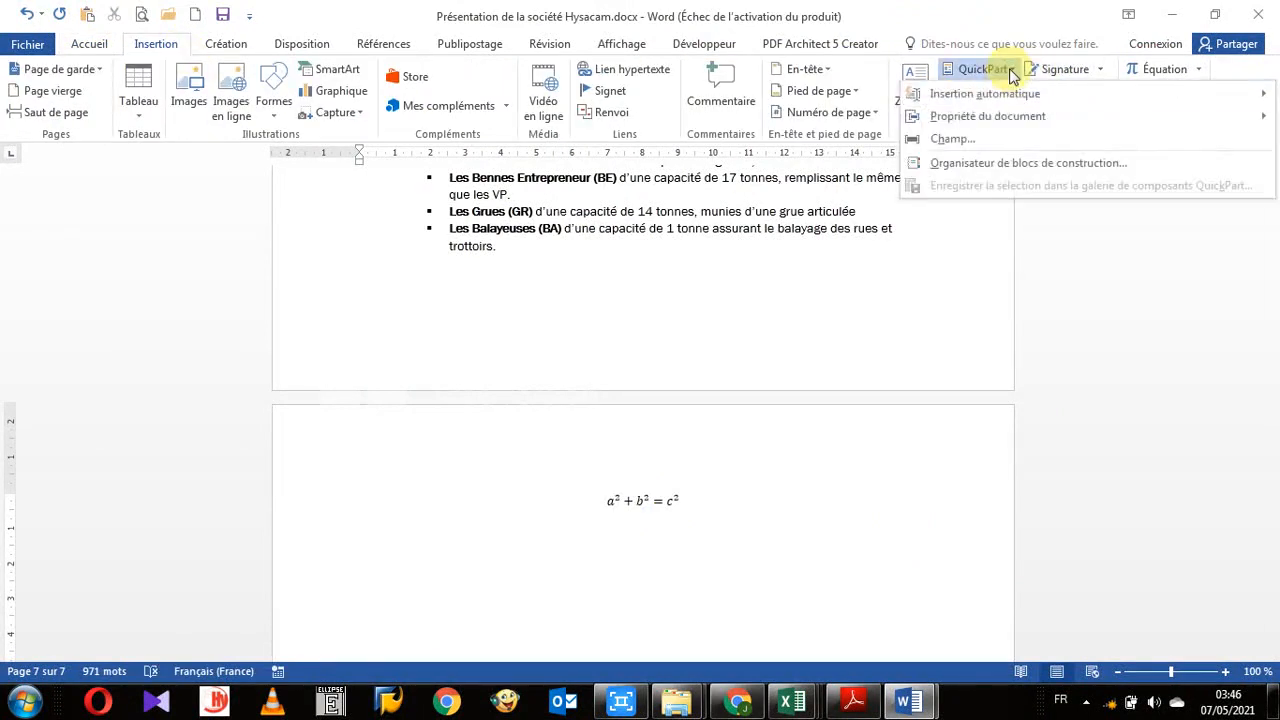
pyautogui.click(994, 163)
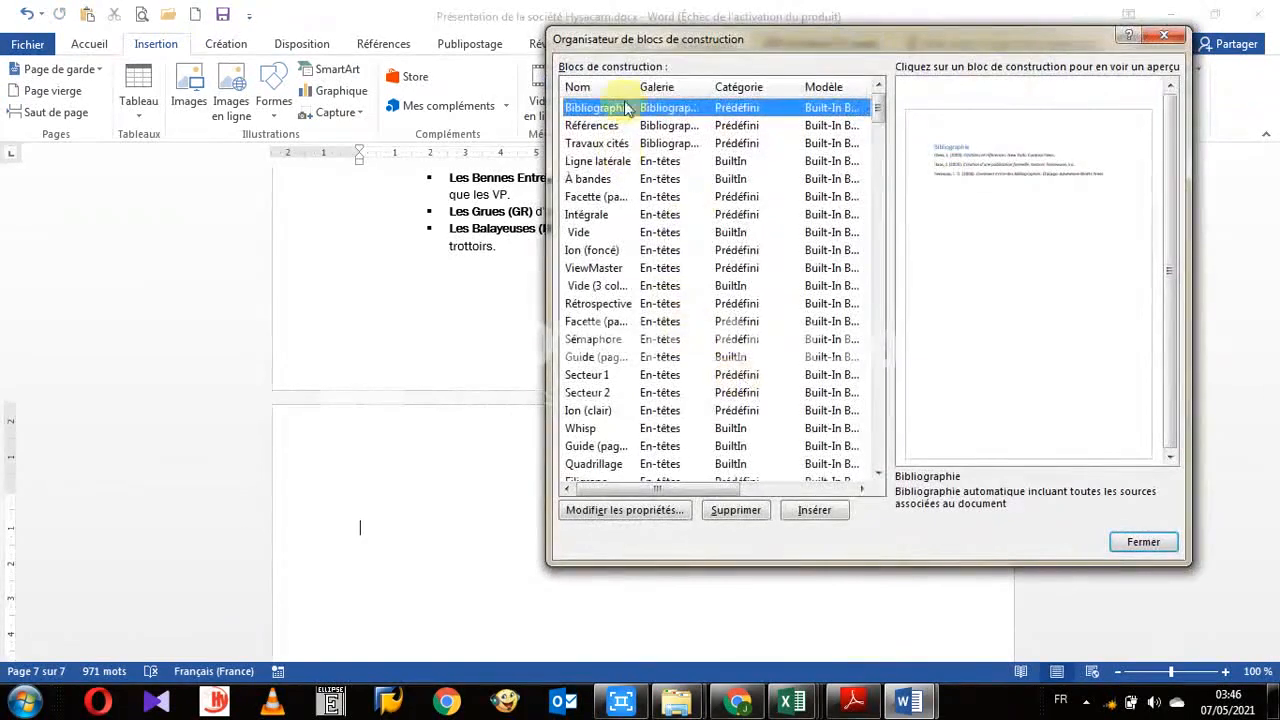
pyautogui.click(651, 88)
pyautogui.scroll(-10, 694, 334)
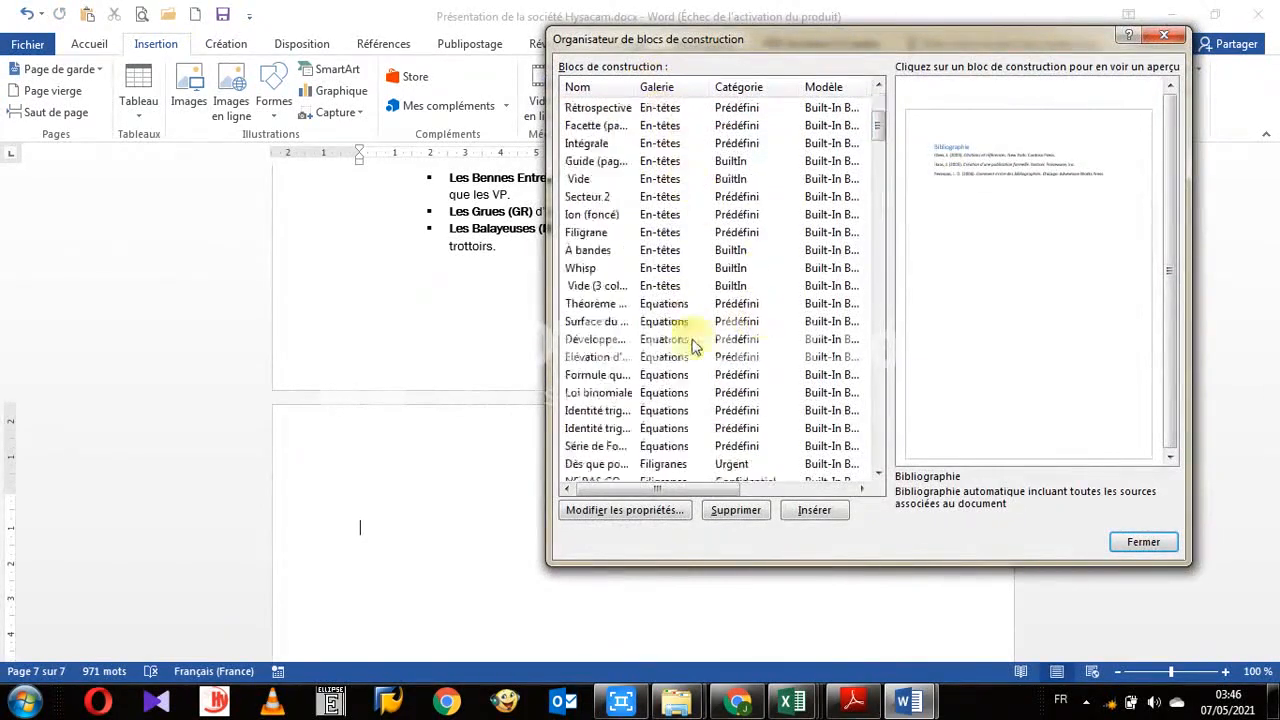
pyautogui.scroll(-4, 690, 345)
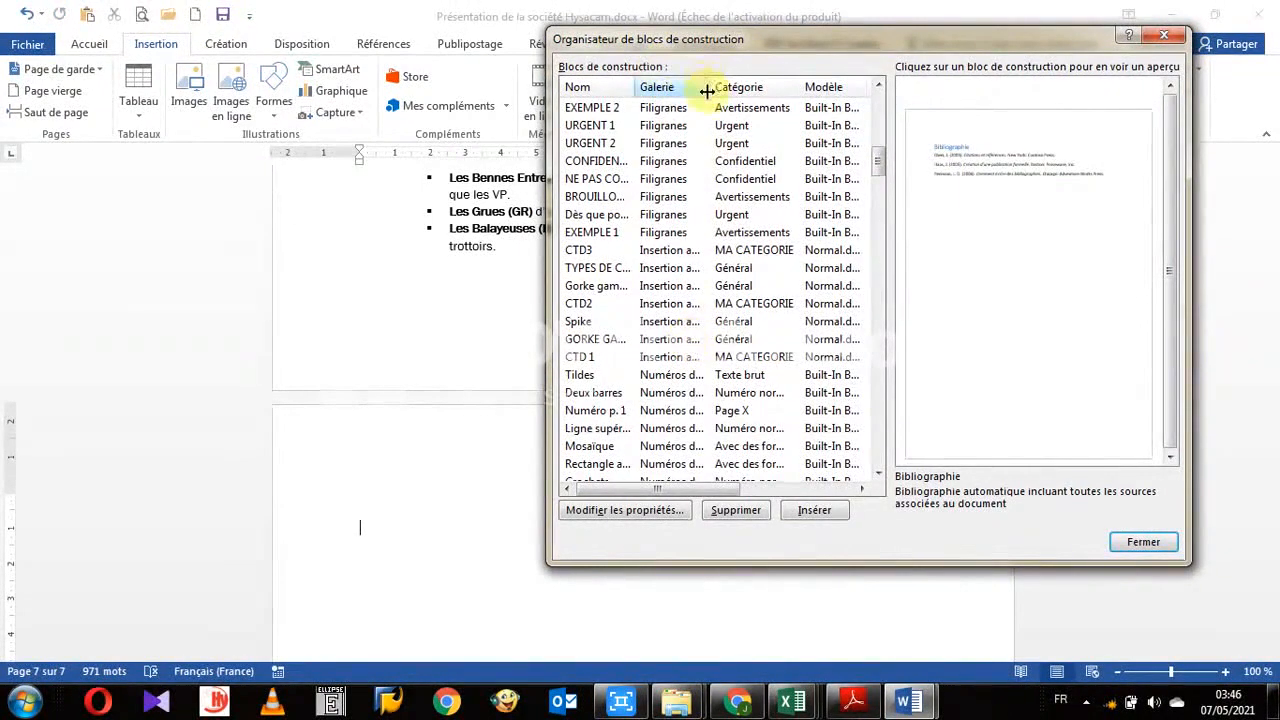
pyautogui.moveTo(707, 91); pyautogui.dragTo(788, 91)
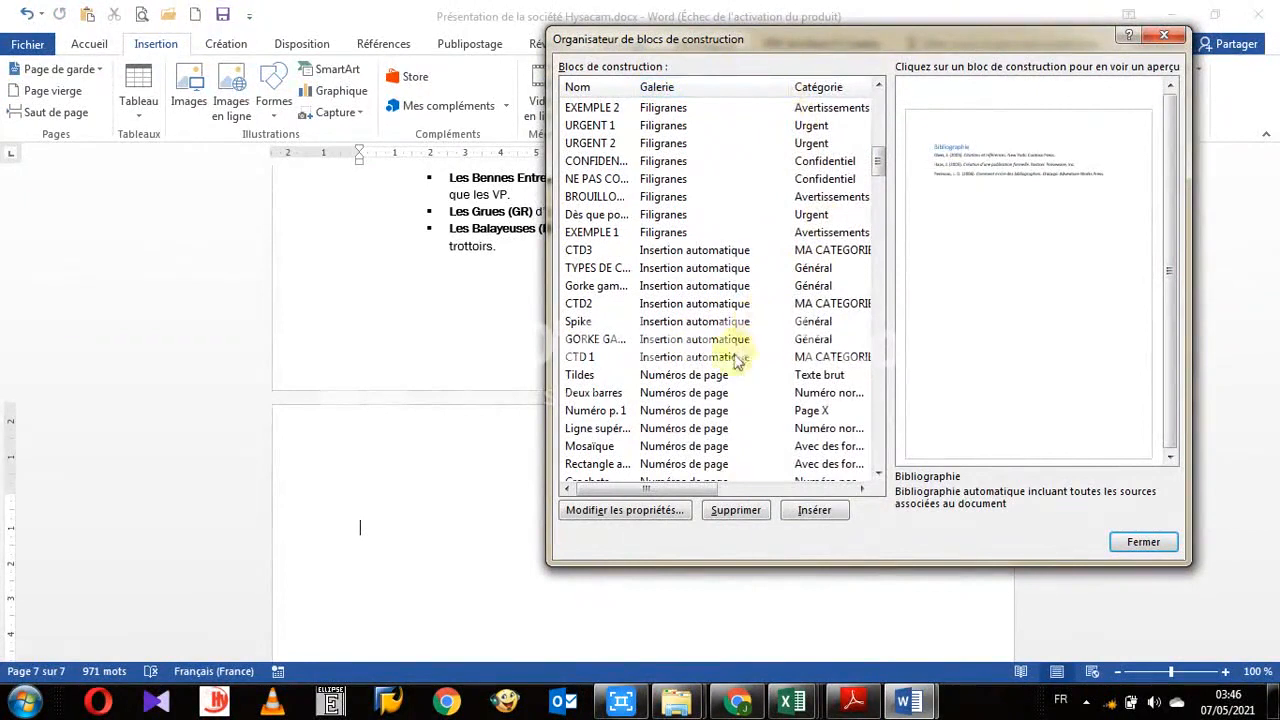
pyautogui.moveTo(636, 87); pyautogui.dragTo(718, 88)
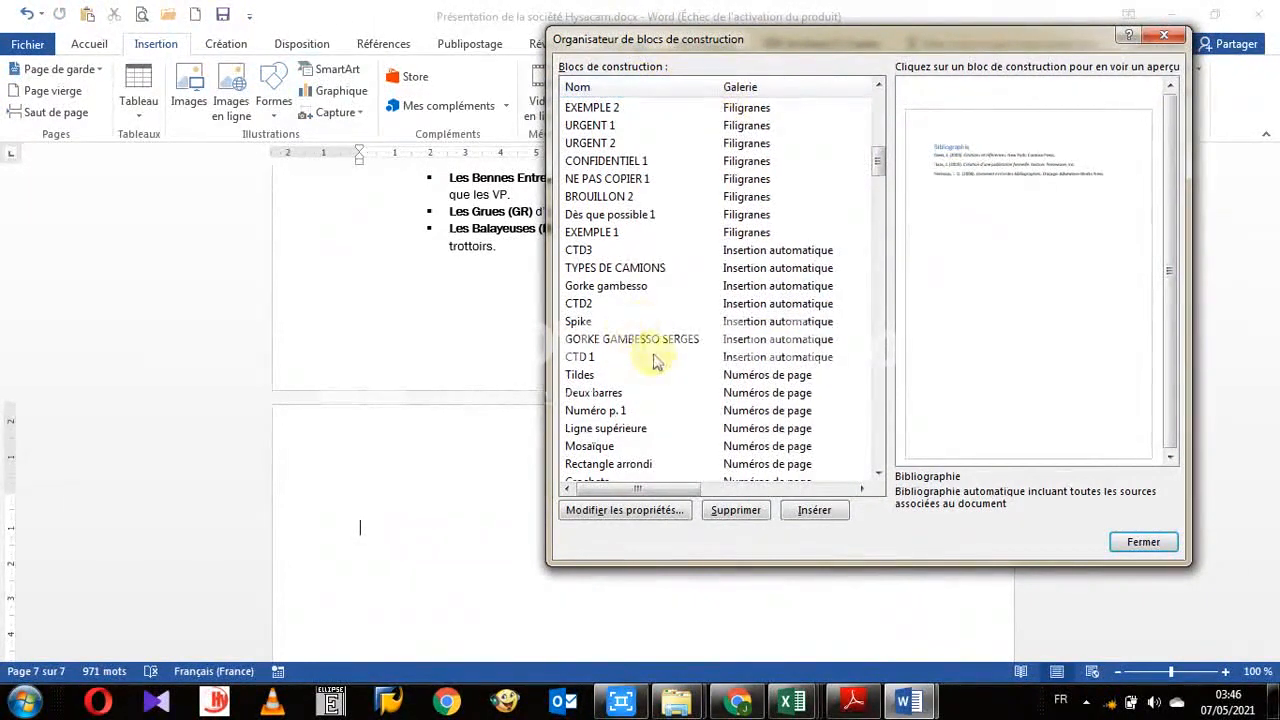
# - Insert the Citation Austin text box building block from the organizer into the document
pyautogui.scroll(-4, 695, 355)
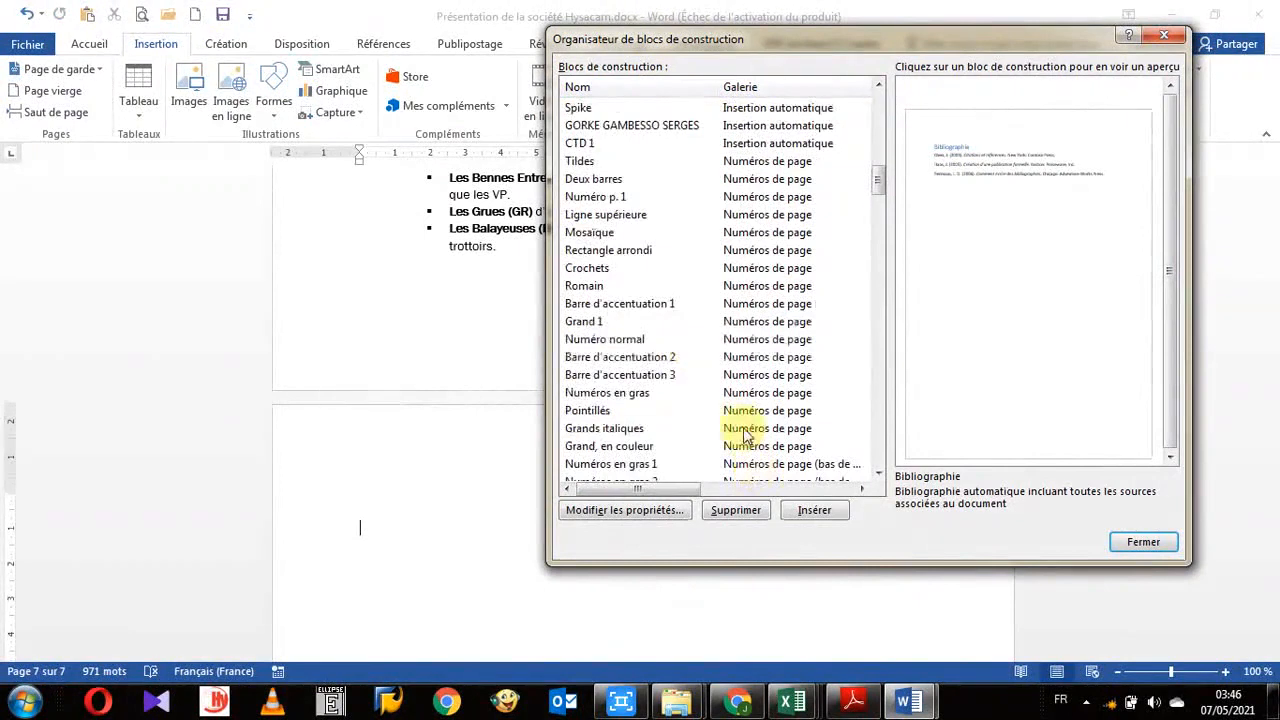
pyautogui.scroll(-4, 745, 416)
pyautogui.scroll(-15, 740, 415)
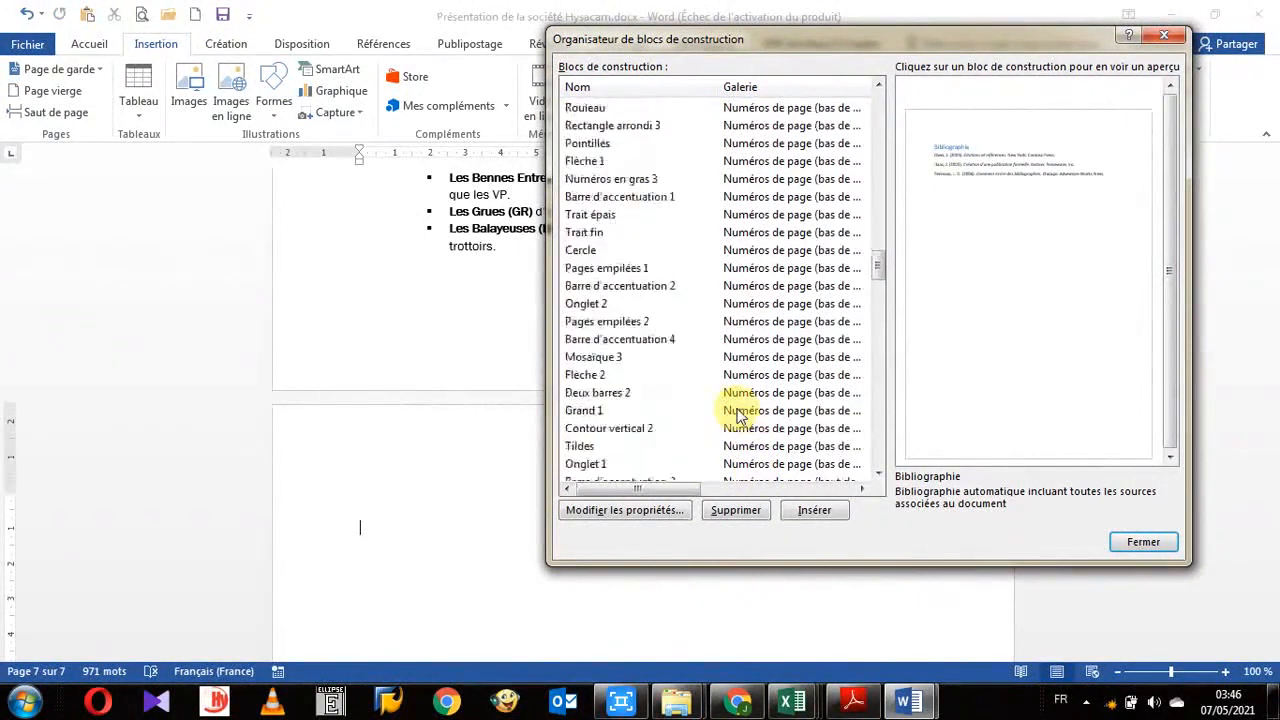
pyautogui.scroll(-6, 737, 415)
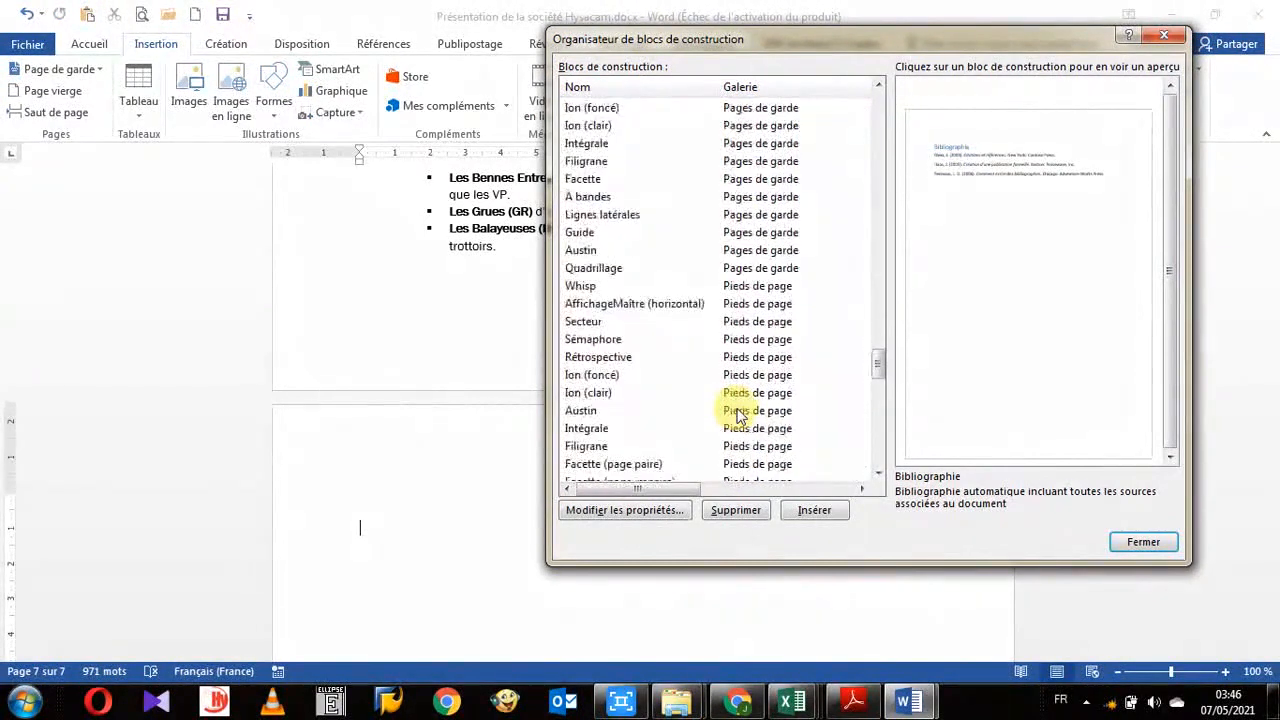
pyautogui.scroll(-8, 737, 415)
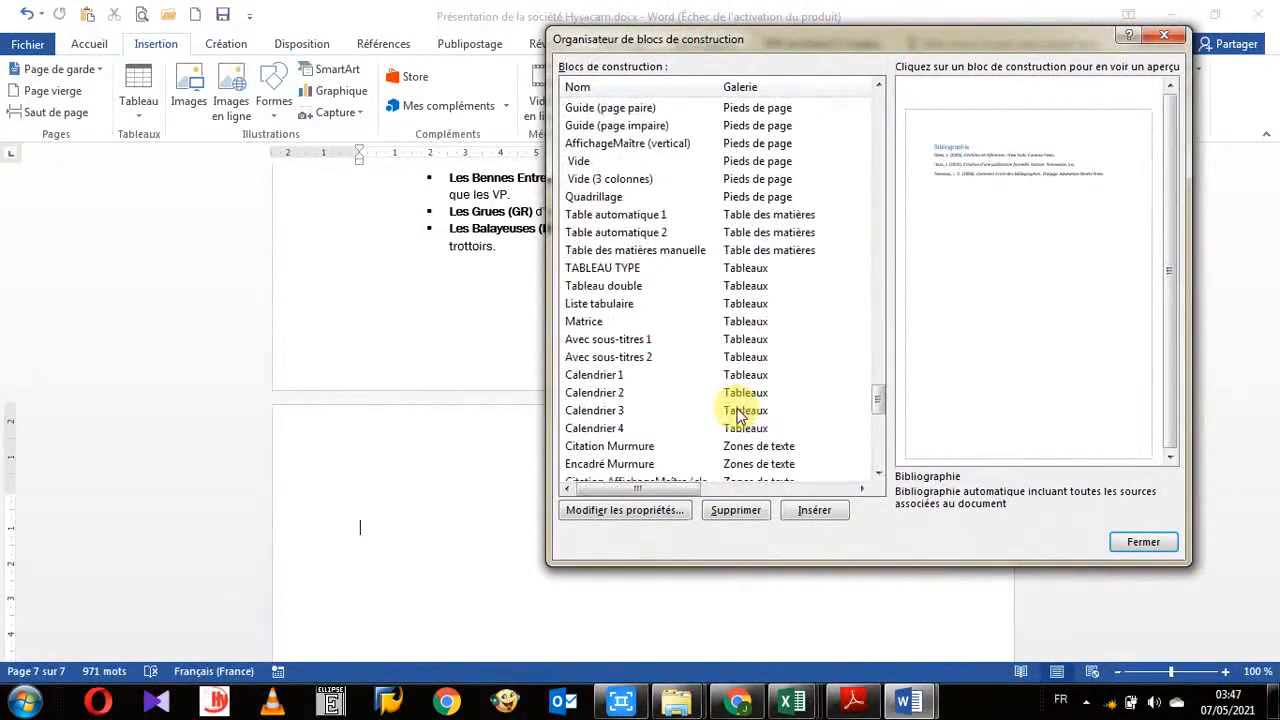
pyautogui.scroll(-12, 737, 415)
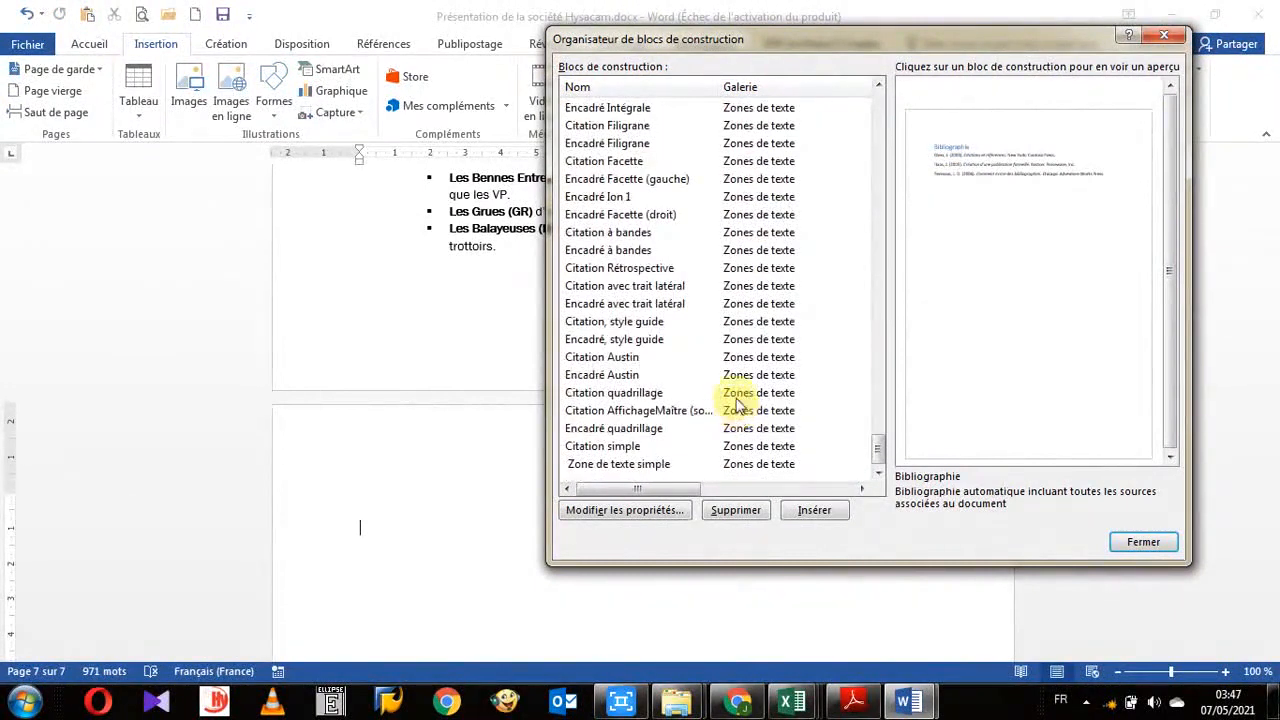
pyautogui.click(596, 362)
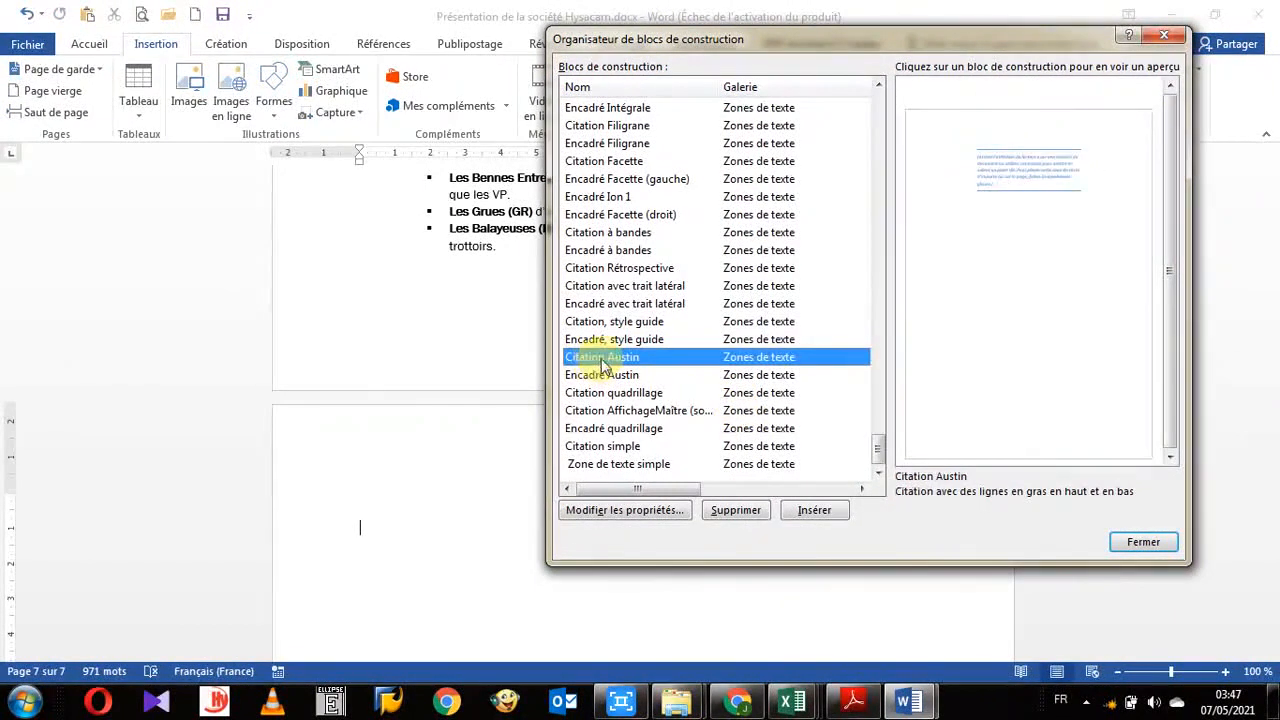
pyautogui.click(814, 510)
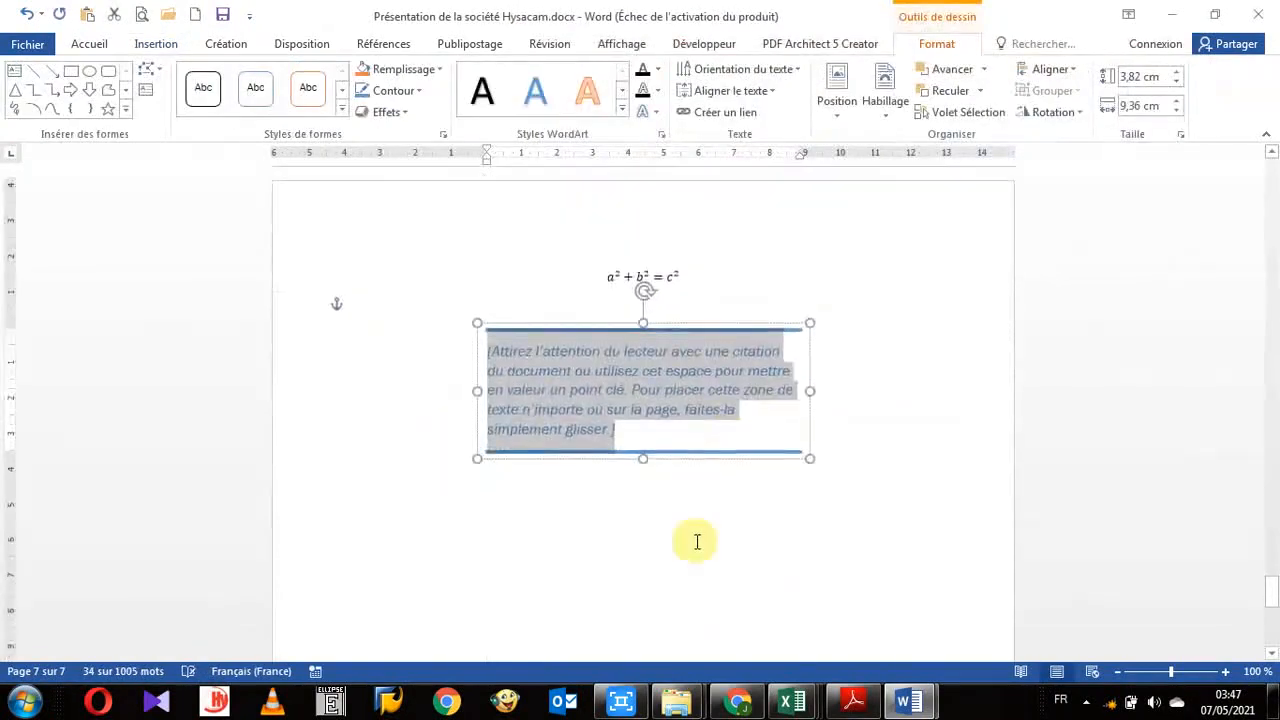
# - Select the quote text and open the Create New Building Block dialog, then close it without saving
pyautogui.click(657, 406)
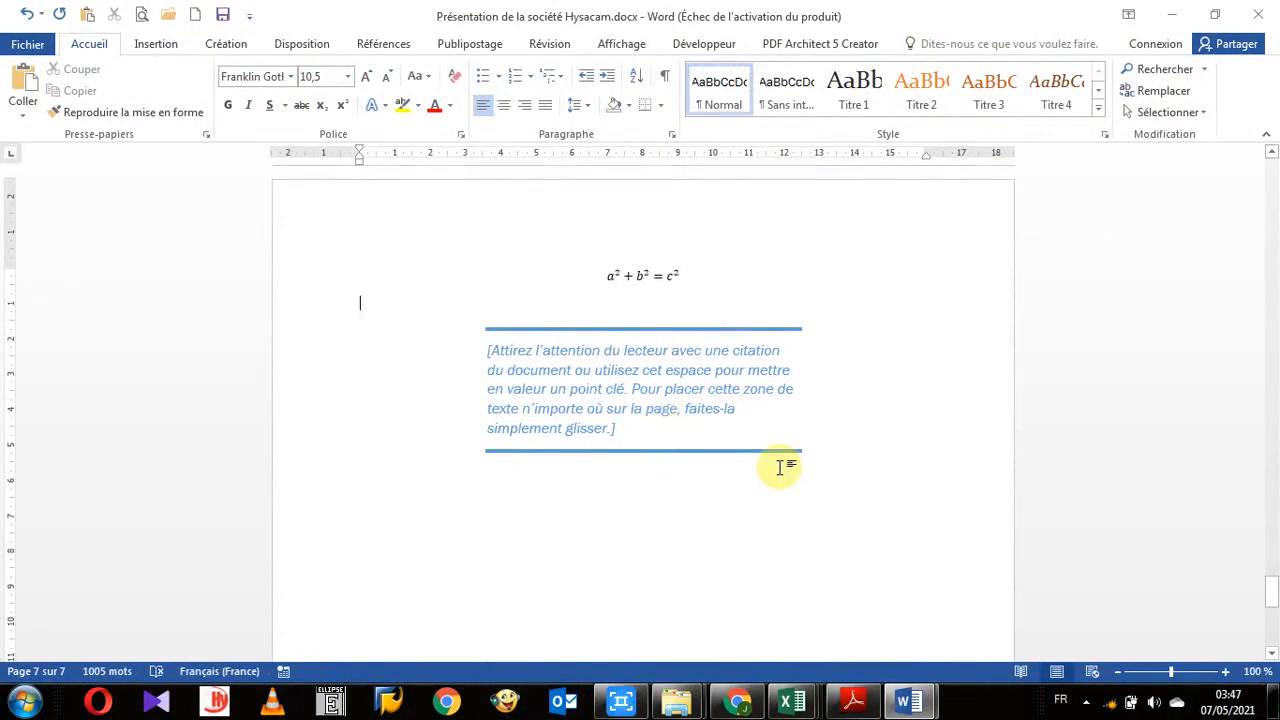
pyautogui.scroll(-3, 770, 468)
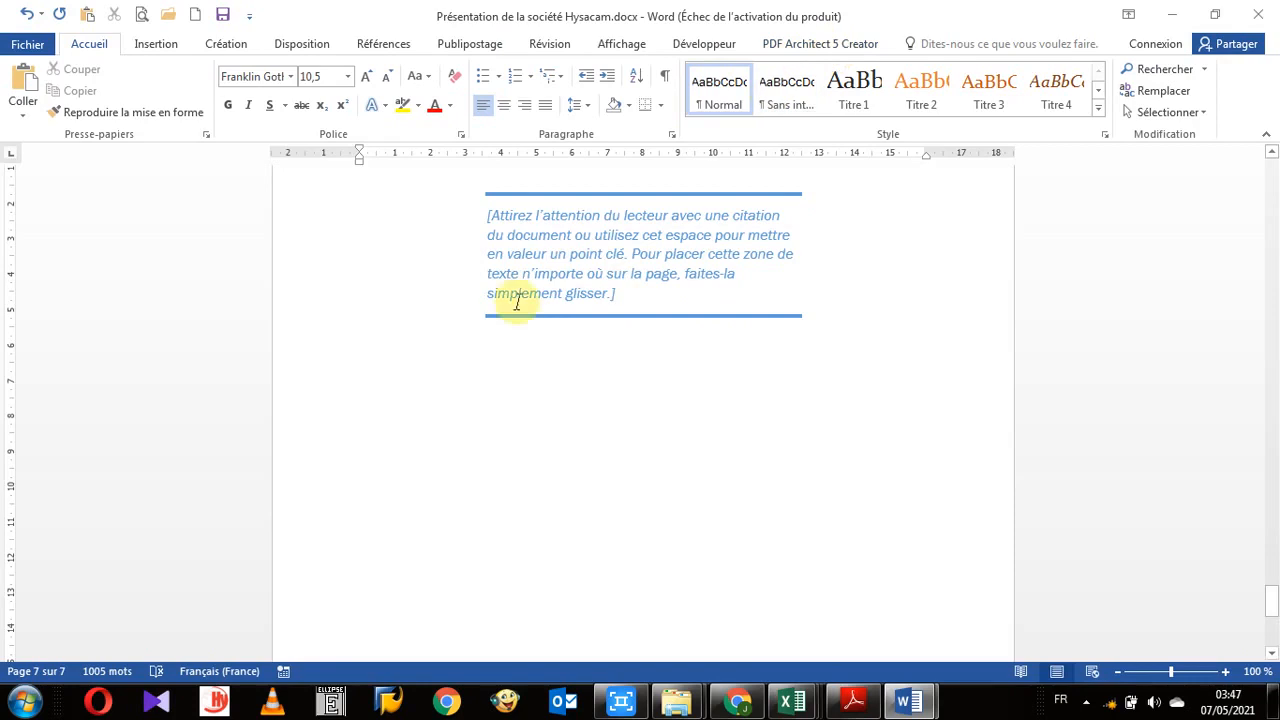
pyautogui.tripleClick(533, 254)
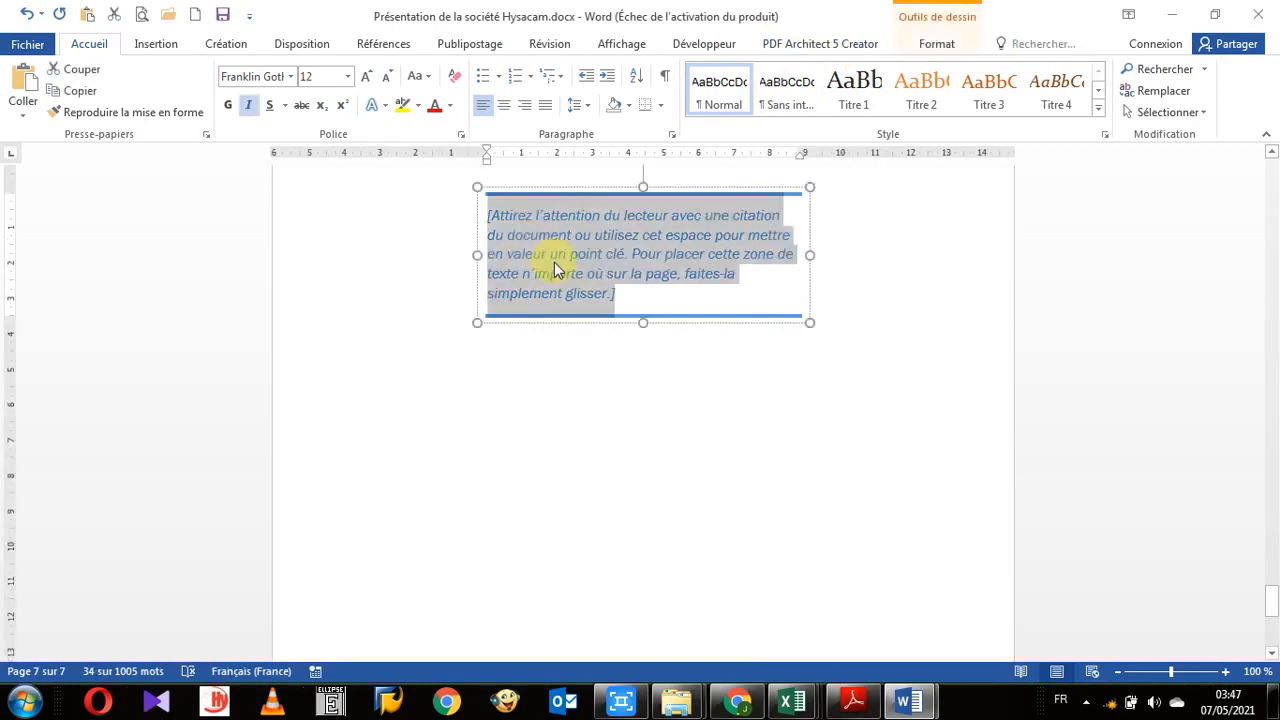
pyautogui.hotkey('alt', 'F3')
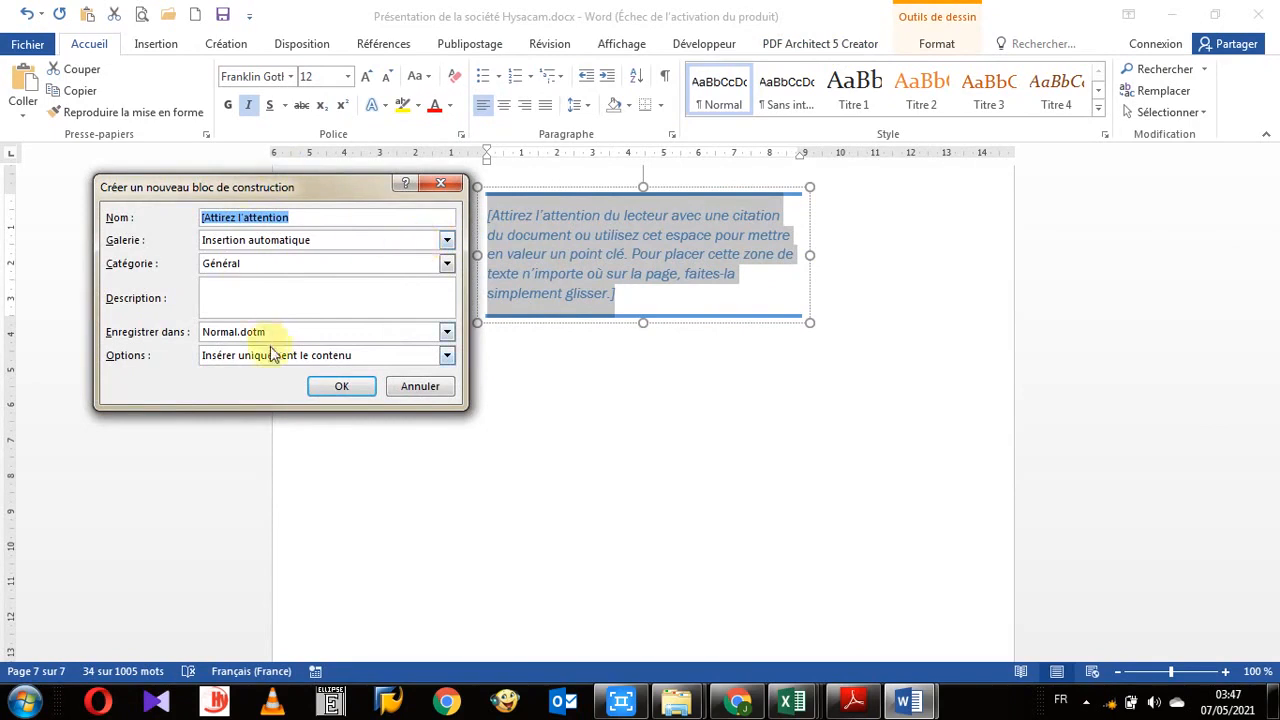
pyautogui.click(436, 187)
pyautogui.click(476, 347)
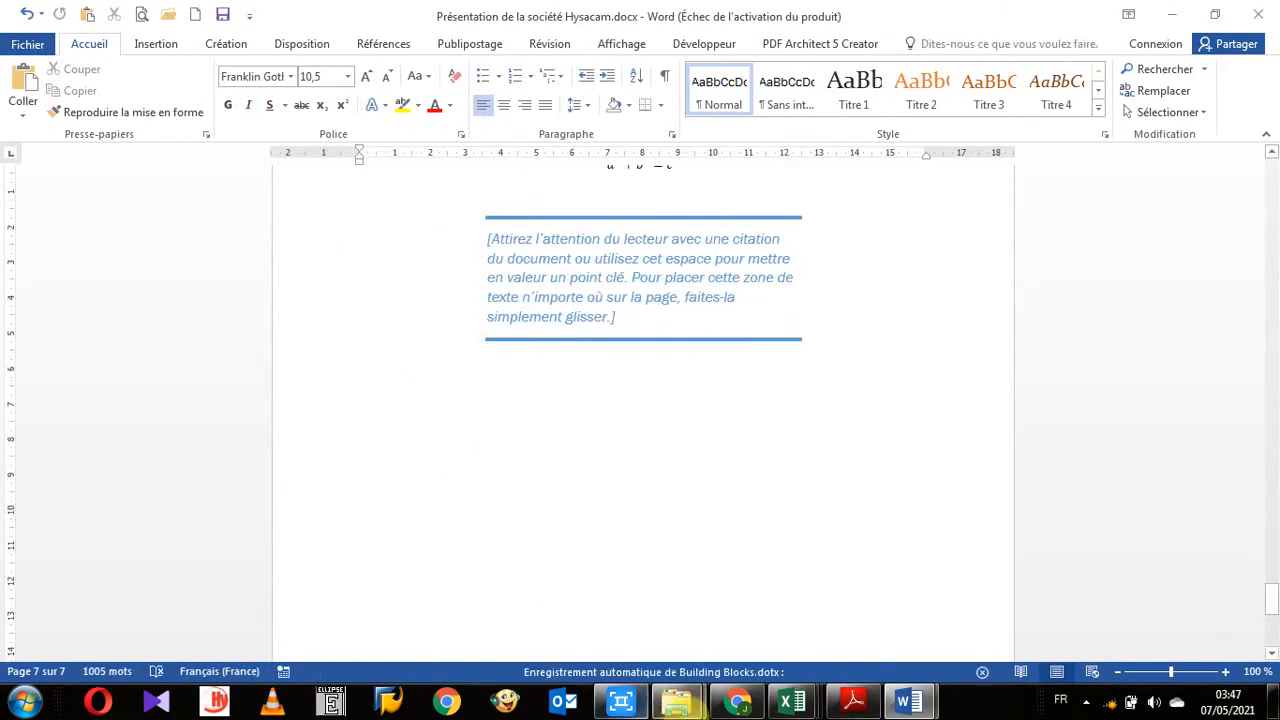
pyautogui.moveTo(677, 700)
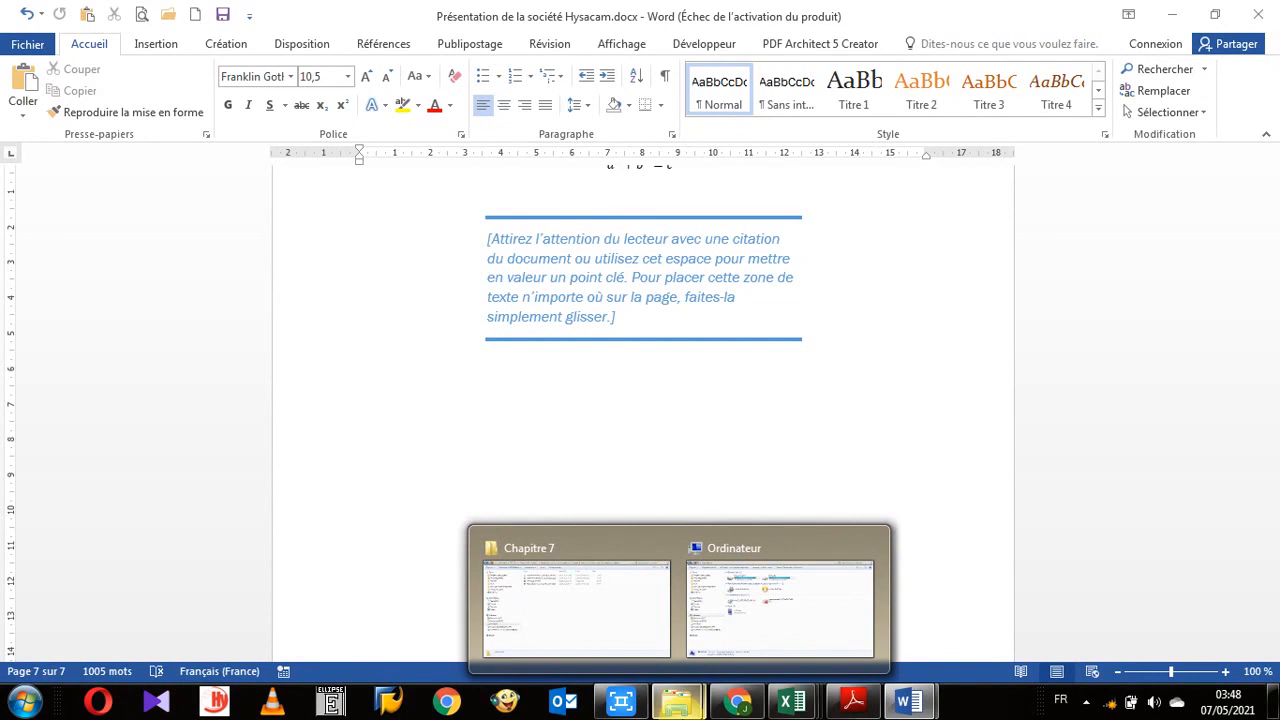
pyautogui.moveTo(790, 643)
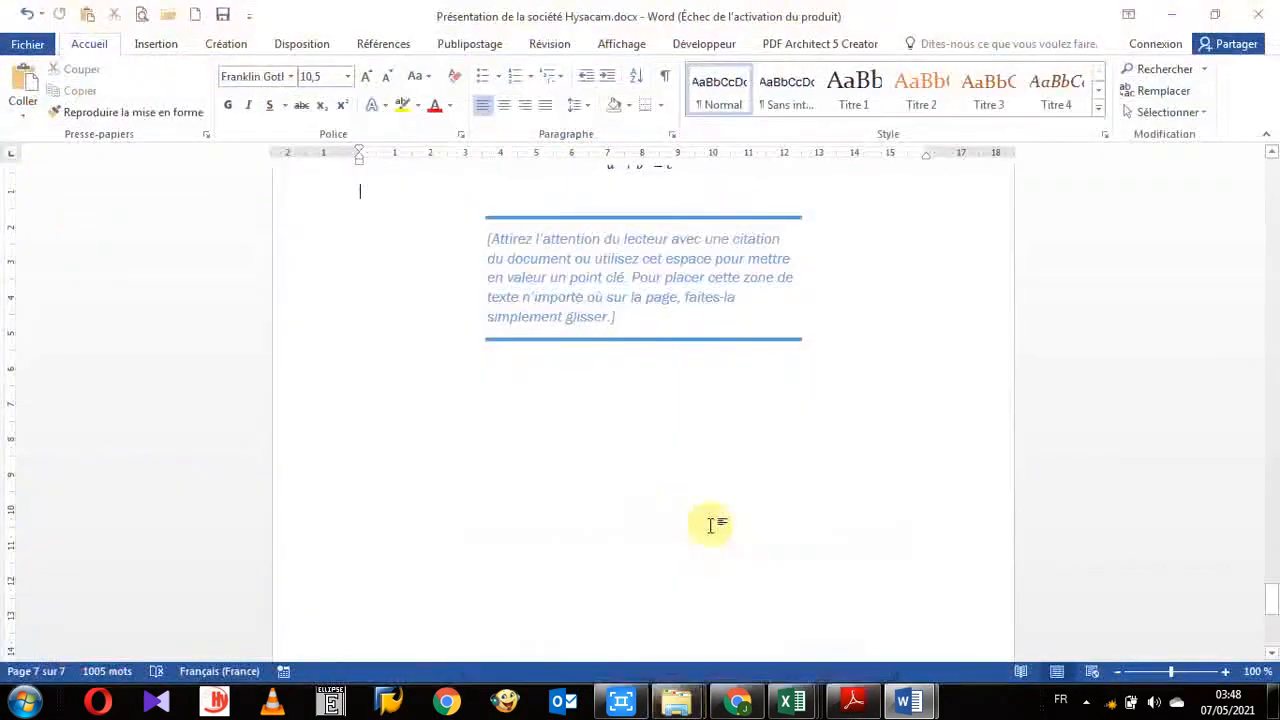
pyautogui.scroll(8, 676, 416)
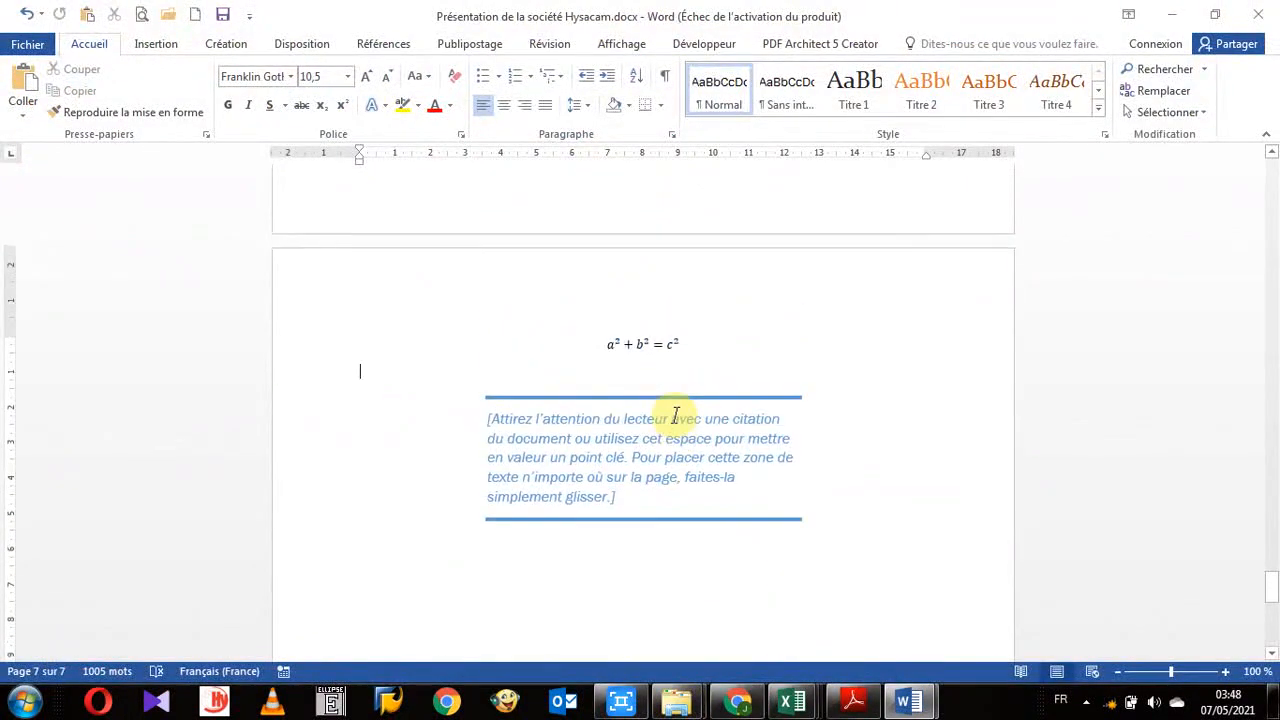
pyautogui.scroll(7, 676, 416)
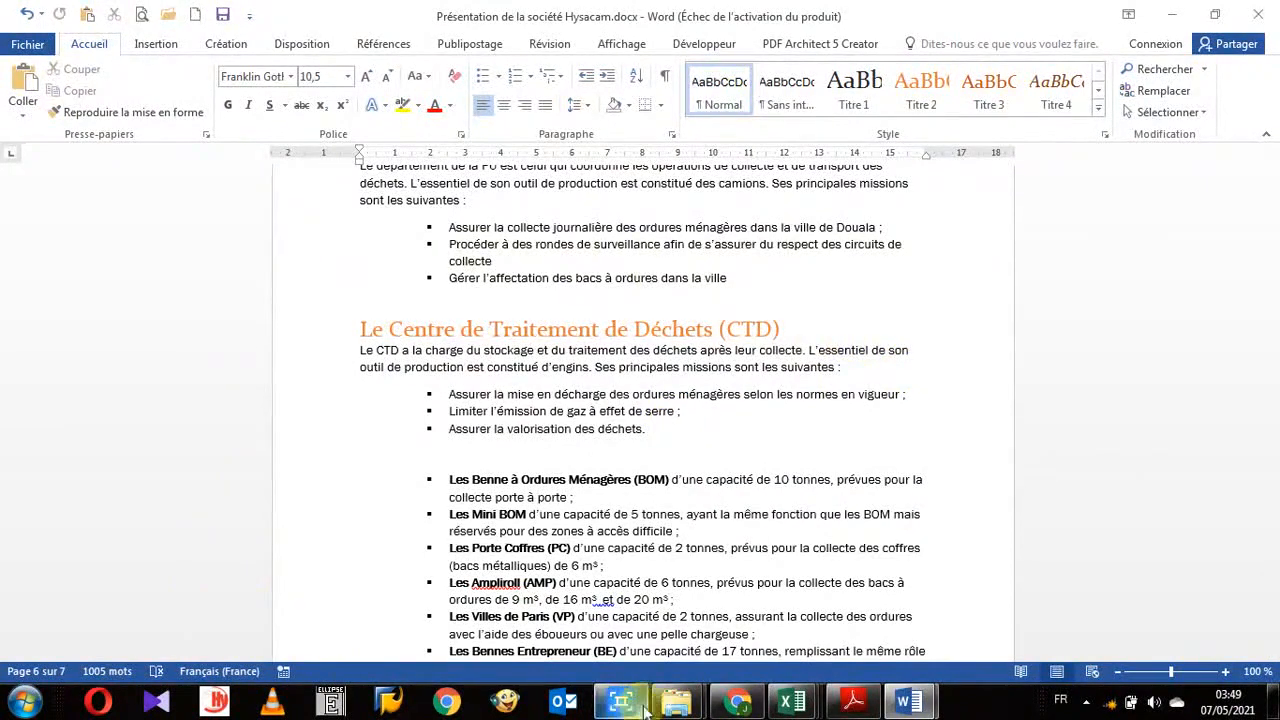
# - Switch to the Windows Explorer Computer window and open the local disk C:
pyautogui.click(676, 702)
pyautogui.click(708, 592)
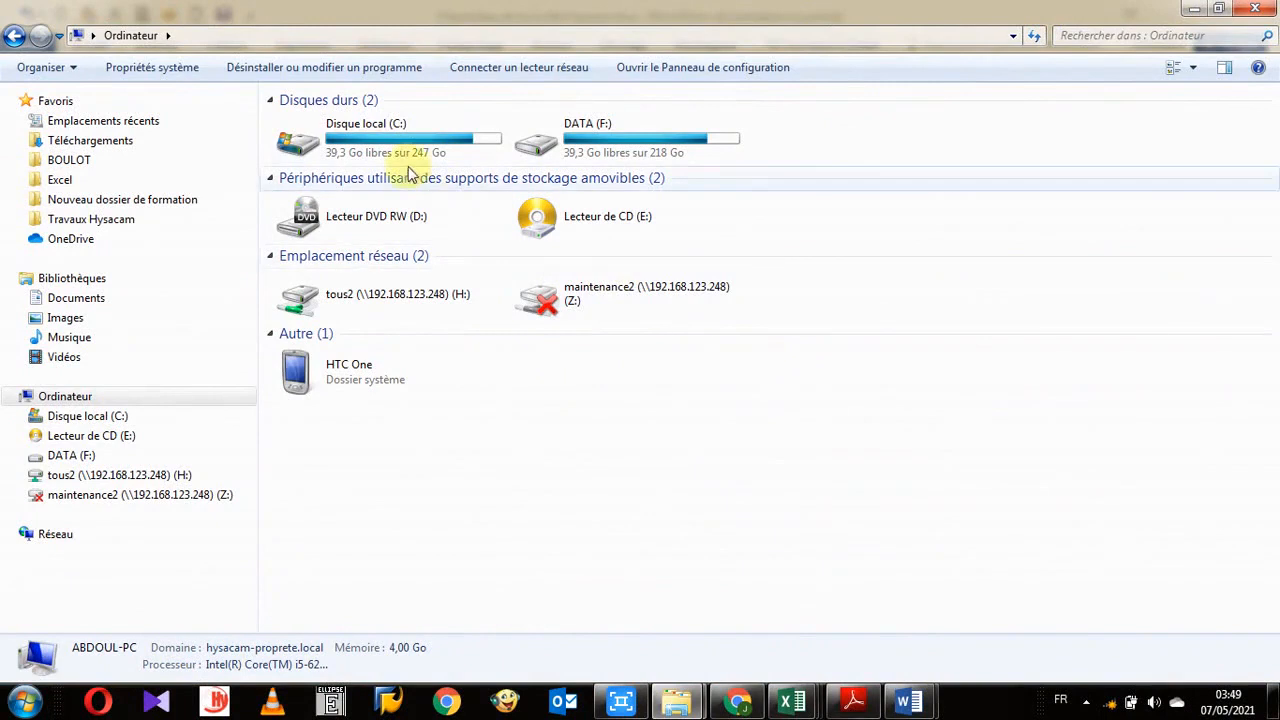
pyautogui.moveTo(420, 144)
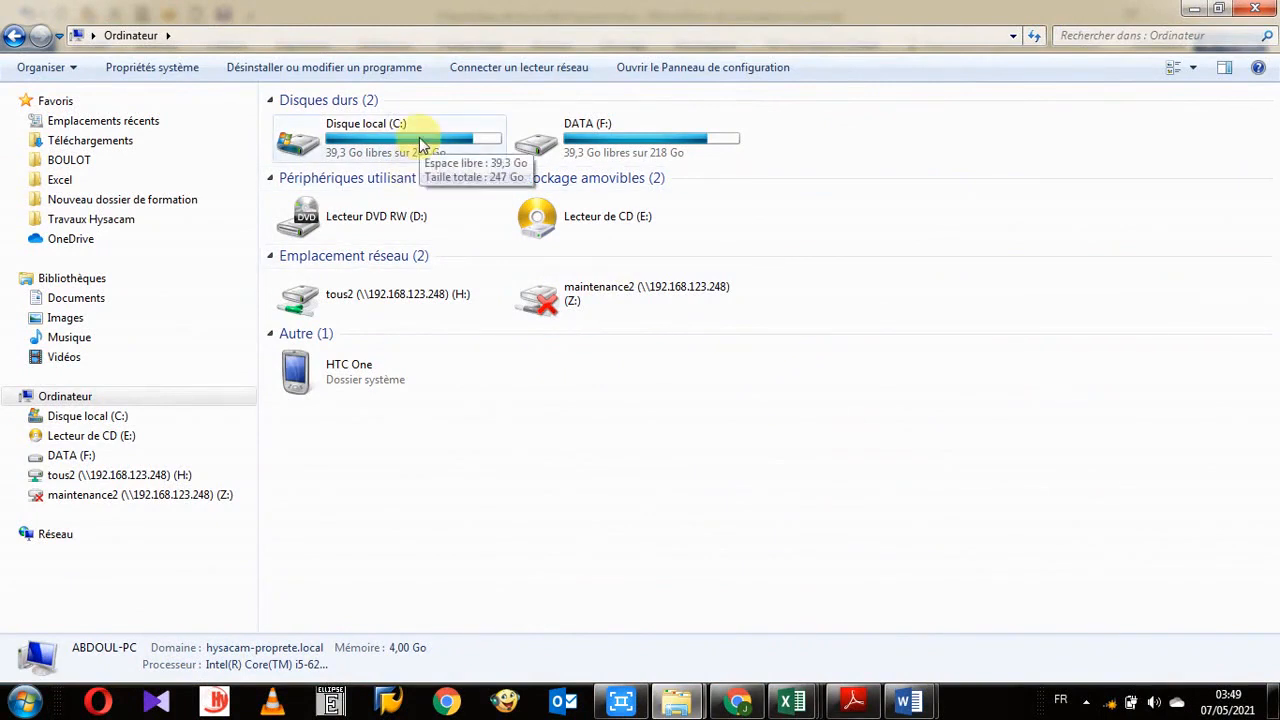
pyautogui.doubleClick(420, 145)
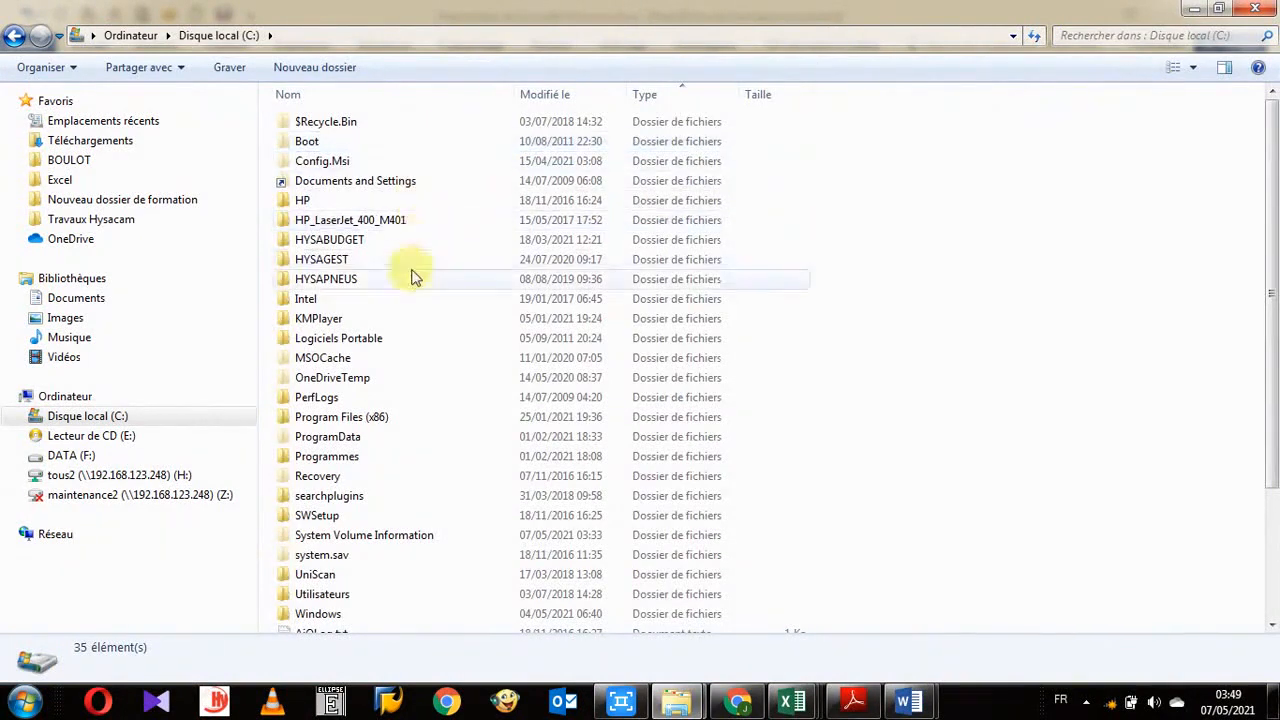
# - Browse through Utilisateurs, the user's profile folder, AppData, Roaming, Microsoft and Document Building Blocks into folder 1036
pyautogui.click(410, 100)
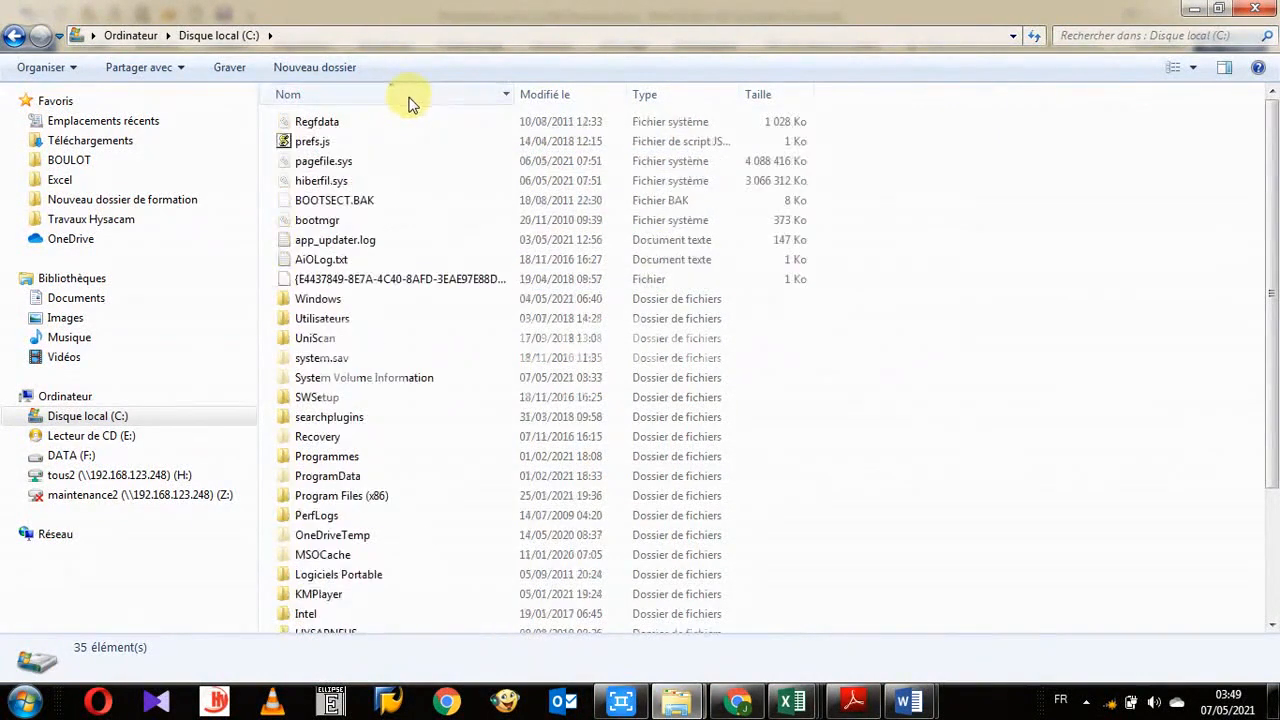
pyautogui.scroll(-3, 466, 388)
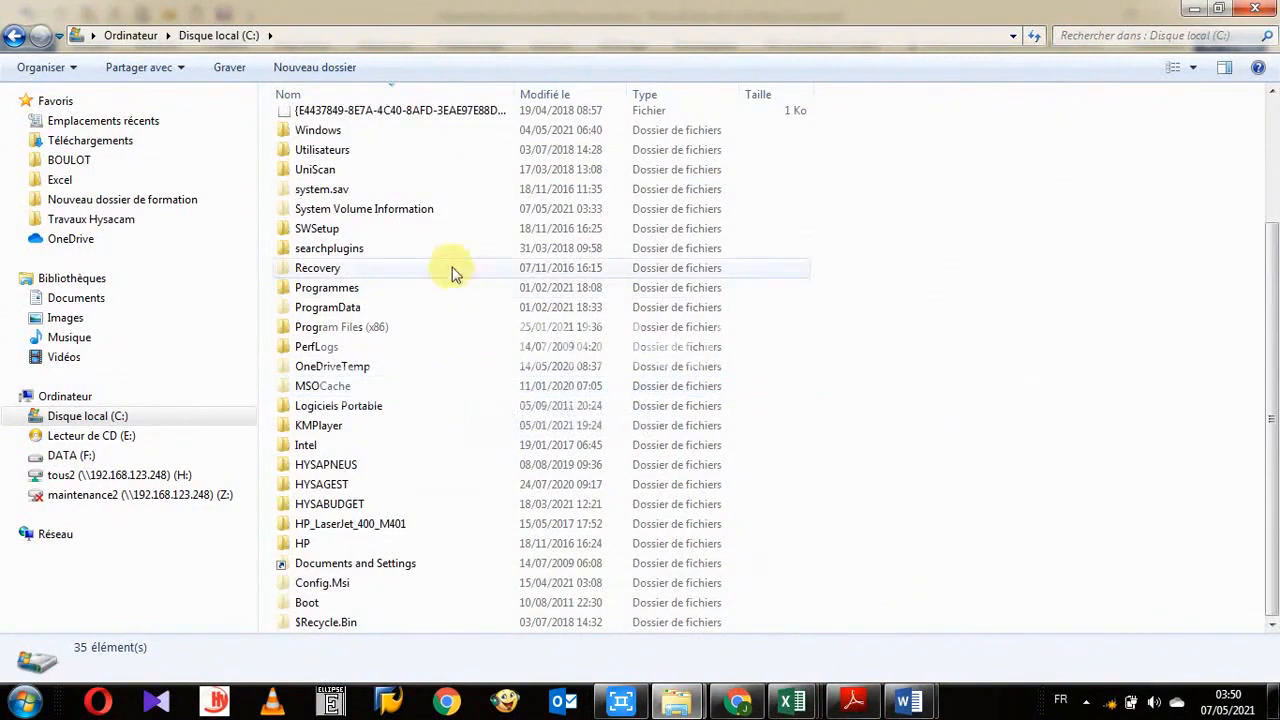
pyautogui.doubleClick(345, 155)
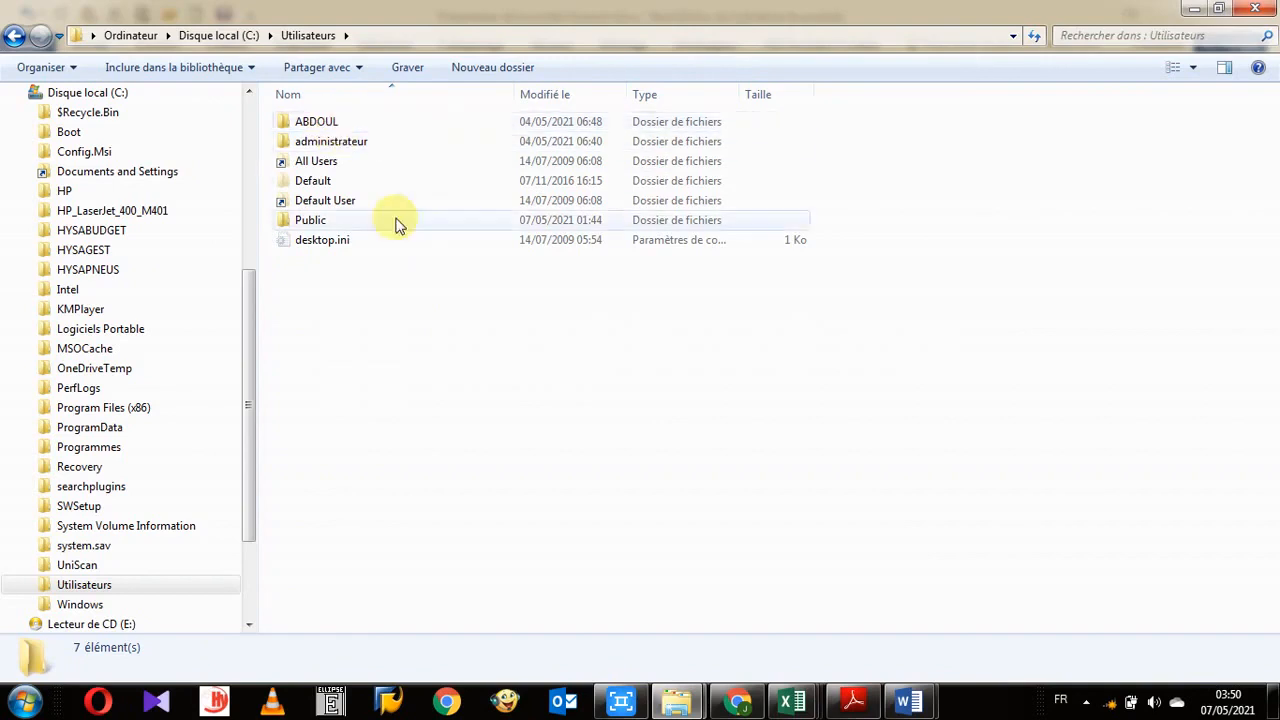
pyautogui.doubleClick(323, 124)
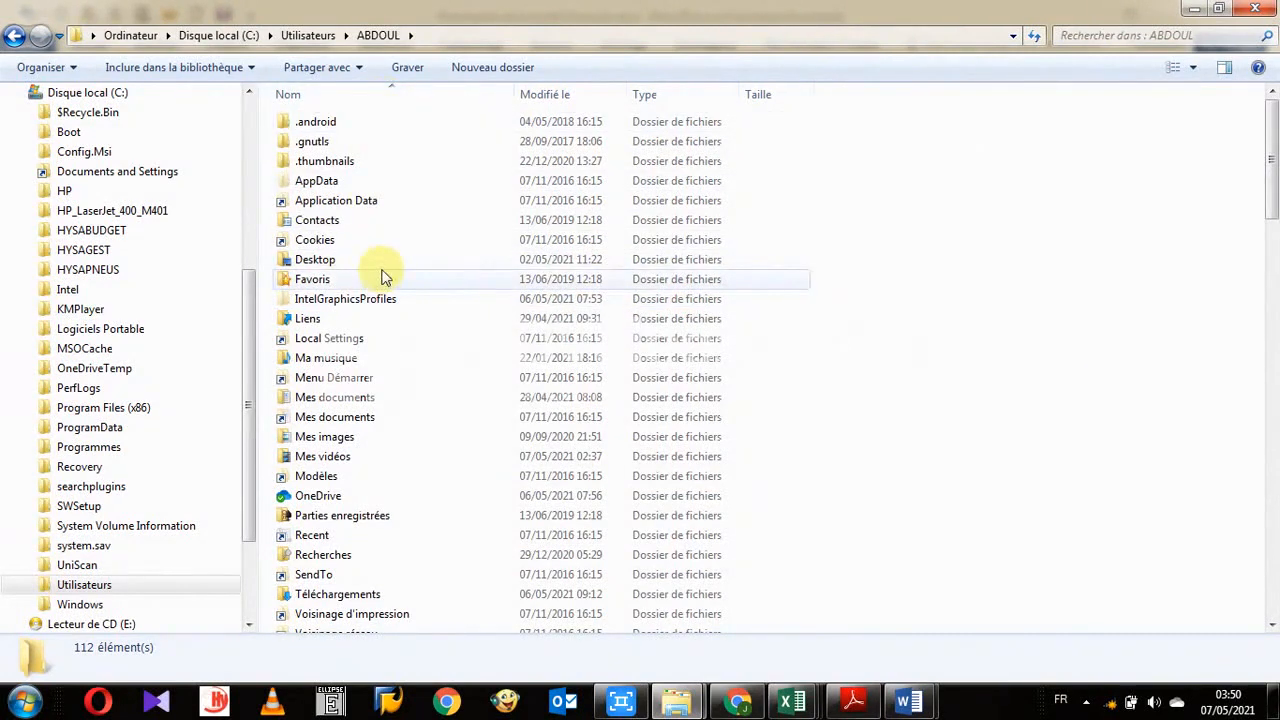
pyautogui.doubleClick(316, 182)
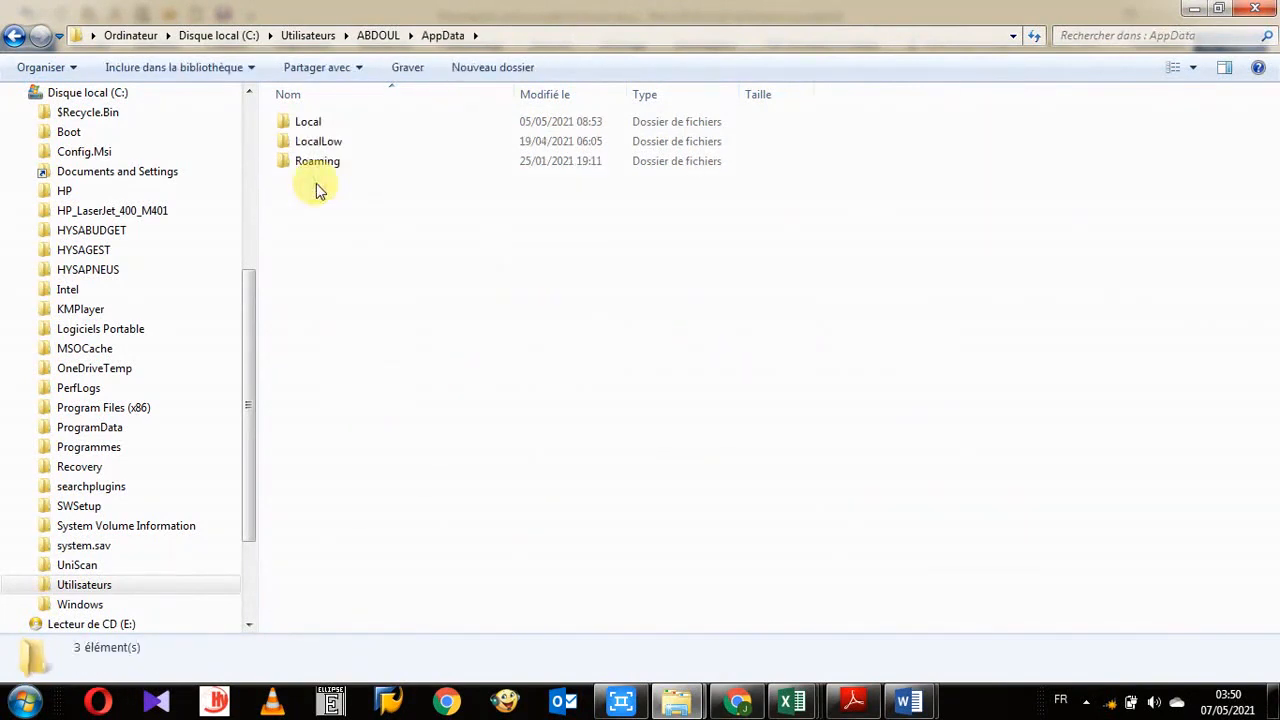
pyautogui.doubleClick(323, 163)
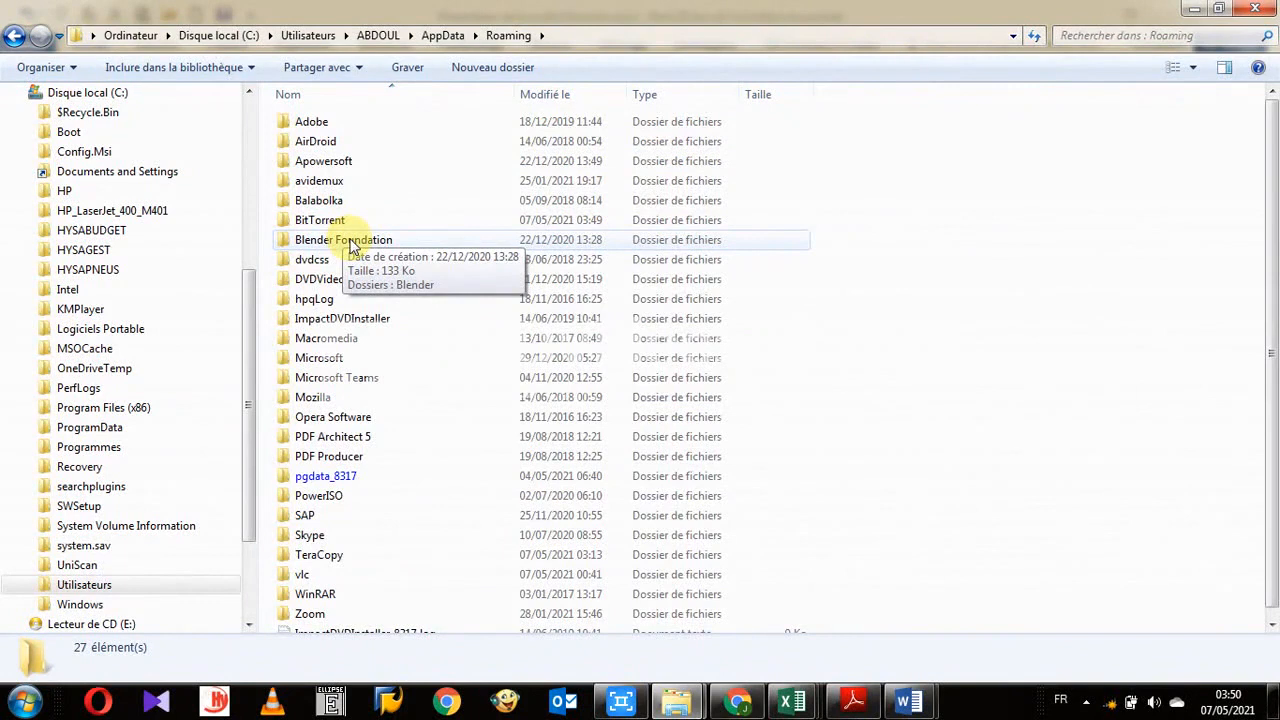
pyautogui.doubleClick(365, 358)
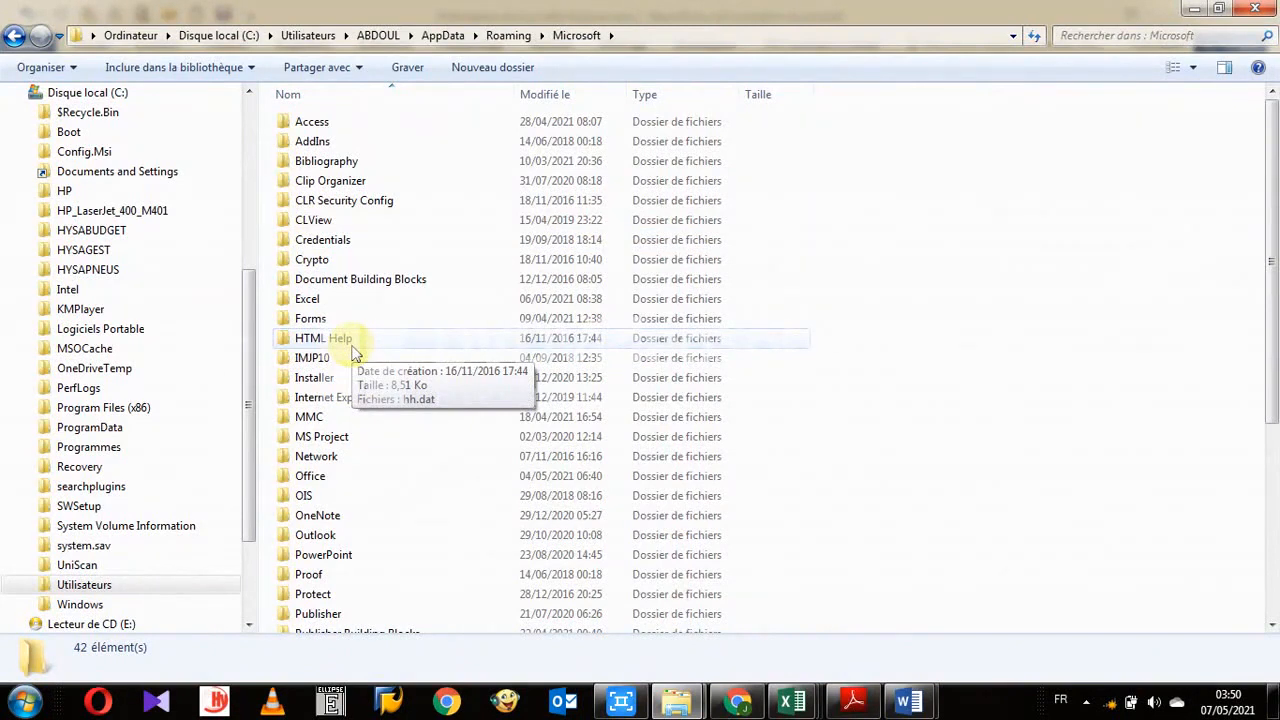
pyautogui.doubleClick(380, 285)
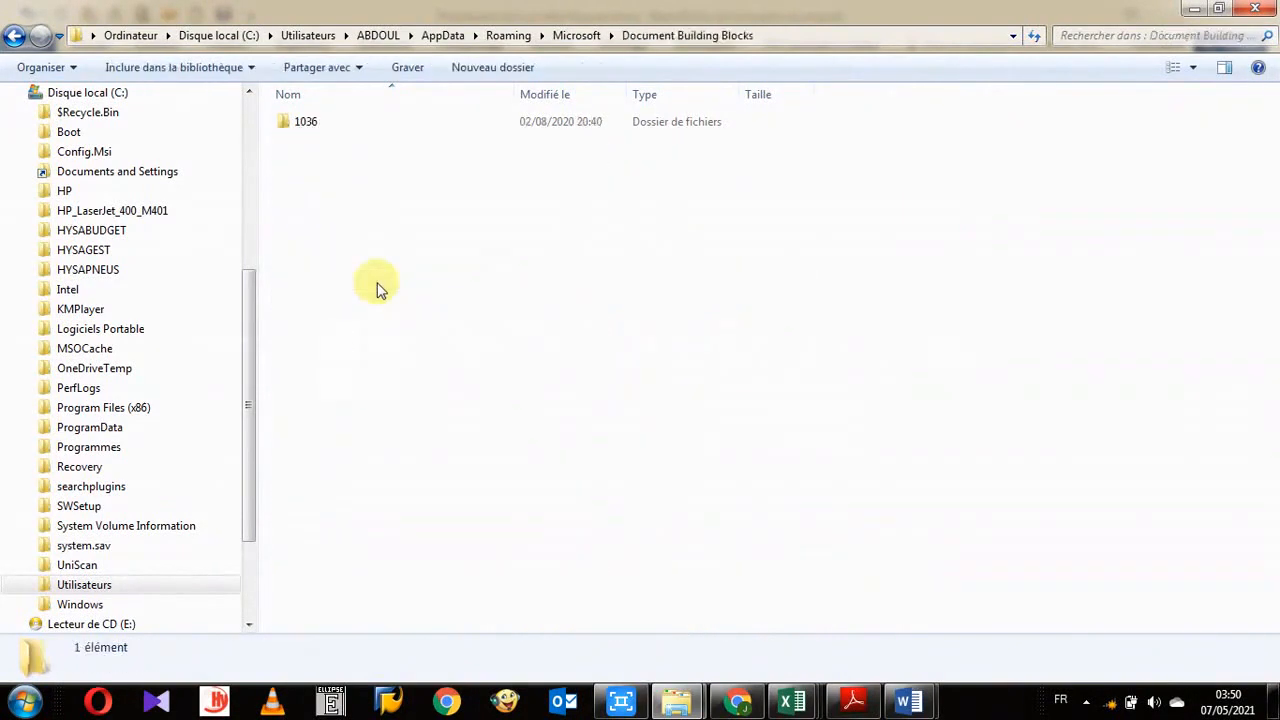
pyautogui.doubleClick(322, 128)
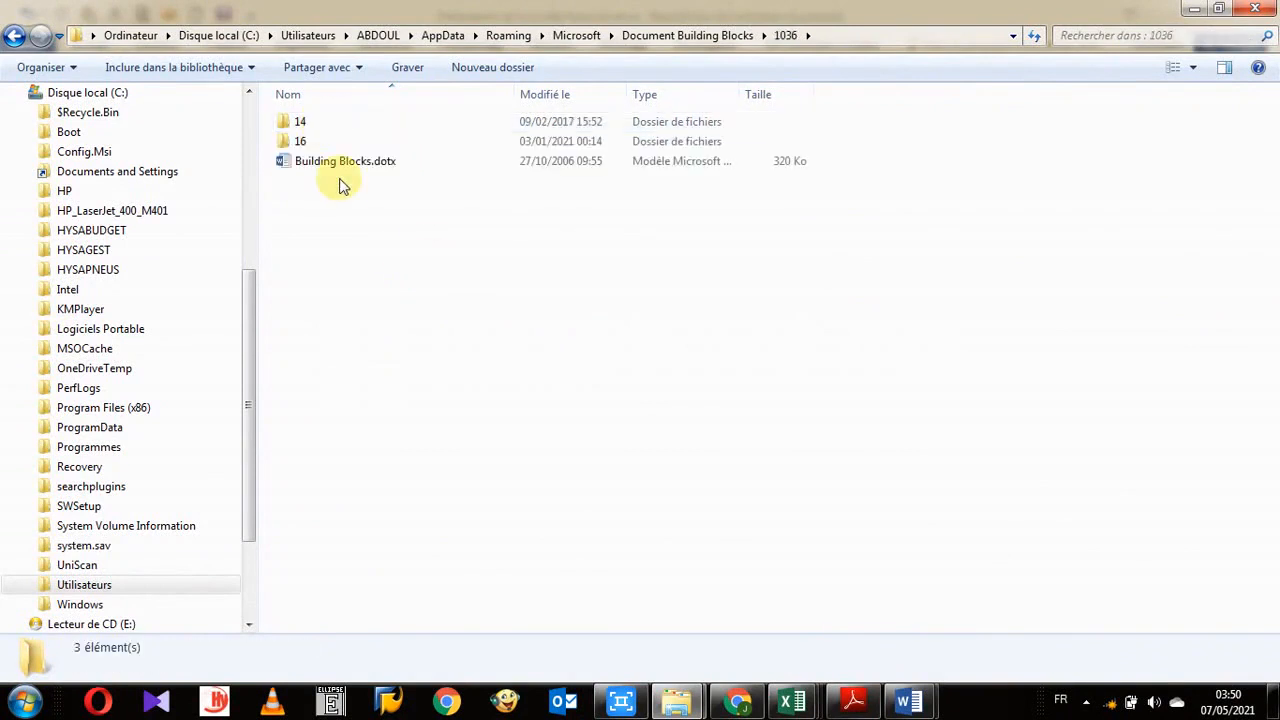
# - Open folder 16 and select the Building Blocks.dotx file stored there
pyautogui.doubleClick(300, 142)
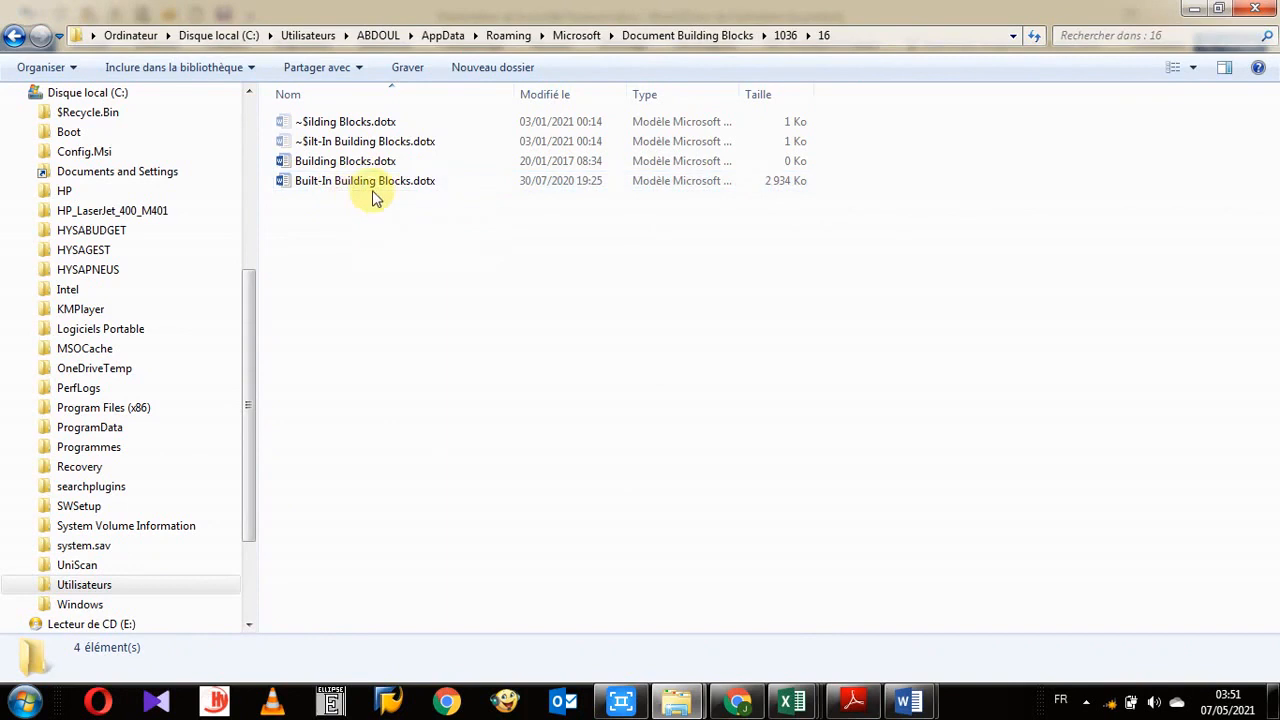
pyautogui.click(345, 161)
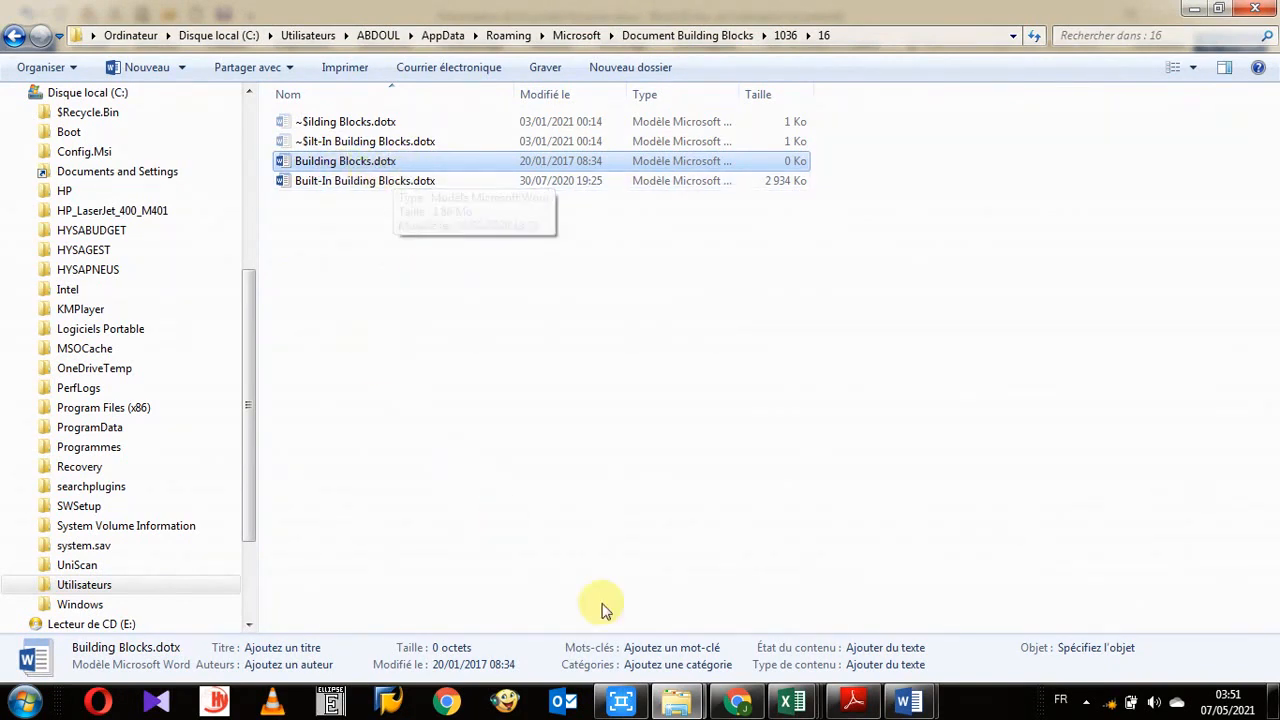
pyautogui.click(918, 706)
pyautogui.click(857, 594)
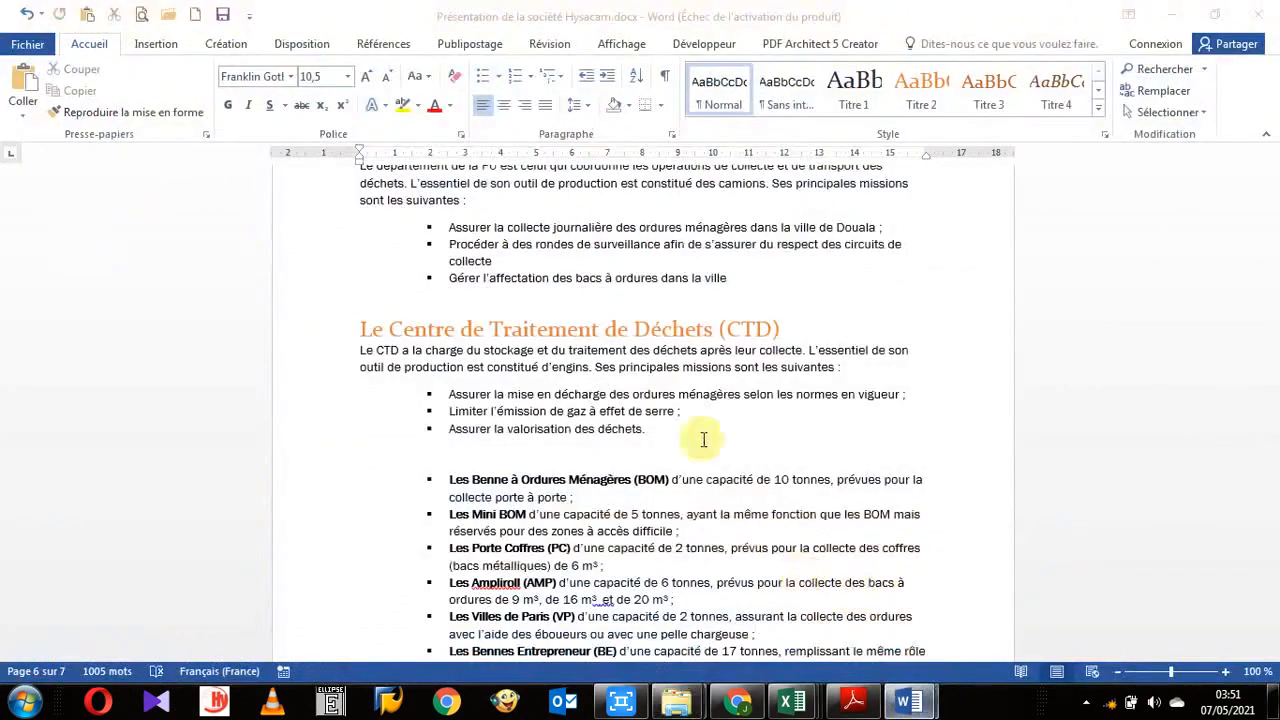
pyautogui.scroll(-3, 801, 462)
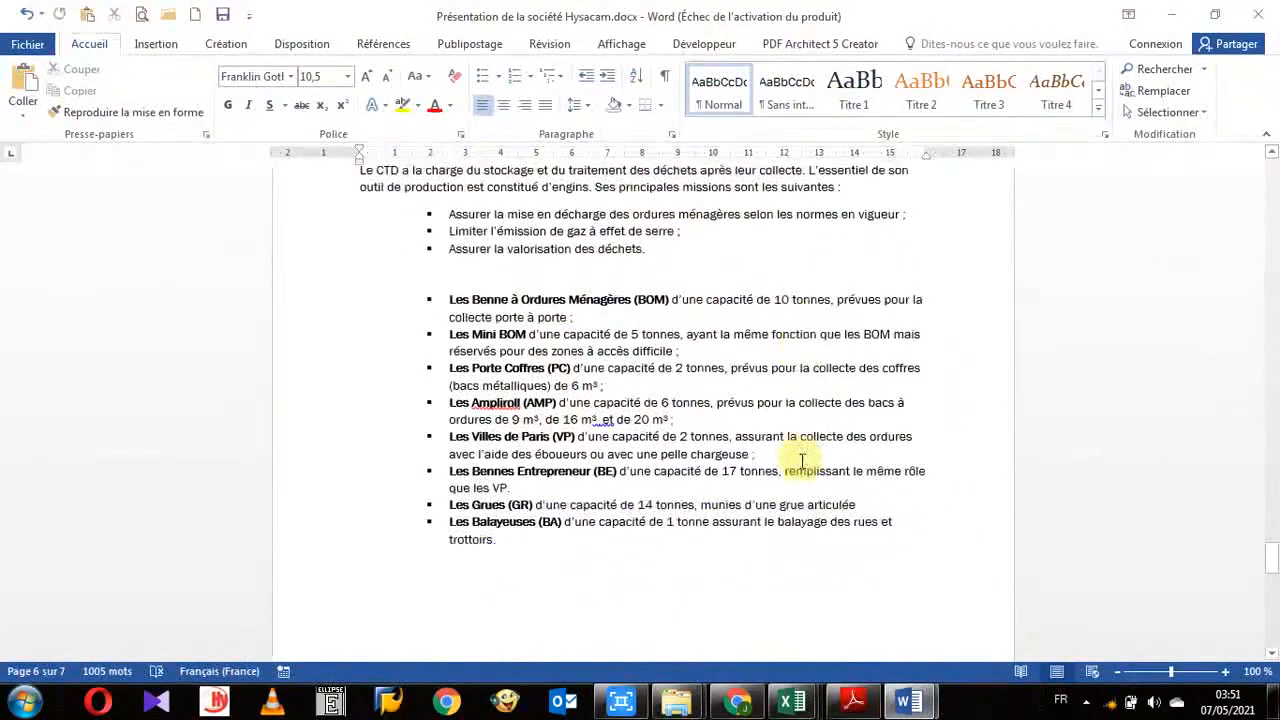
pyautogui.moveTo(878, 706)
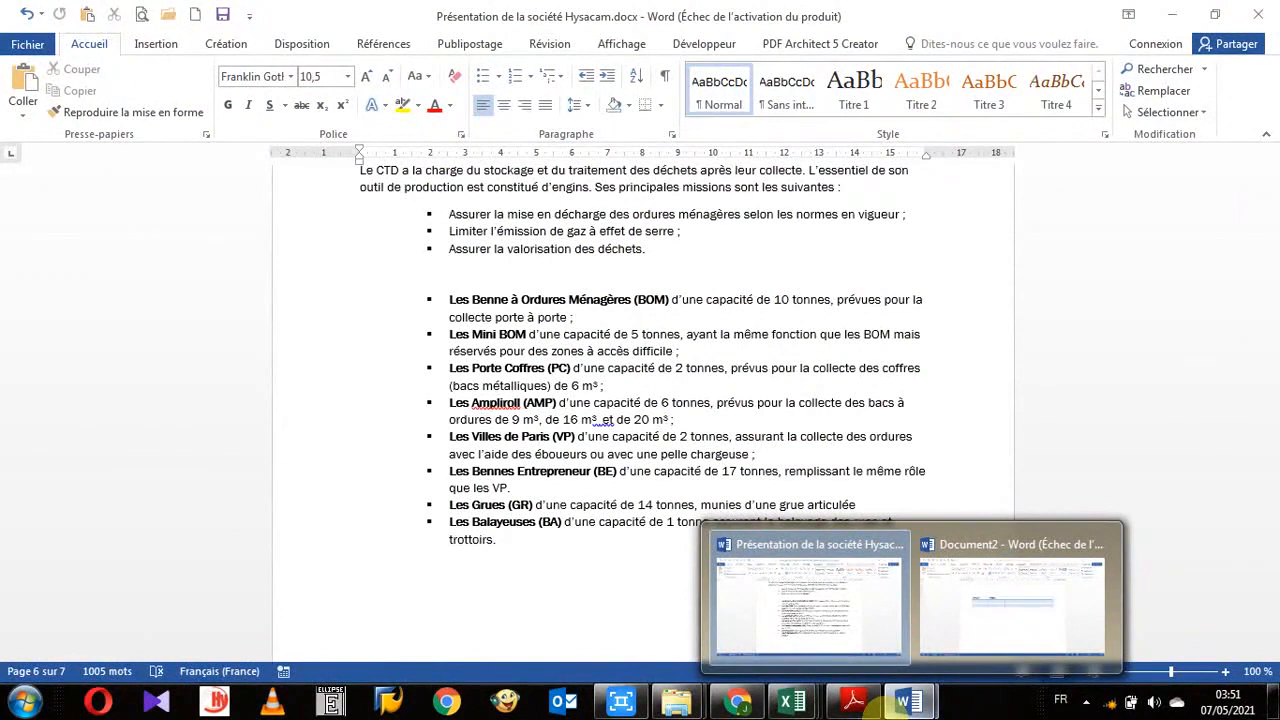
pyautogui.moveTo(688, 710)
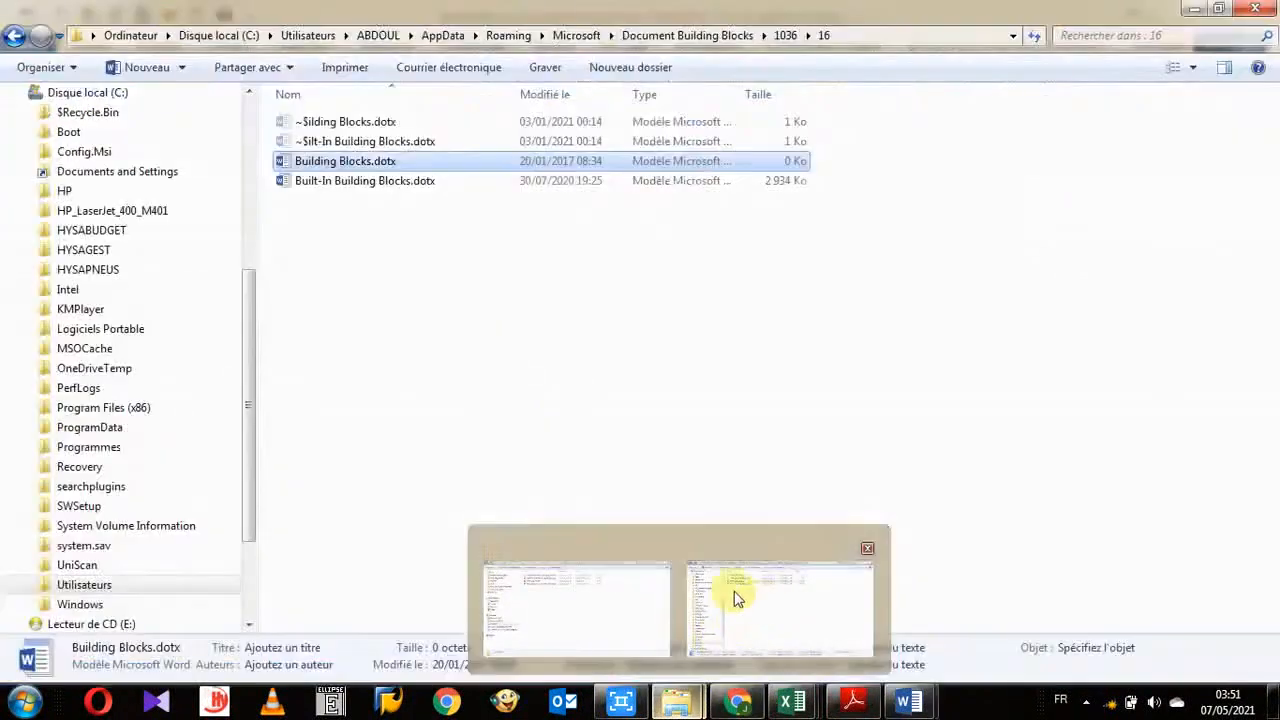
pyautogui.click(731, 595)
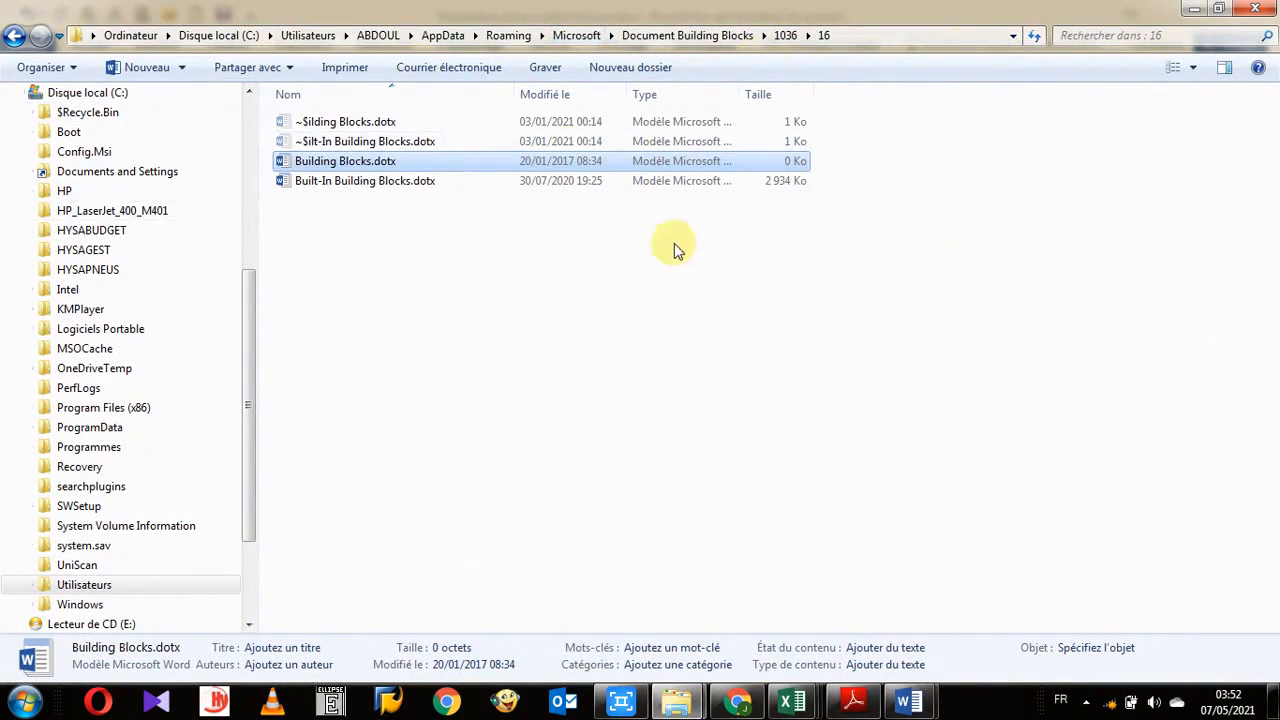
pyautogui.click(656, 283)
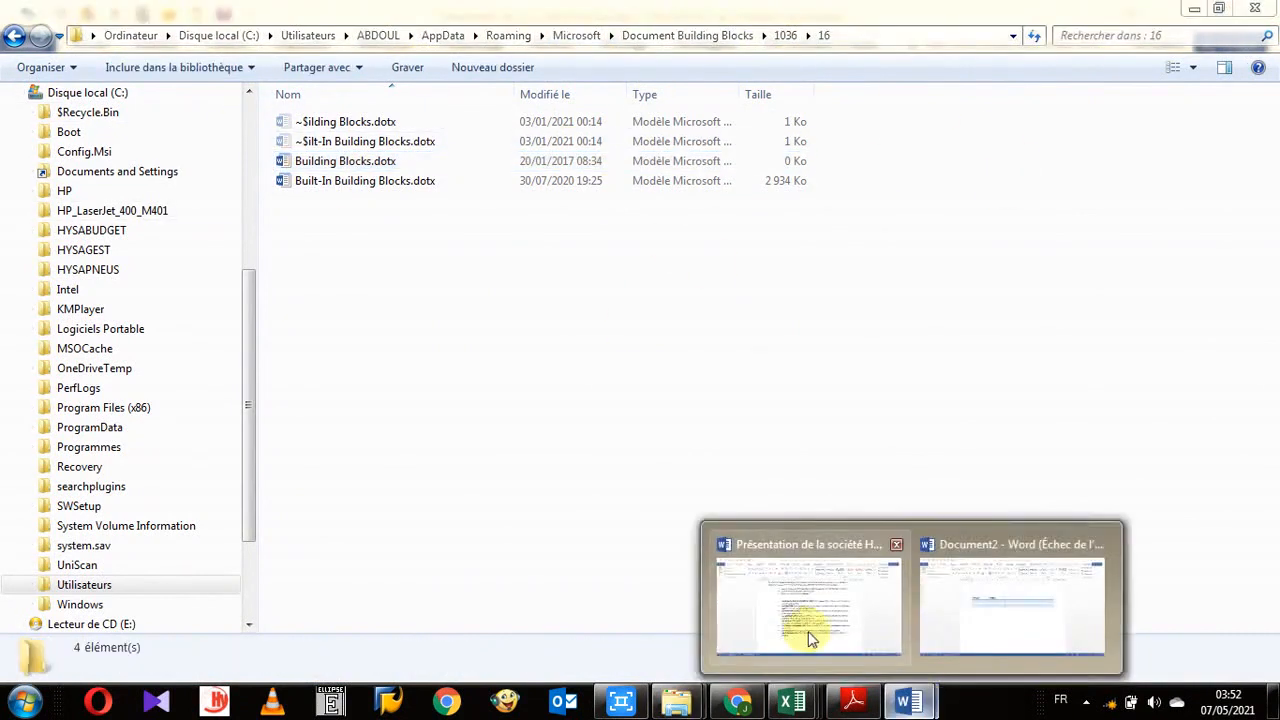
# - Return to the Hysacam presentation document and select the a² + b² = c² equation on page 7
pyautogui.click(808, 631)
pyautogui.scroll(-8, 657, 468)
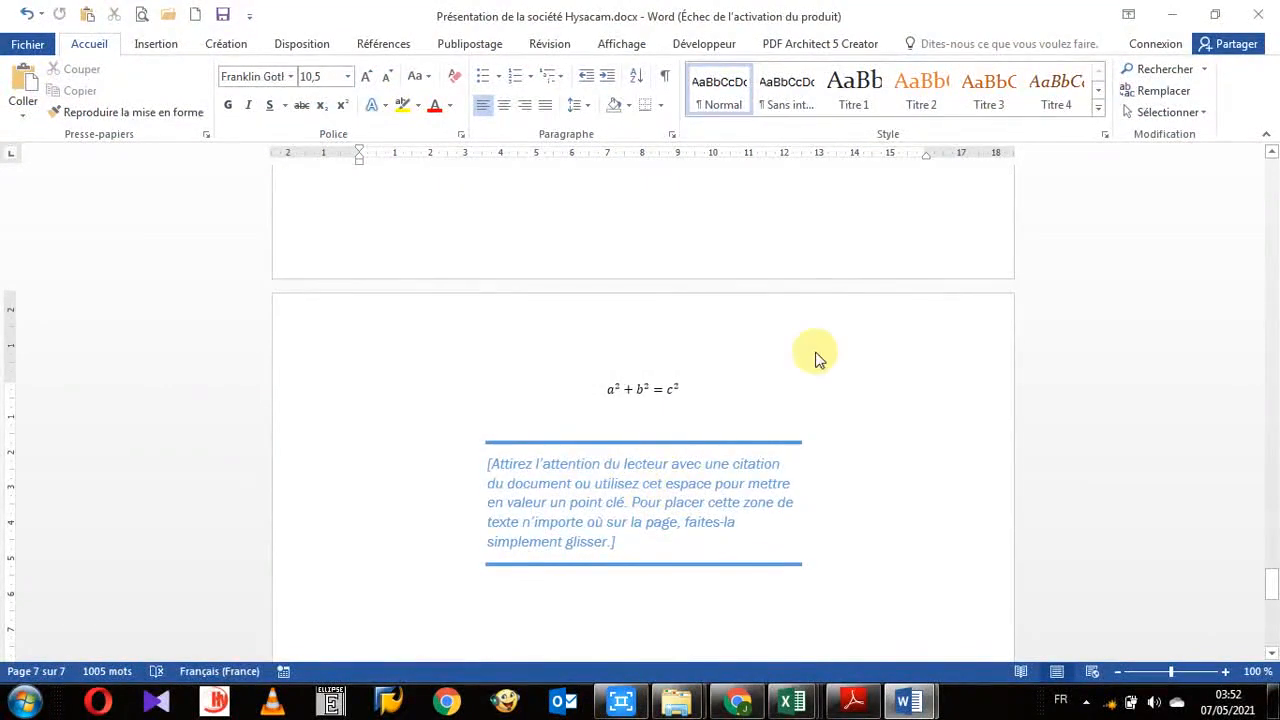
pyautogui.click(630, 395)
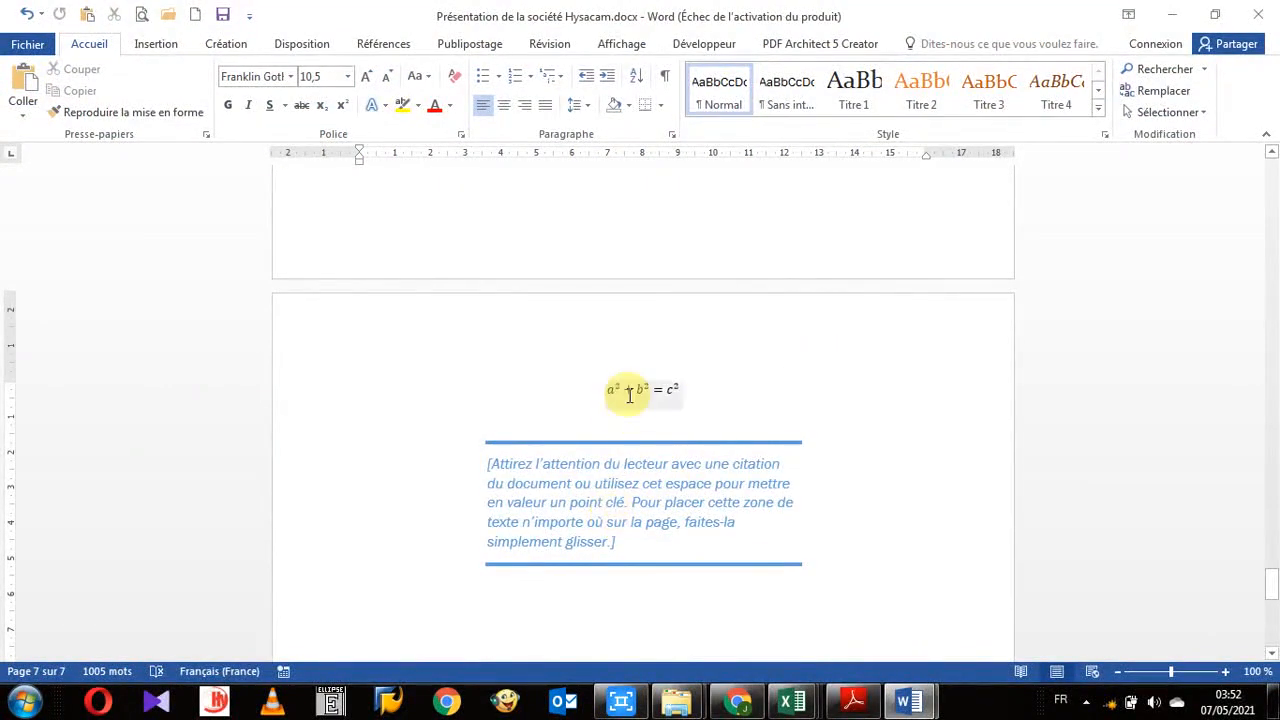